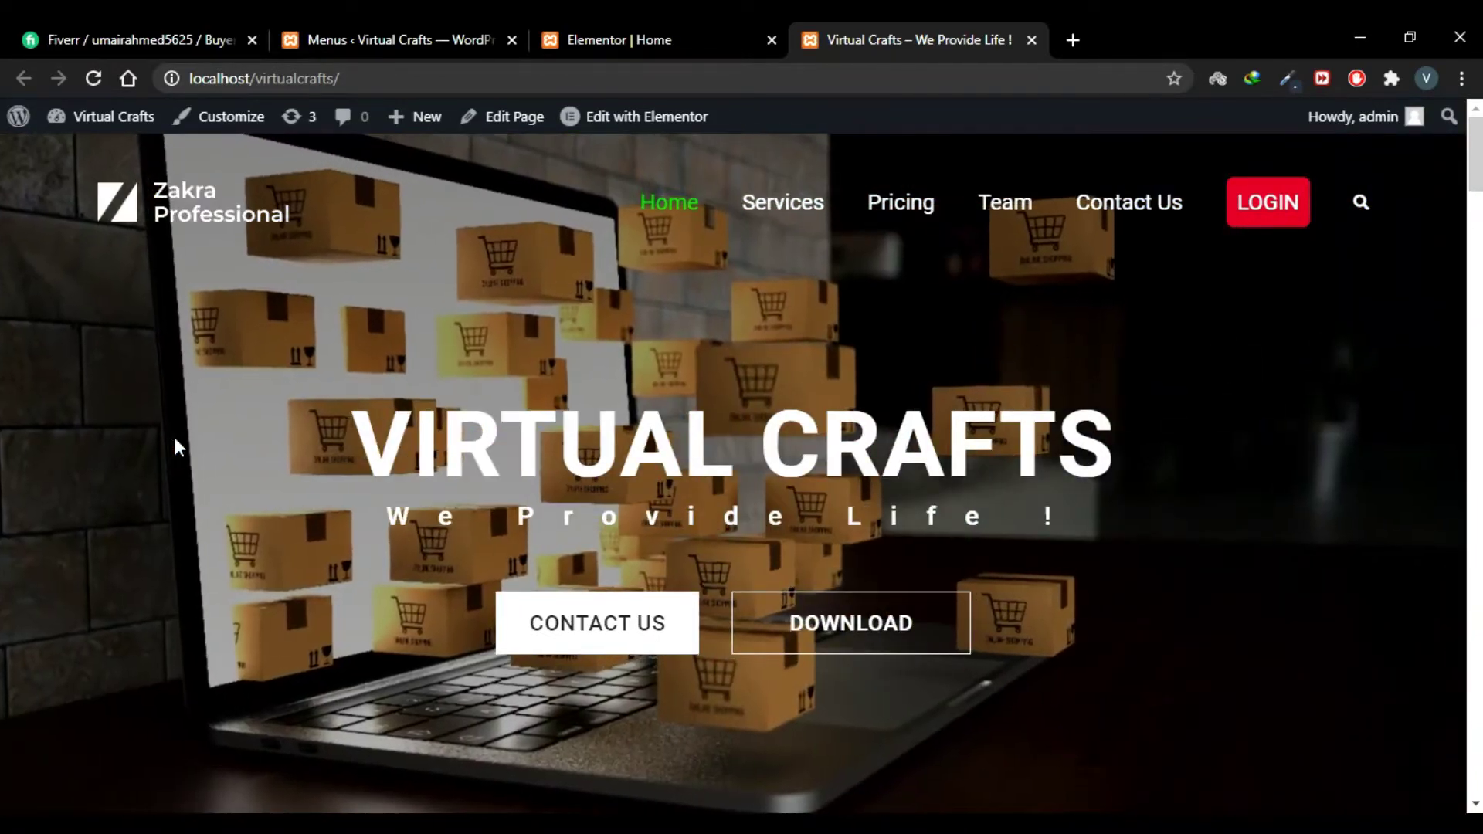
Step: Look through the sections of the finished Virtual Crafts home page down to the footer and return to the top
{"action": "scroll", "coordinate": [183, 502], "scroll_direction": "down", "scroll_amount": 10}
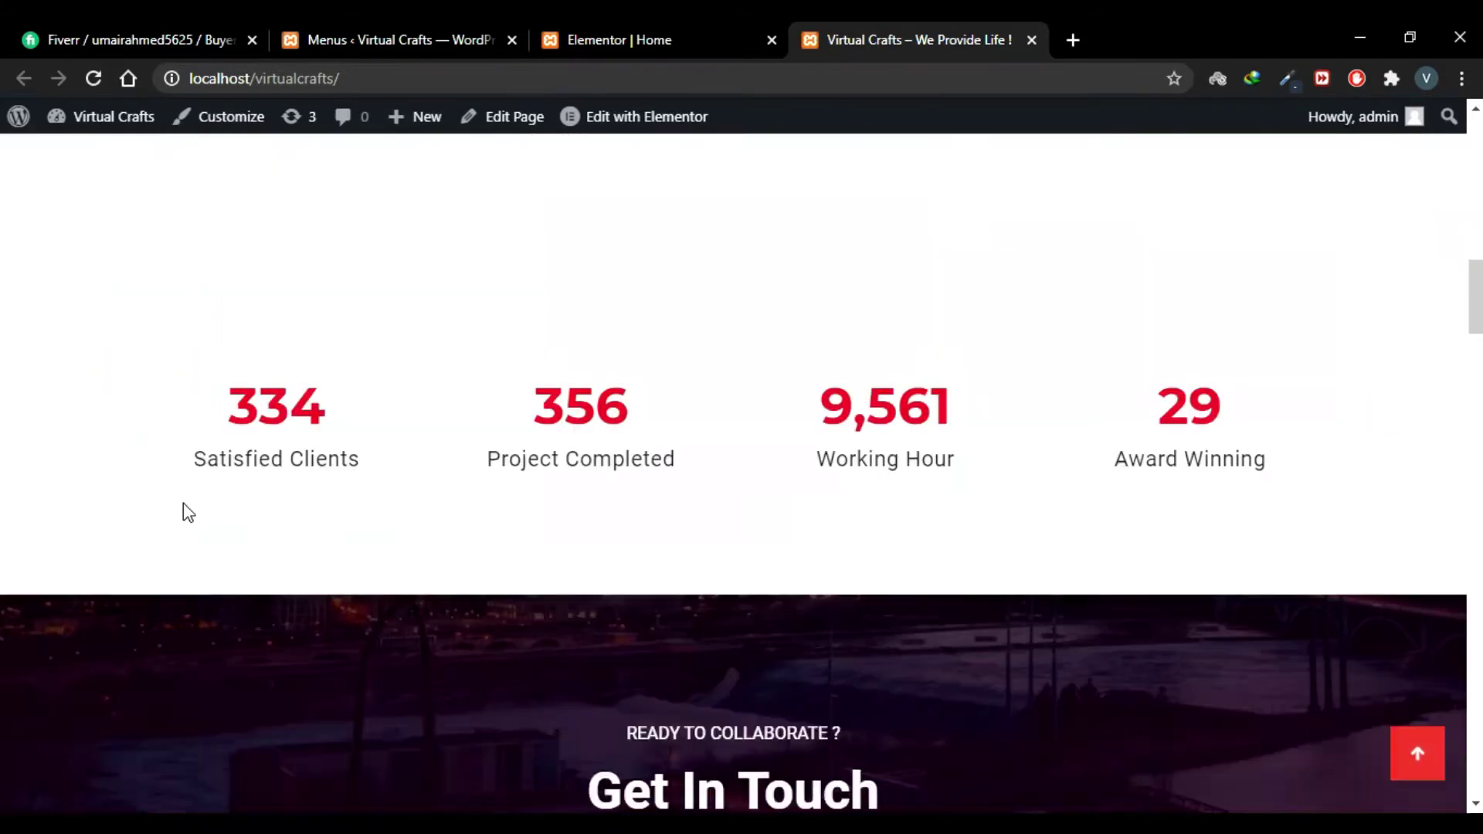
{"action": "scroll", "coordinate": [183, 503], "scroll_direction": "down", "scroll_amount": 20}
{"action": "scroll", "coordinate": [183, 503], "scroll_direction": "down", "scroll_amount": 20}
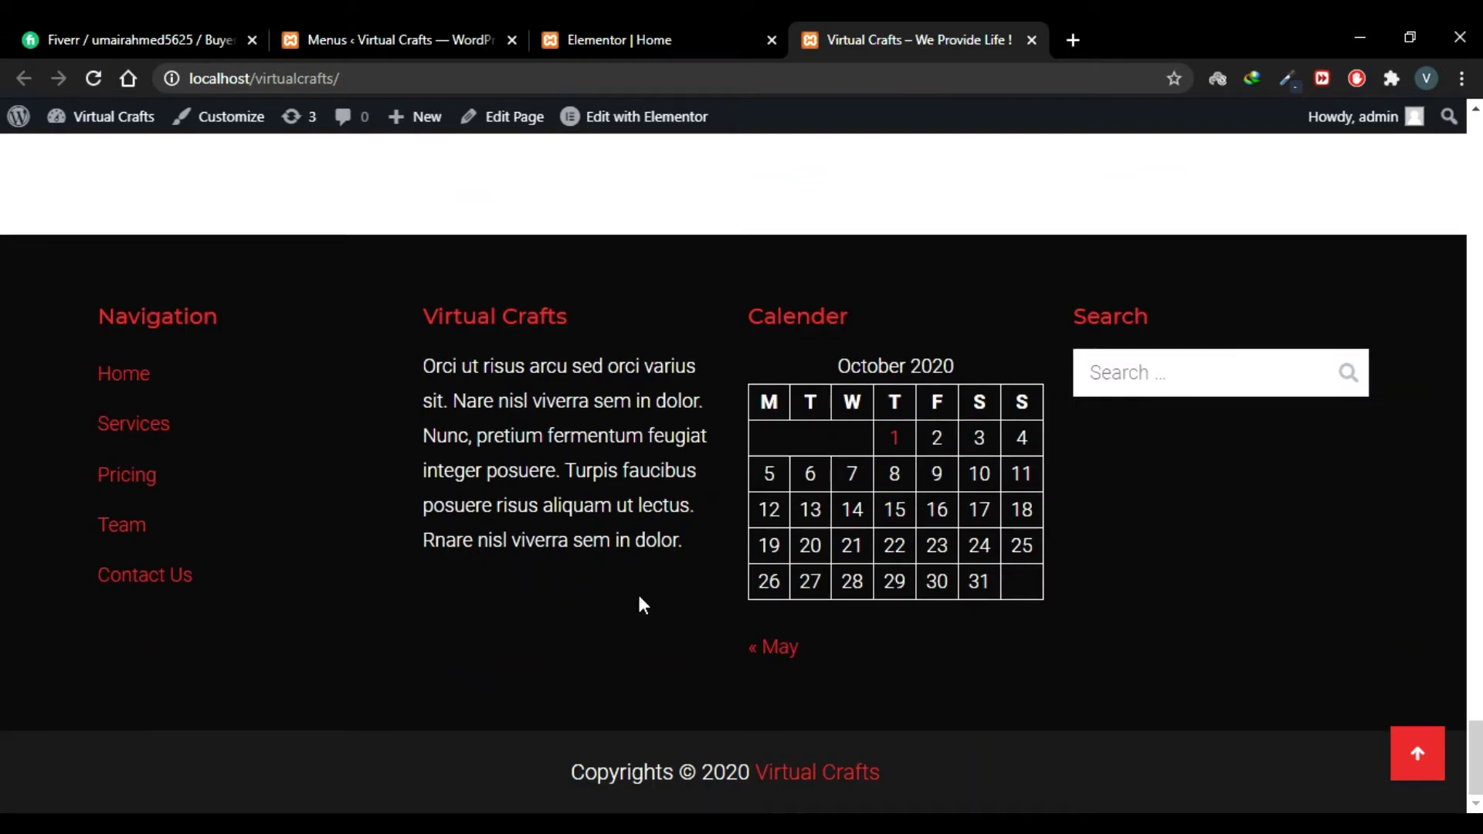
{"action": "left_click", "coordinate": [1435, 765]}
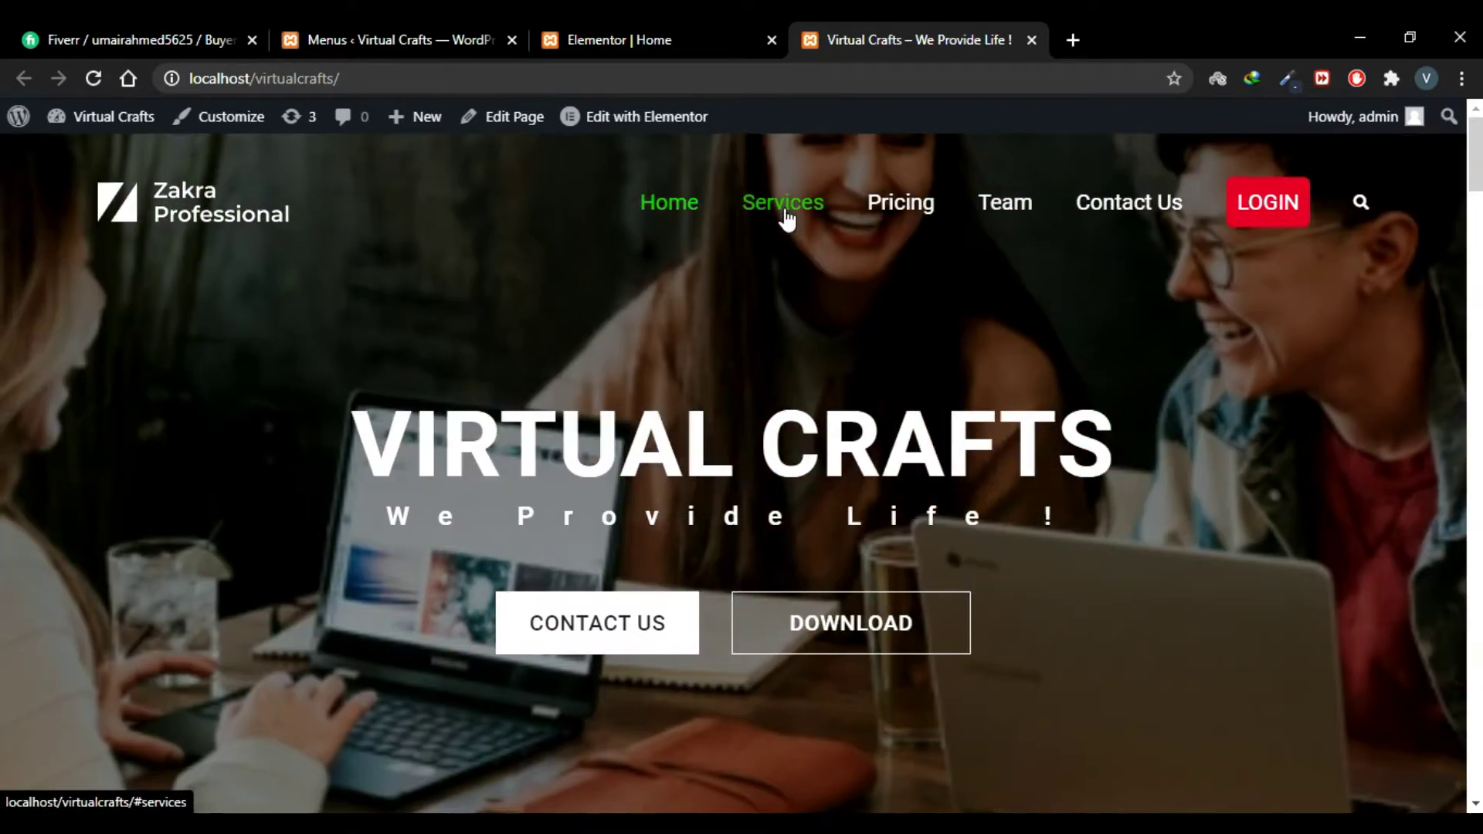
Step: Test the Services, Pricing and Contact Us menu links on the finished one-page site, returning to the top after each
{"action": "left_click", "coordinate": [784, 205]}
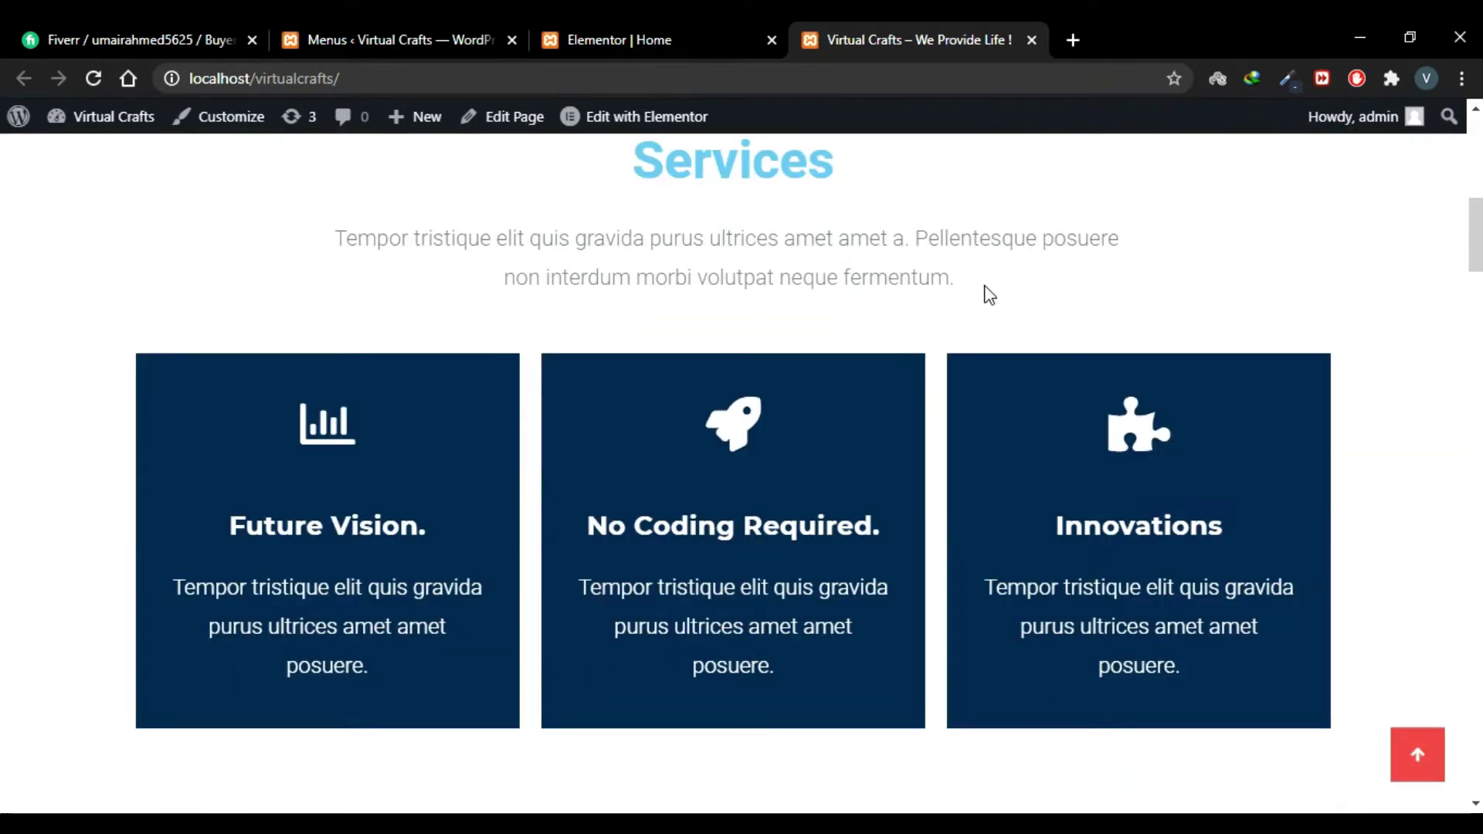
{"action": "scroll", "coordinate": [1065, 300], "scroll_direction": "up", "scroll_amount": 10}
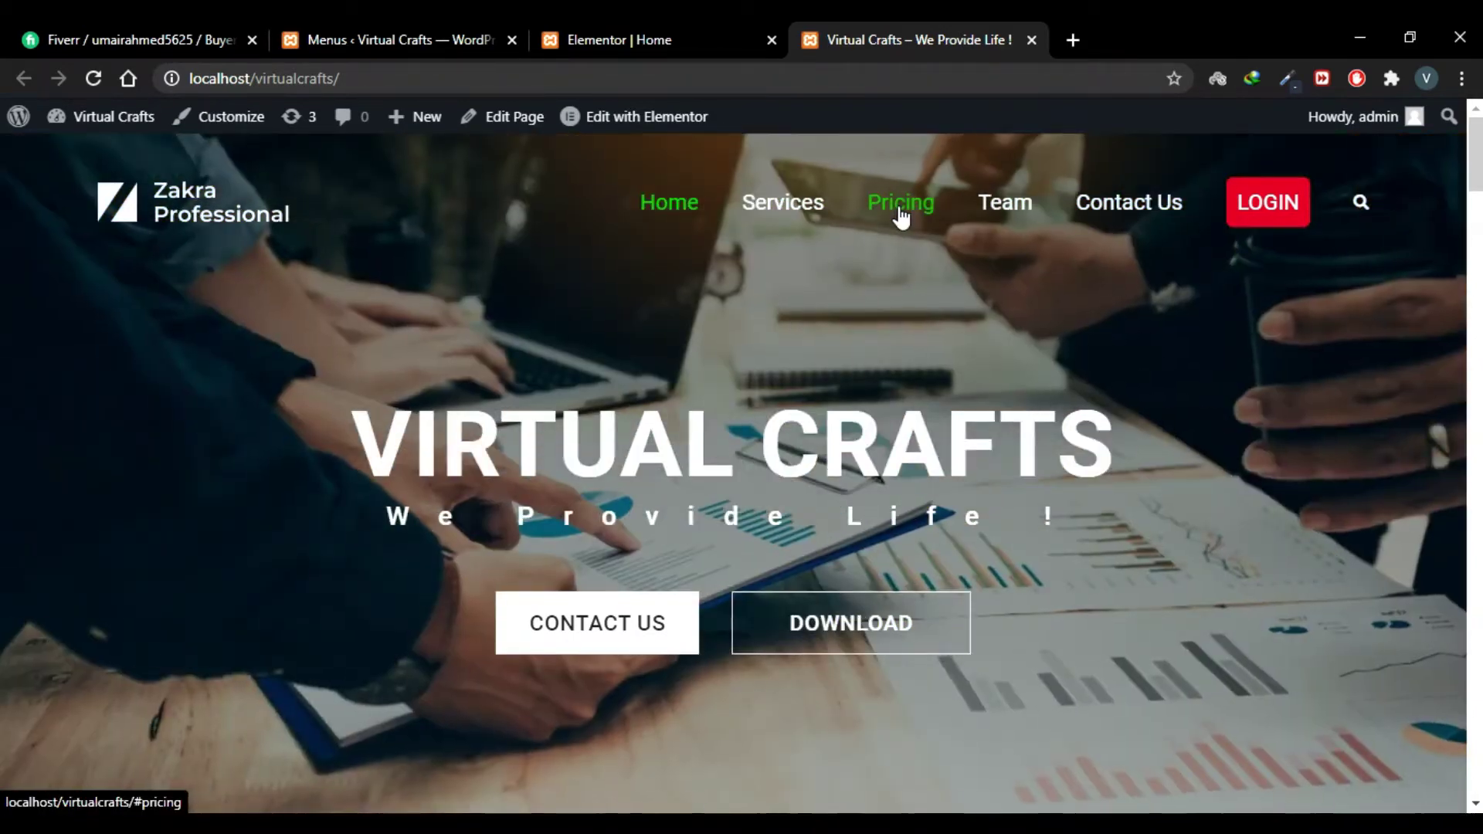
{"action": "left_click", "coordinate": [900, 217]}
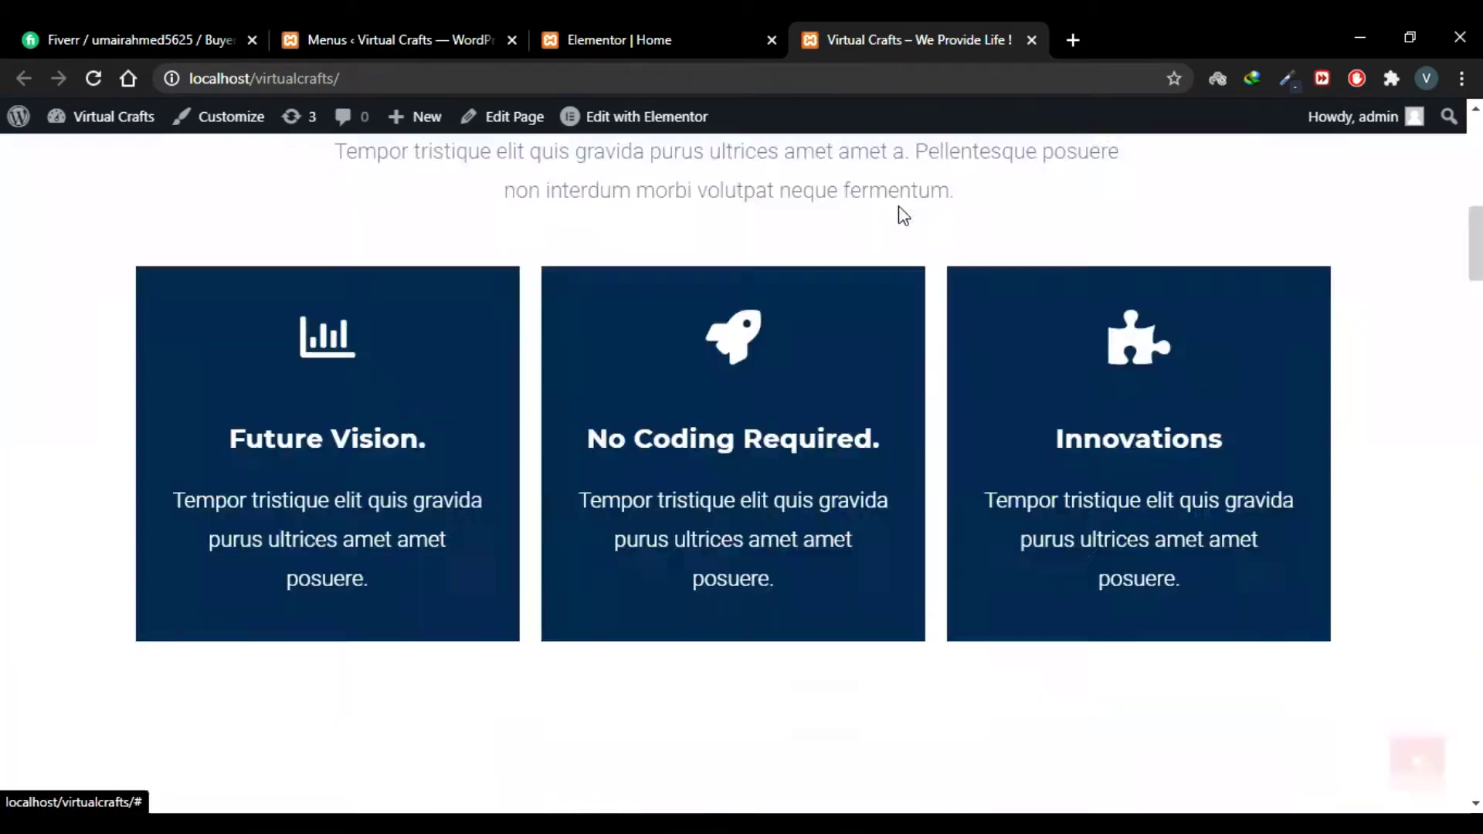
{"action": "left_click", "coordinate": [1417, 753]}
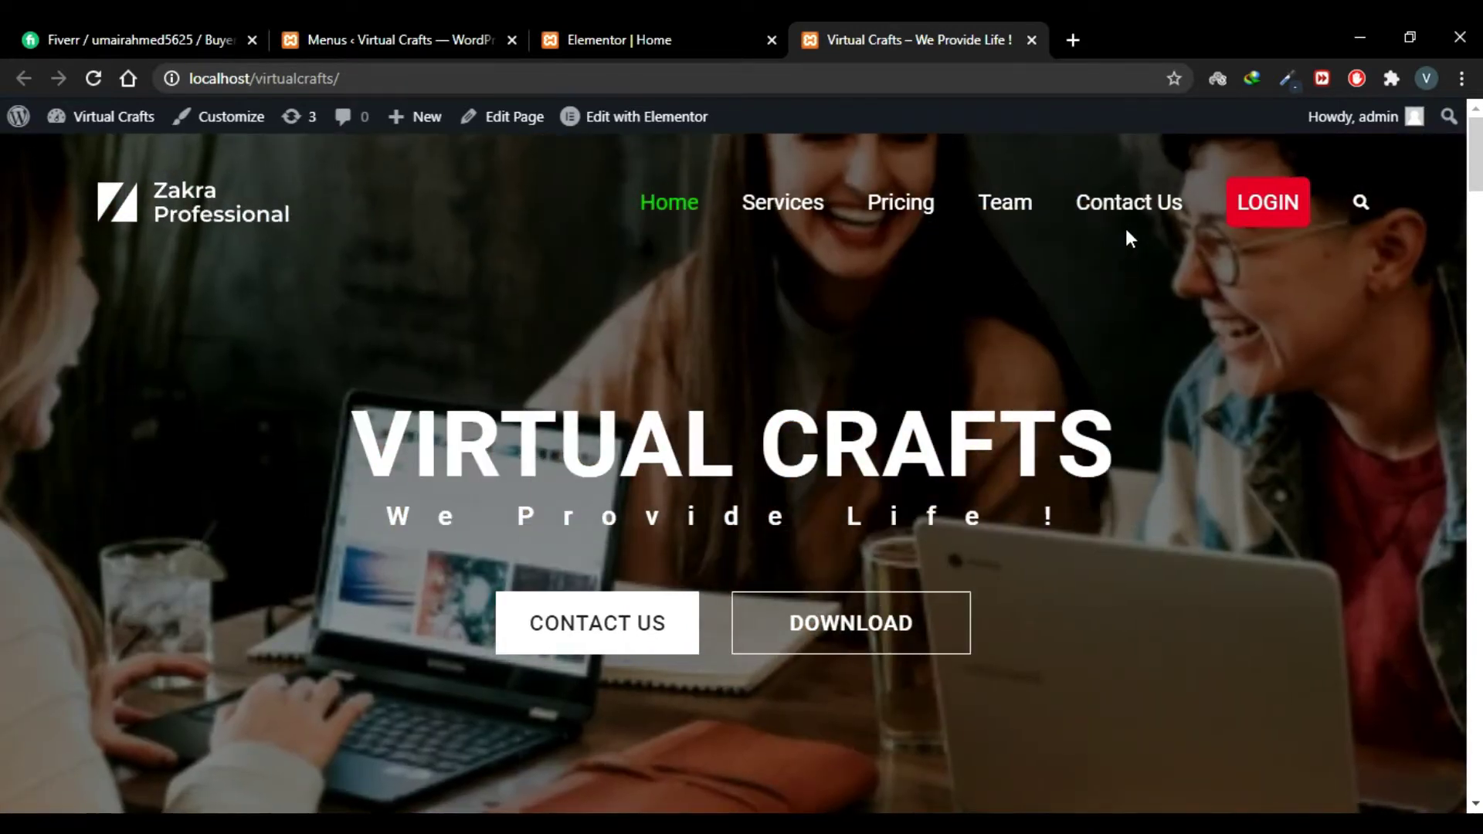
{"action": "left_click", "coordinate": [1132, 203]}
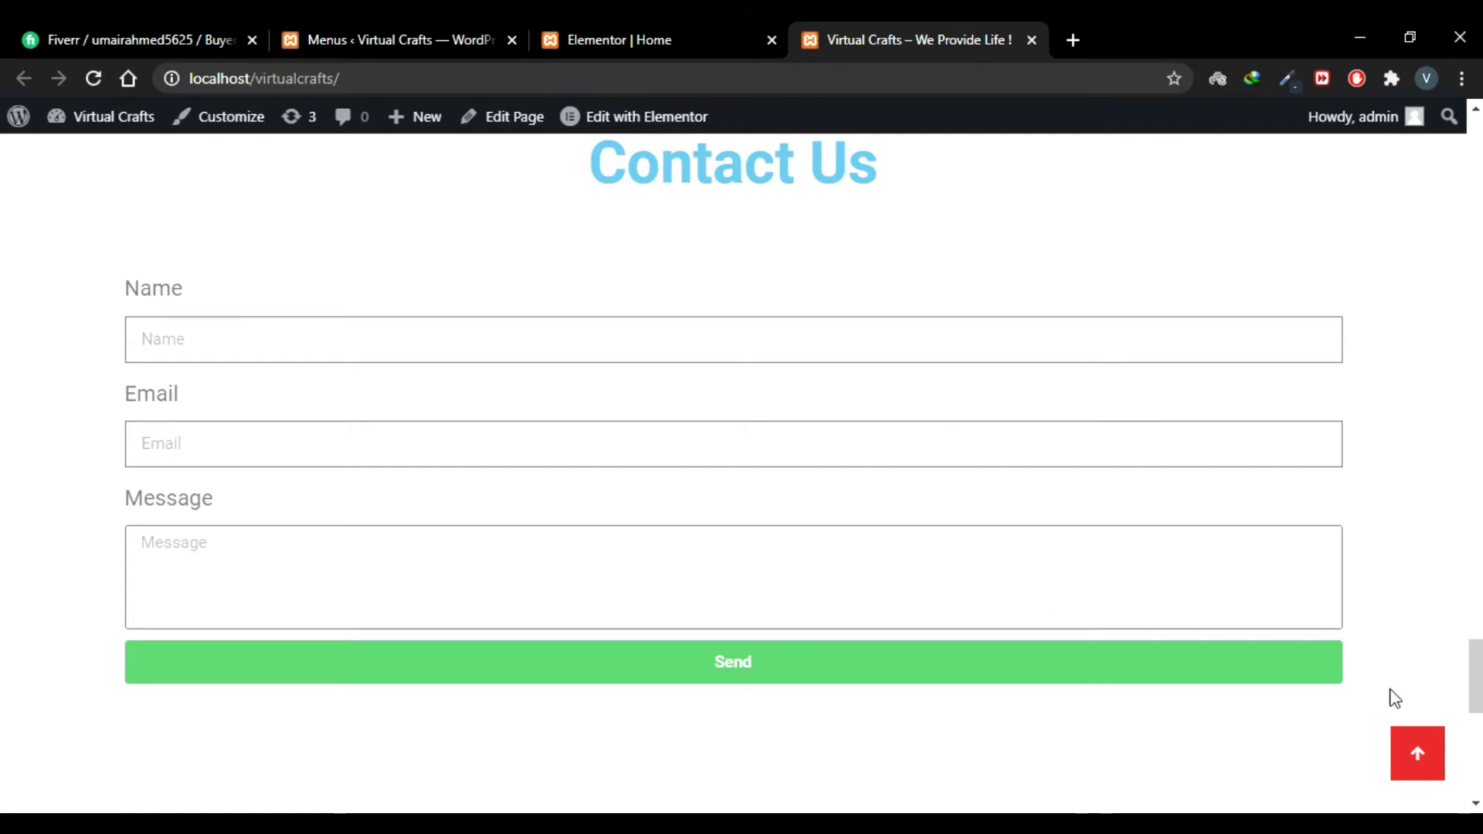
{"action": "left_click", "coordinate": [1422, 753]}
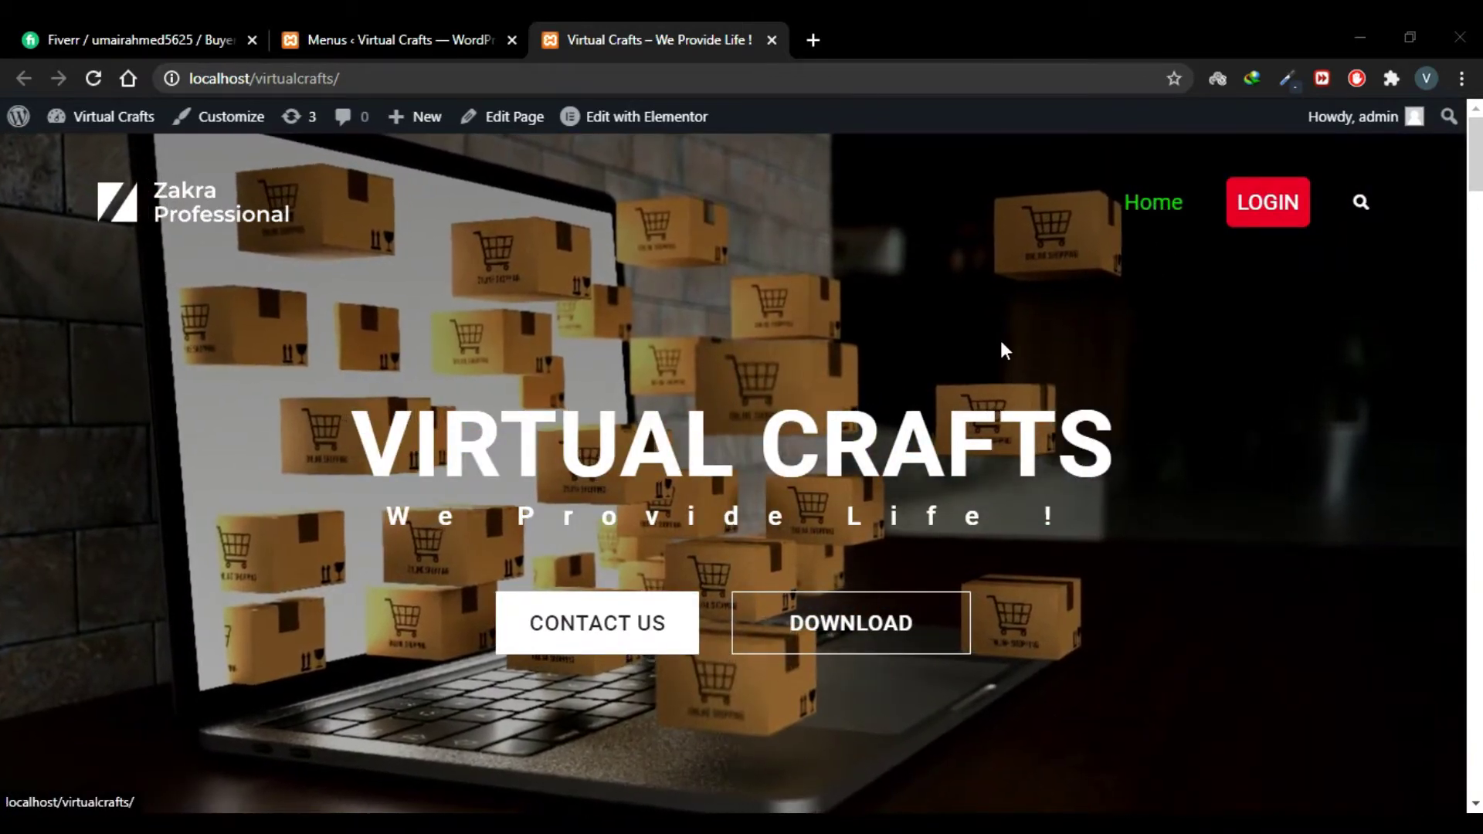
Step: Examine the sections of the home page version whose header menu has only Home, from Services down to Contact Us
{"action": "scroll", "coordinate": [1158, 488], "scroll_direction": "down", "scroll_amount": 10}
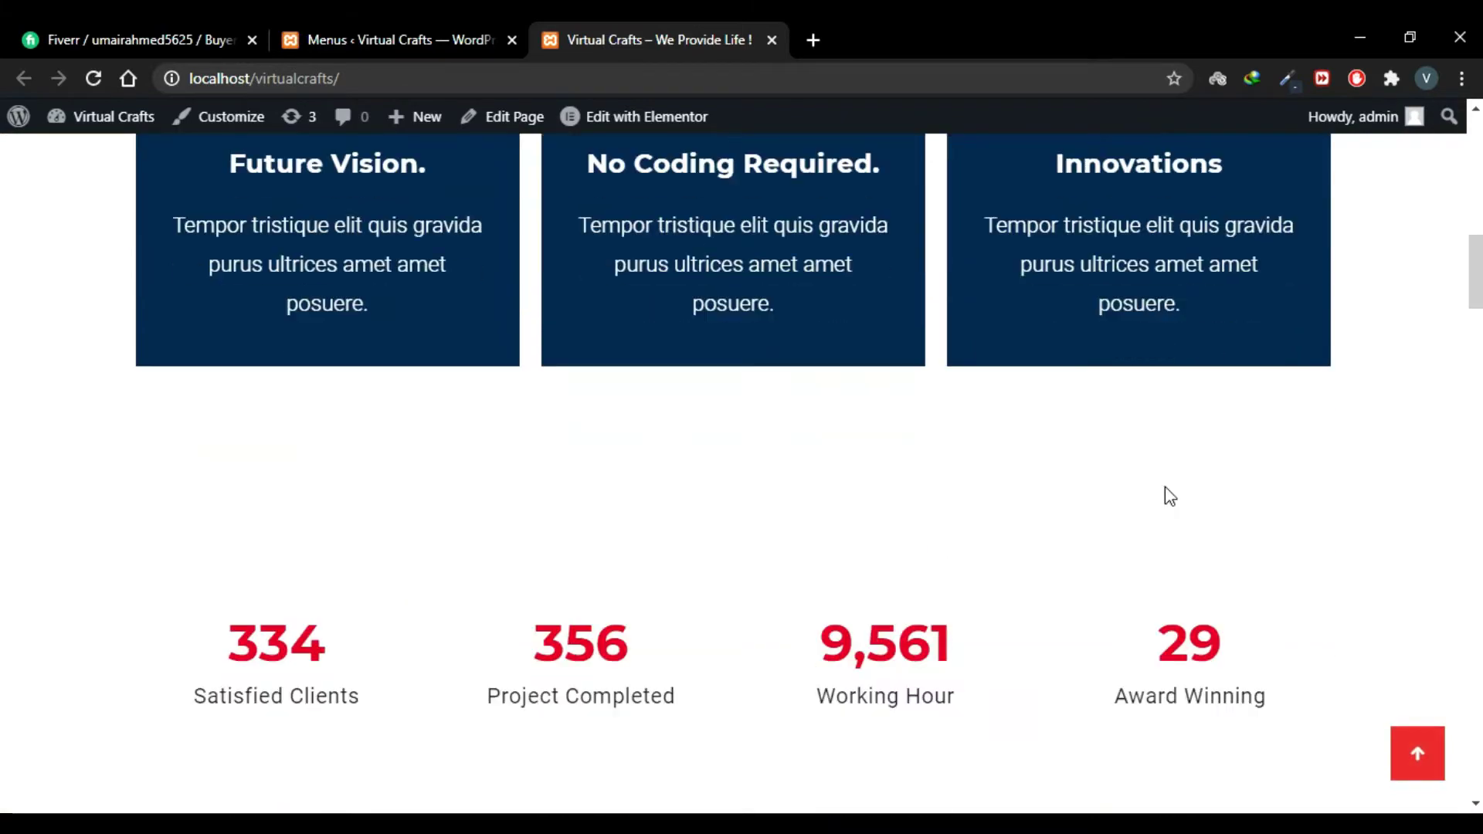
{"action": "scroll", "coordinate": [1165, 487], "scroll_direction": "down", "scroll_amount": 20}
{"action": "scroll", "coordinate": [1165, 495], "scroll_direction": "down", "scroll_amount": 20}
{"action": "scroll", "coordinate": [1170, 496], "scroll_direction": "down", "scroll_amount": 6}
{"action": "scroll", "coordinate": [1171, 496], "scroll_direction": "up", "scroll_amount": 3}
{"action": "scroll", "coordinate": [733, 471], "scroll_direction": "up", "scroll_amount": 1}
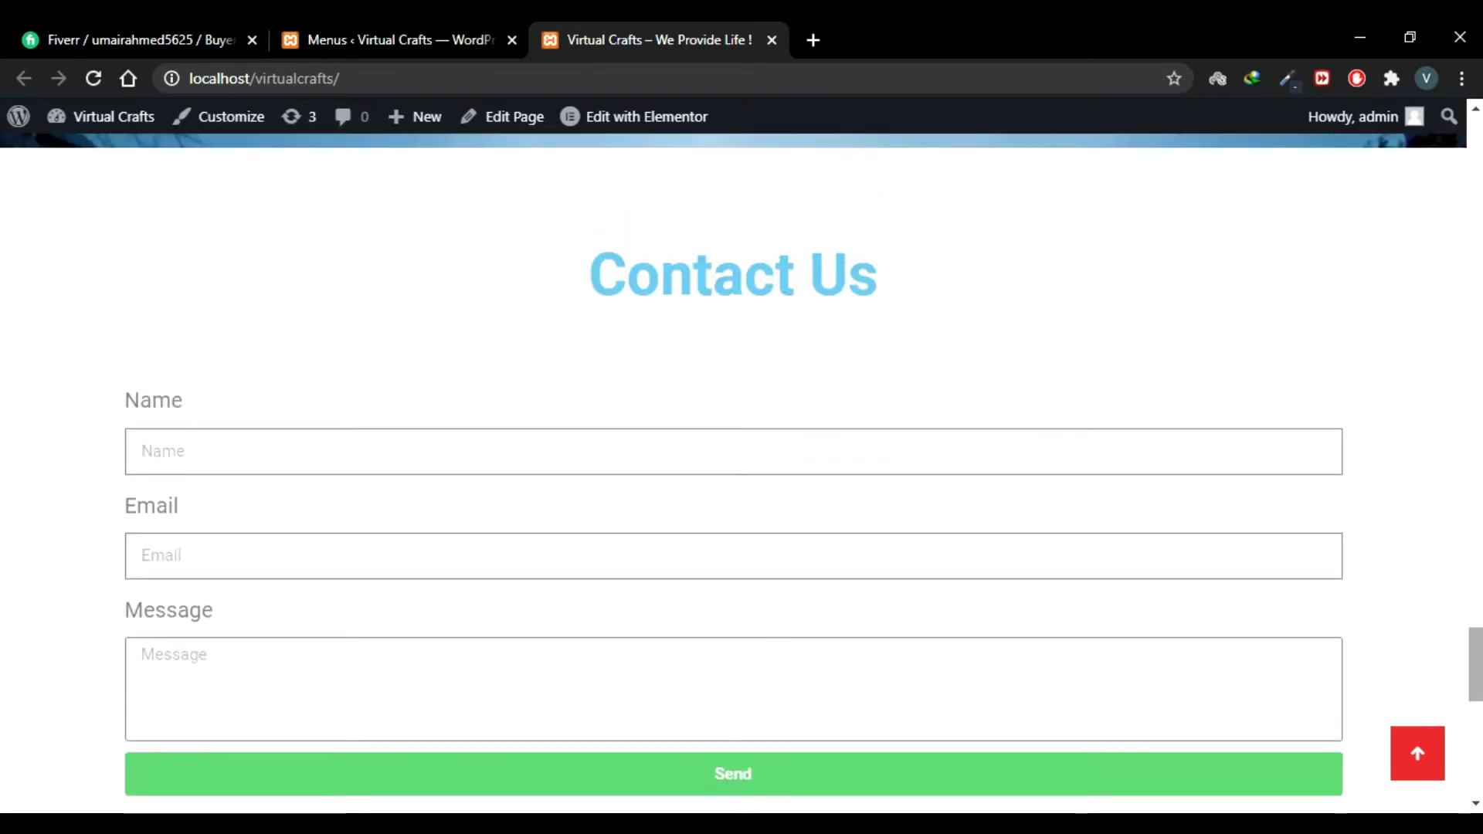
{"action": "left_click", "coordinate": [1415, 754]}
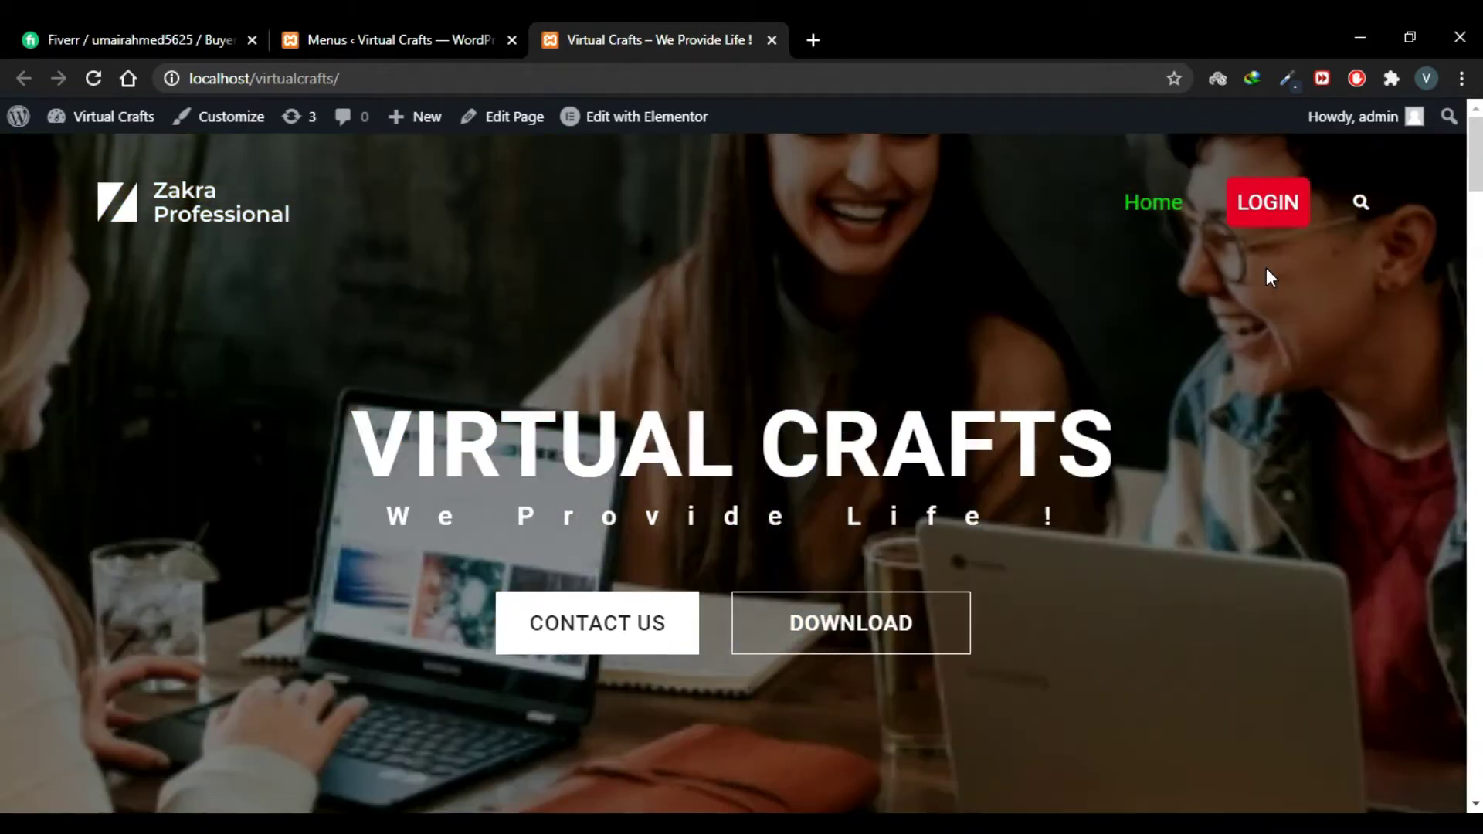
{"action": "scroll", "coordinate": [741, 463], "scroll_direction": "down", "scroll_amount": 20}
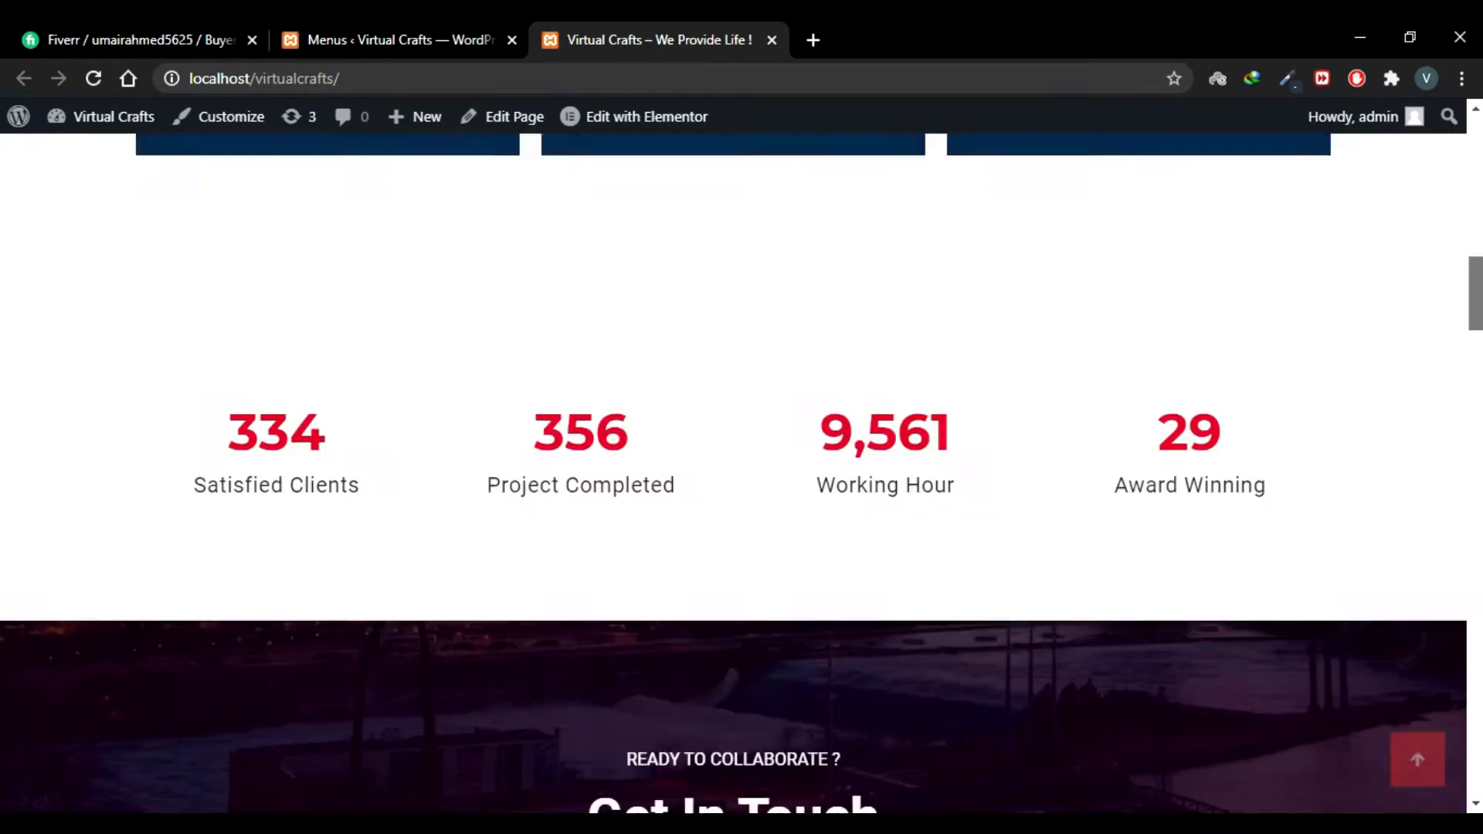
{"action": "scroll", "coordinate": [1476, 672], "scroll_direction": "down", "scroll_amount": 3}
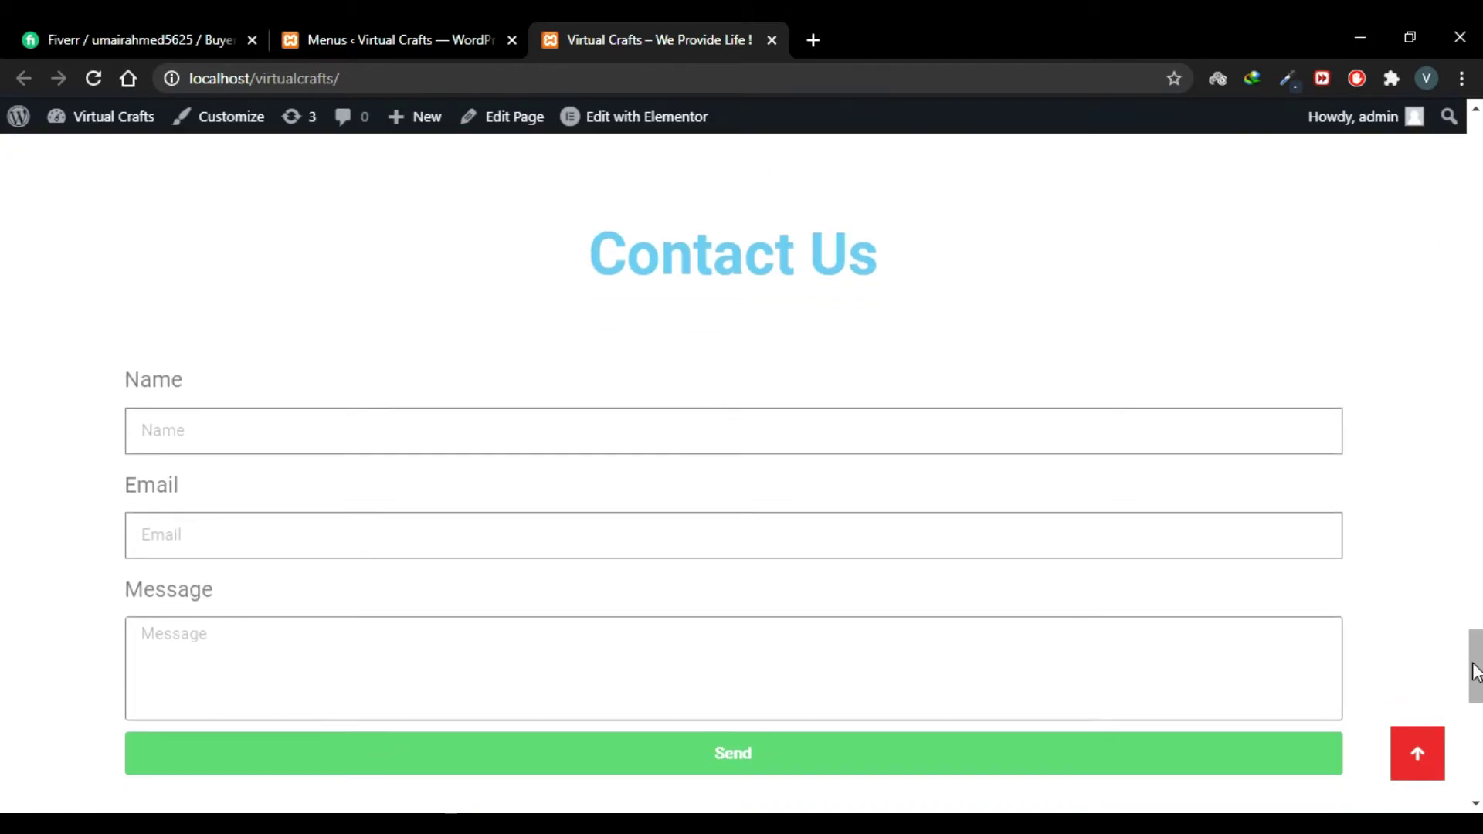
{"action": "left_click", "coordinate": [1417, 753]}
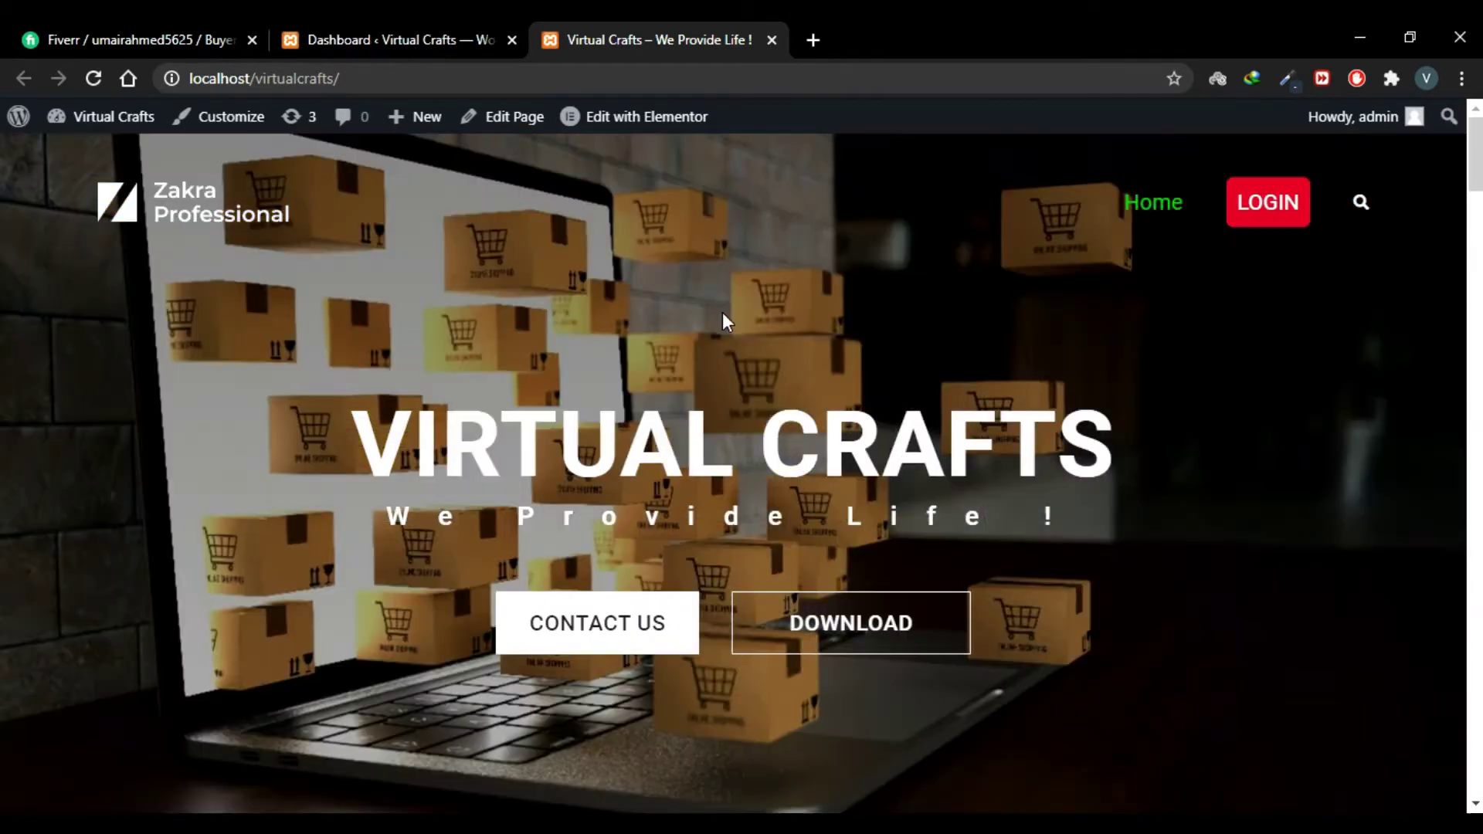
Step: Switch to the WordPress dashboard and open the menu editor for the Main menu
{"action": "left_click", "coordinate": [415, 23]}
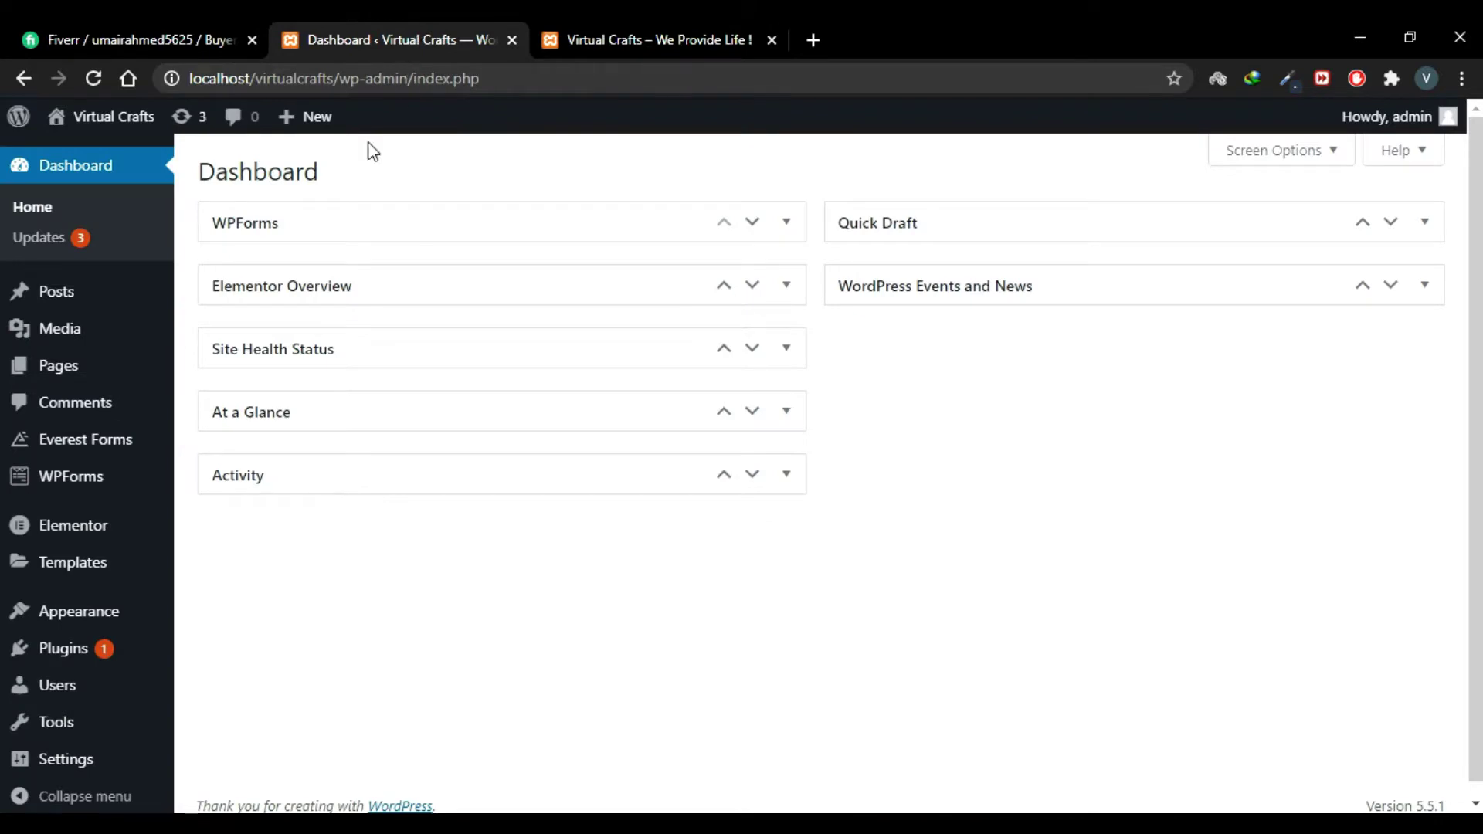
{"action": "mouse_move", "coordinate": [109, 619]}
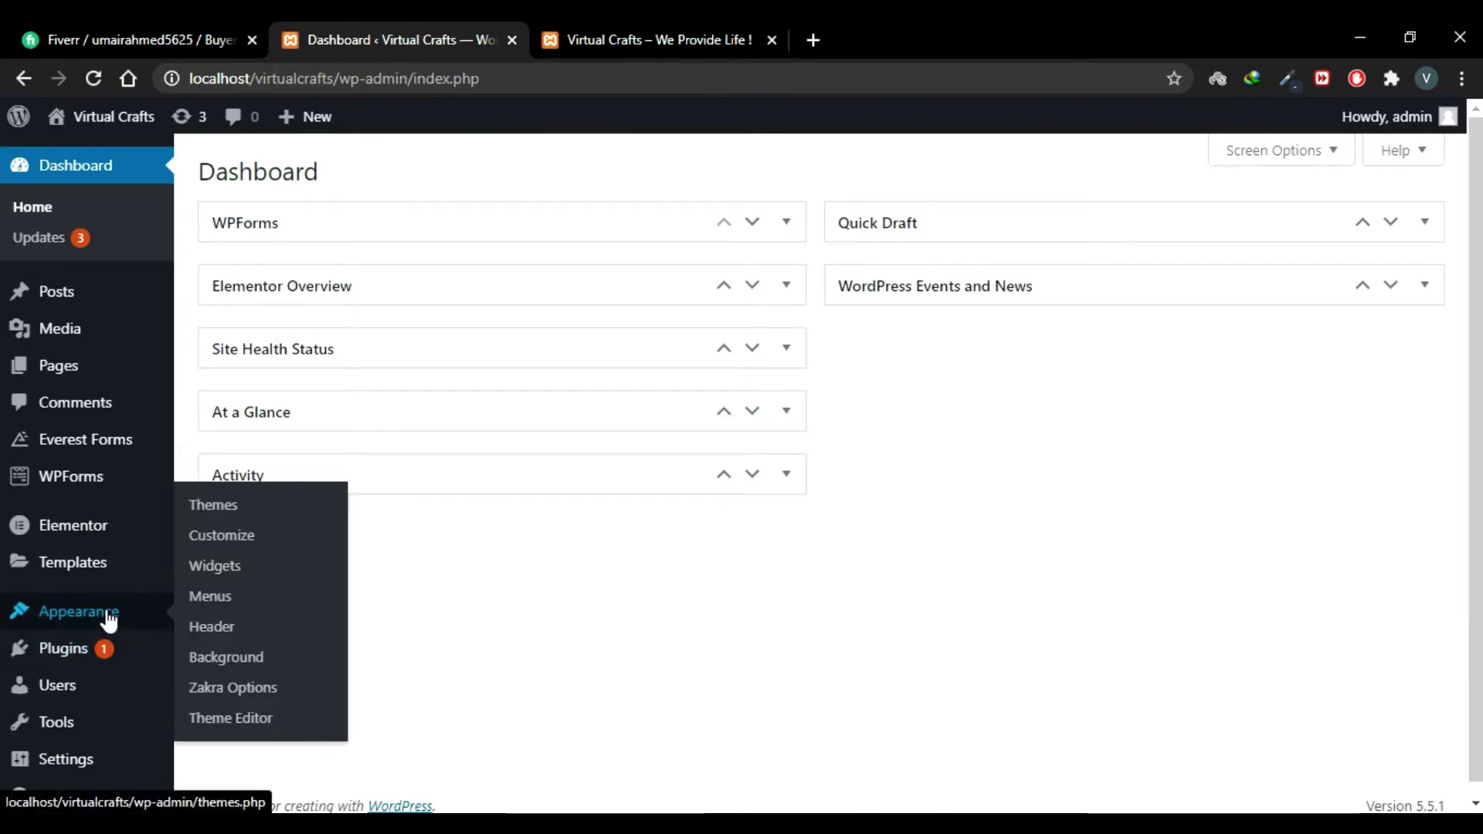
{"action": "left_click", "coordinate": [254, 607]}
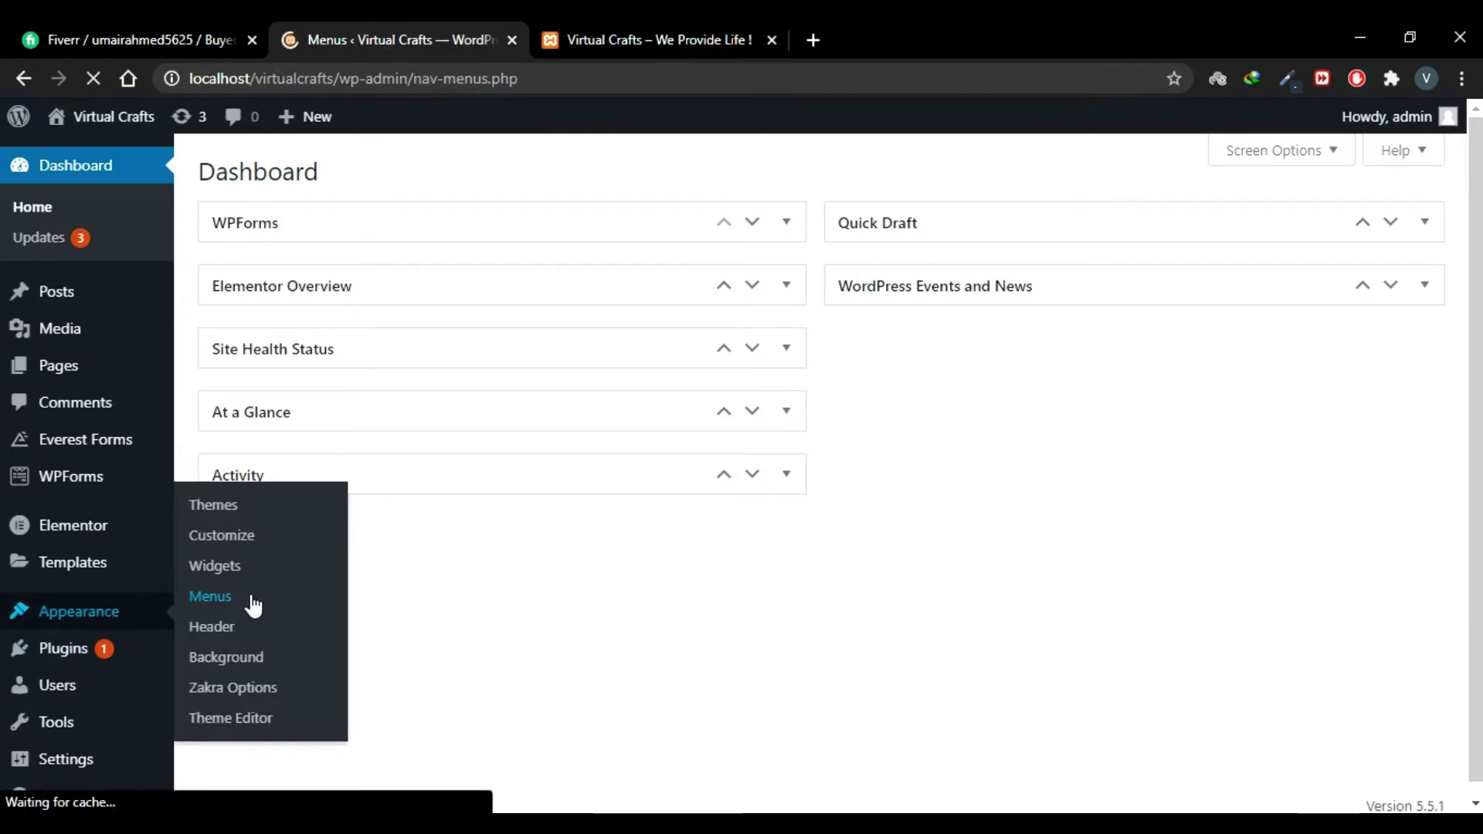
{"action": "scroll", "coordinate": [953, 575], "scroll_direction": "down", "scroll_amount": 1}
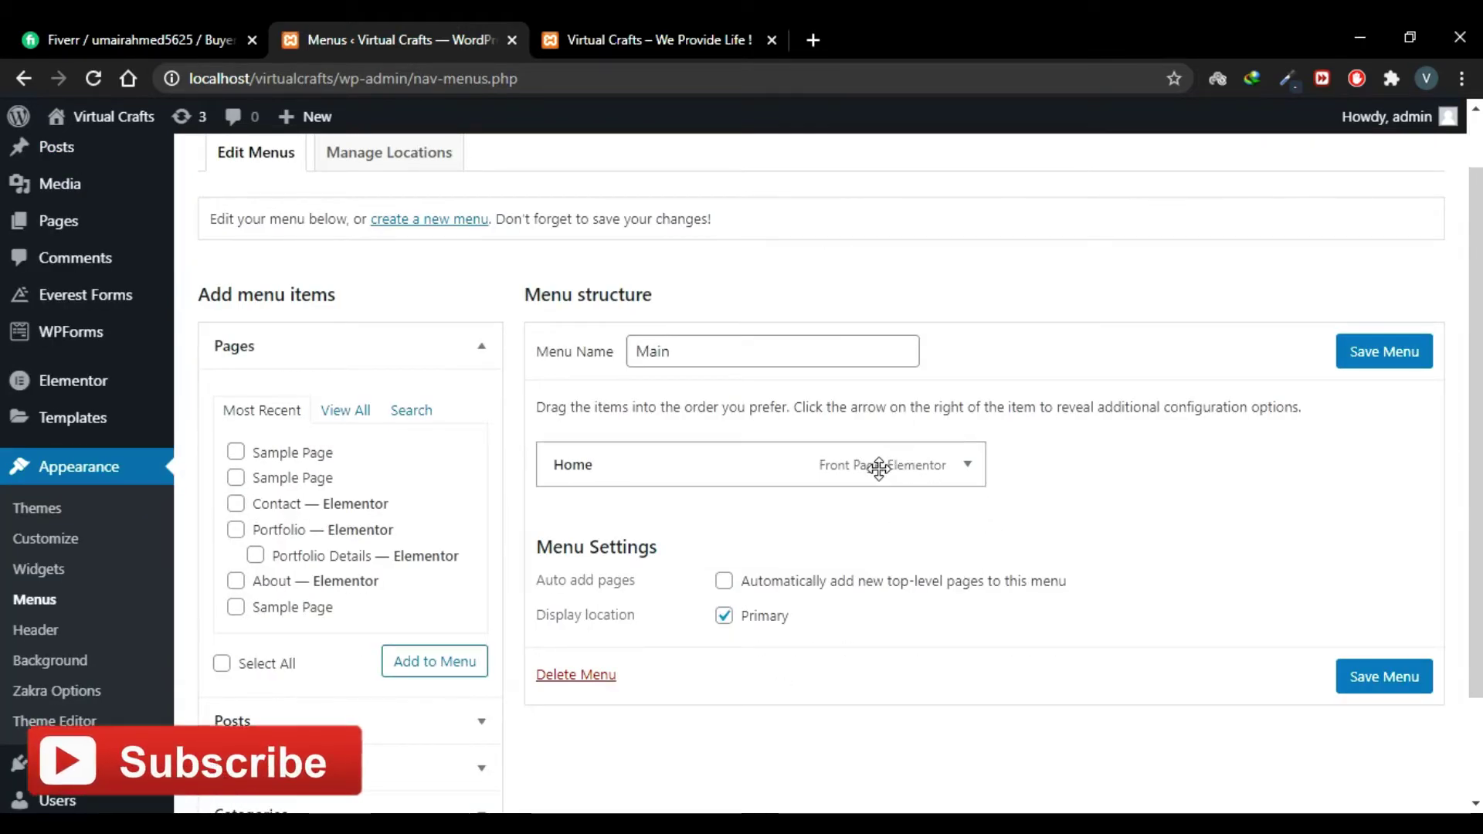
Step: Compare the Main menu with the live site's header and expand the Custom Links form in the menu editor
{"action": "left_click", "coordinate": [698, 31]}
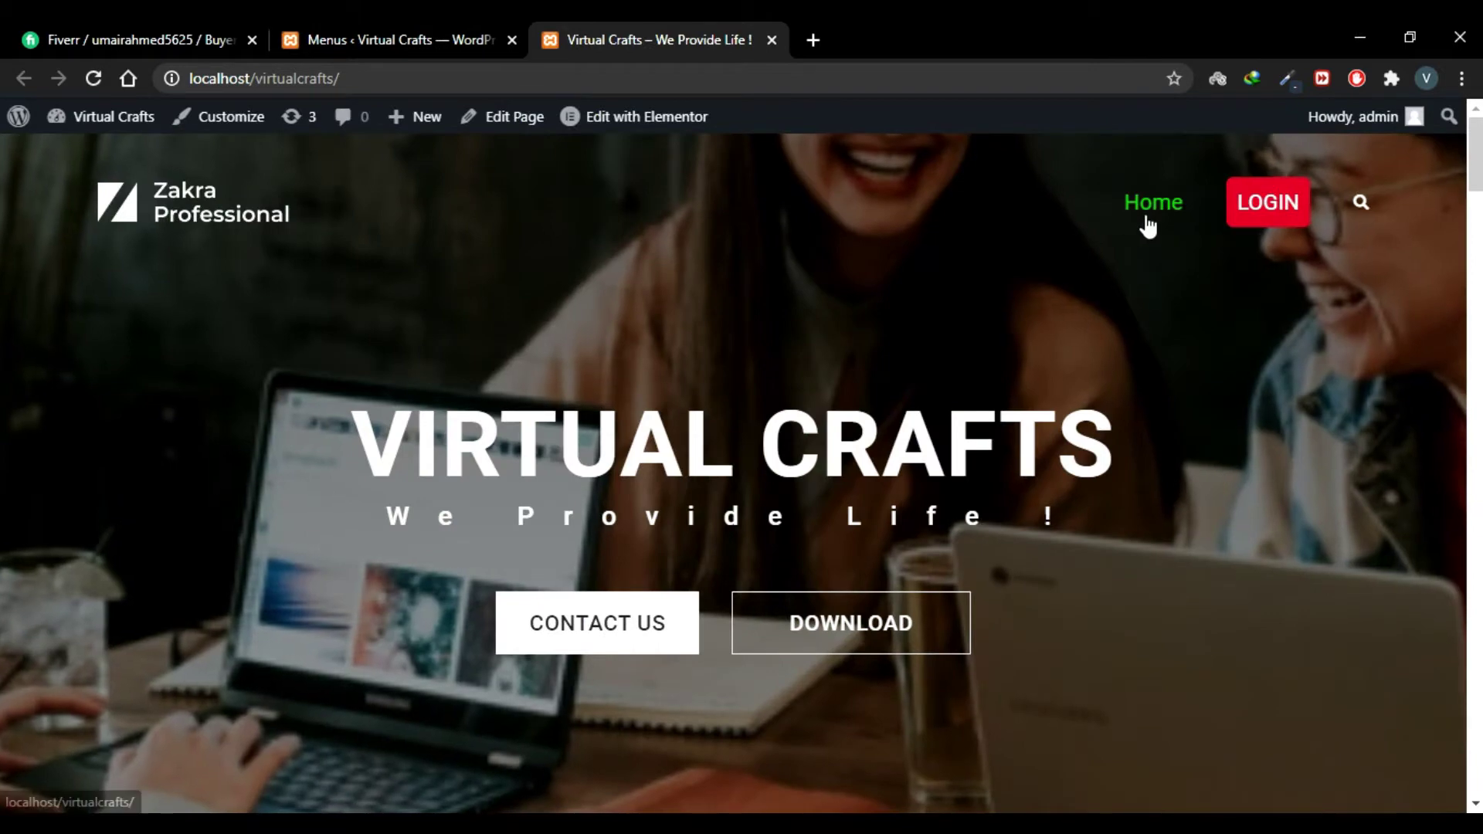
{"action": "left_click", "coordinate": [410, 31]}
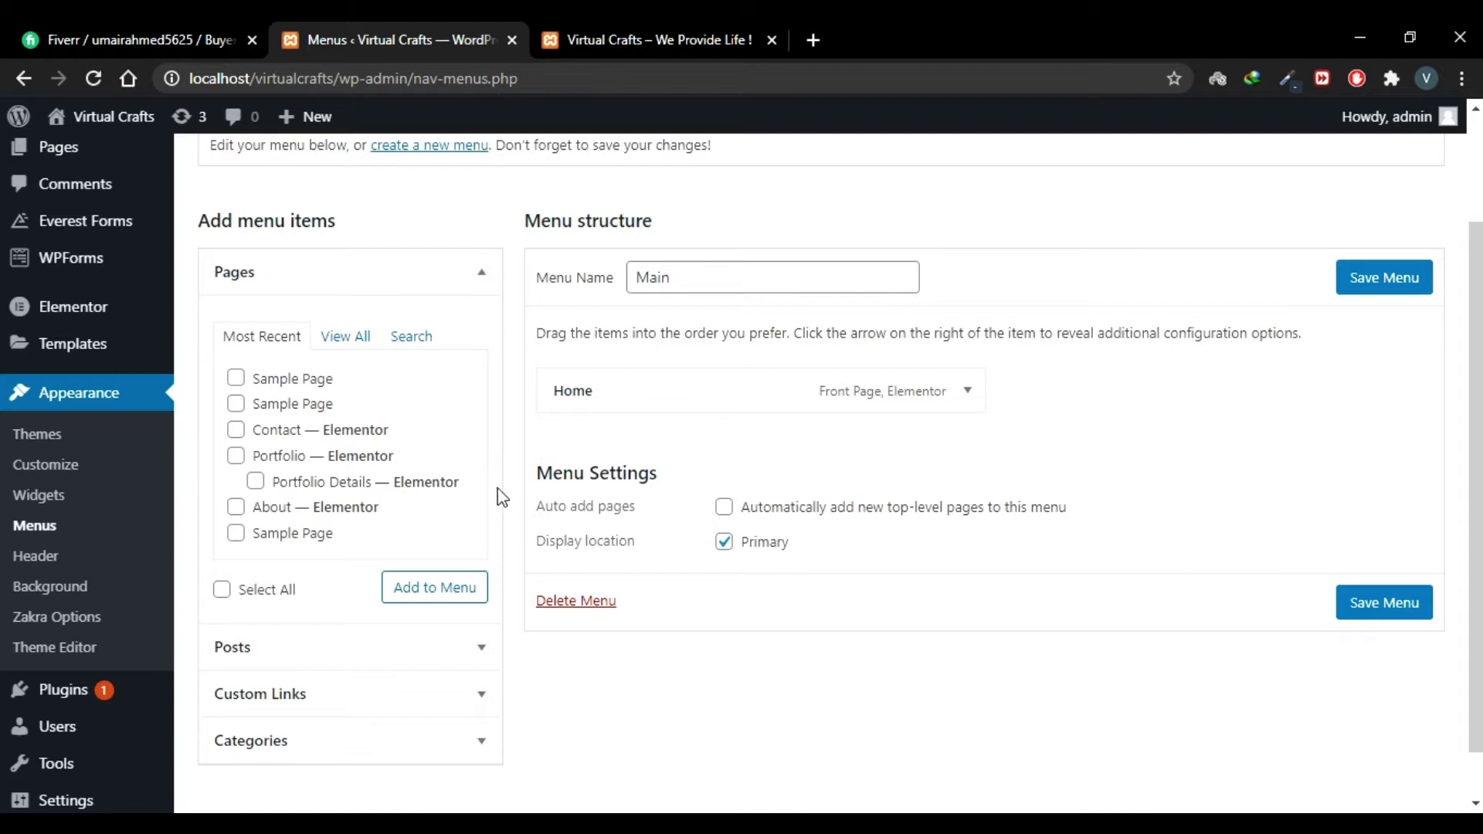
{"action": "left_click", "coordinate": [481, 279]}
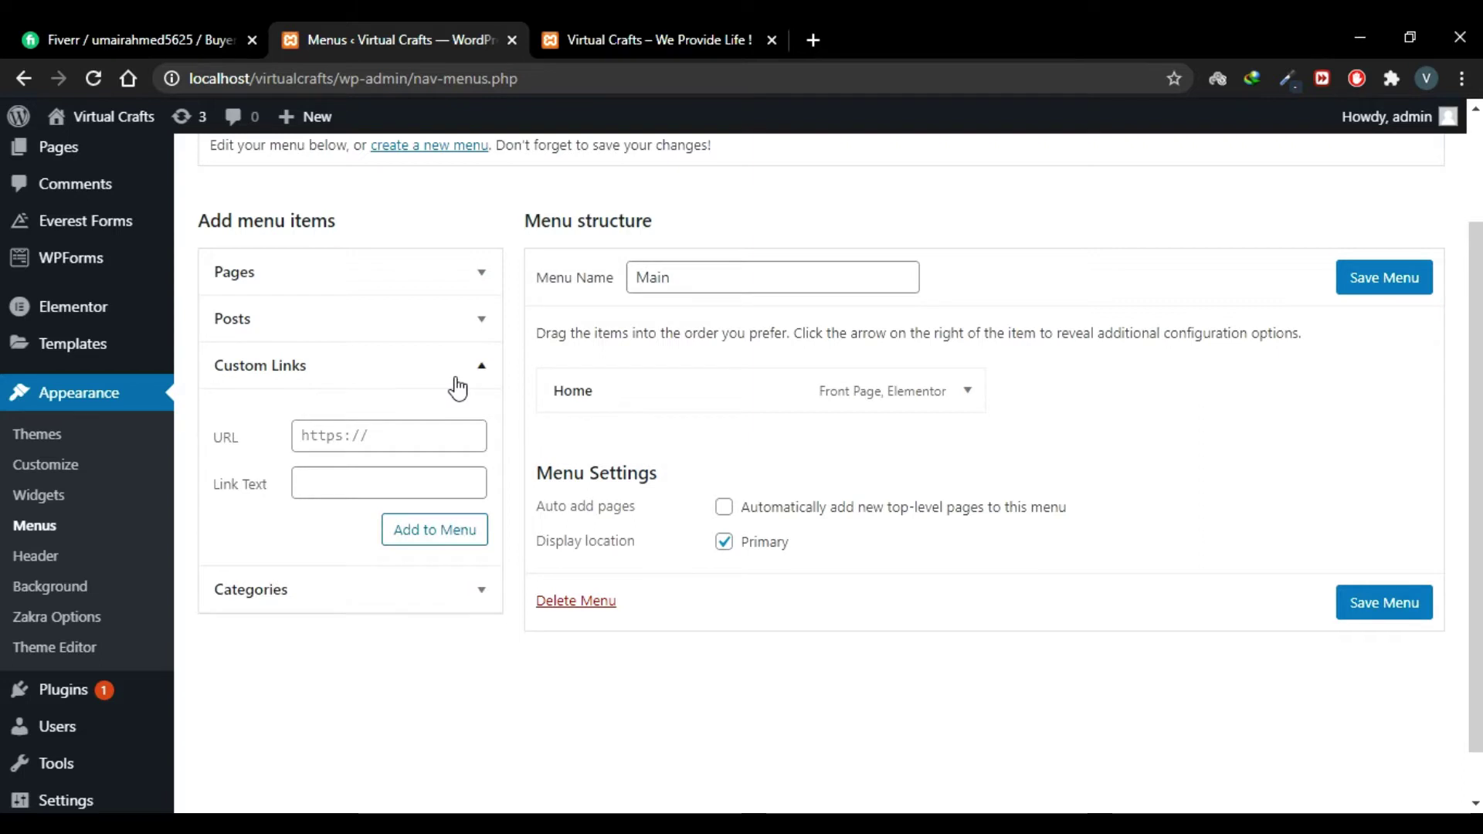
{"action": "scroll", "coordinate": [518, 442], "scroll_direction": "down", "scroll_amount": 1}
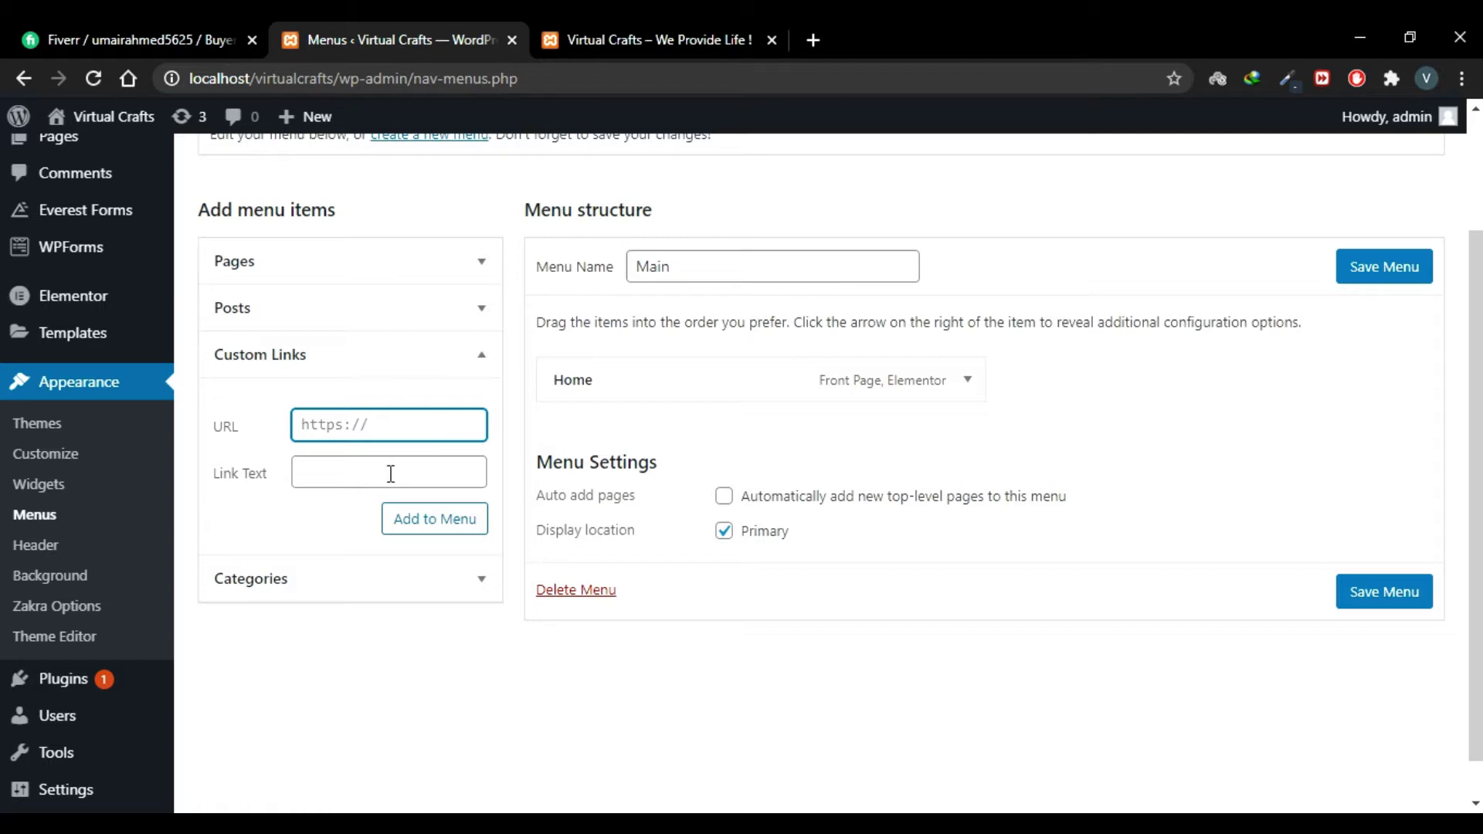
Step: Find the Services section on the live home page and open the page for editing in Elementor
{"action": "left_click", "coordinate": [690, 22]}
{"action": "scroll", "coordinate": [842, 344], "scroll_direction": "down", "scroll_amount": 4}
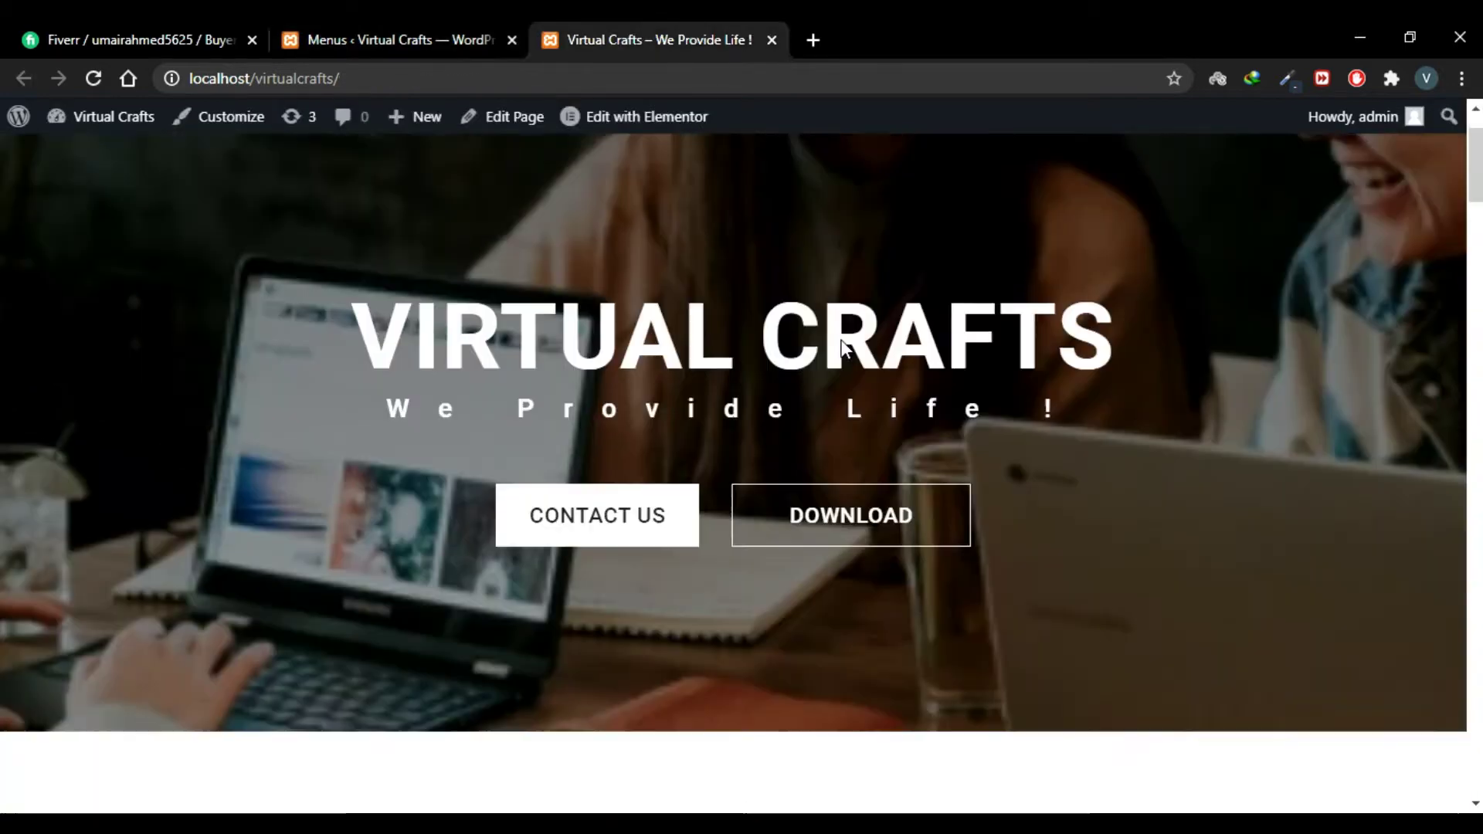
{"action": "scroll", "coordinate": [846, 349], "scroll_direction": "up", "scroll_amount": 4}
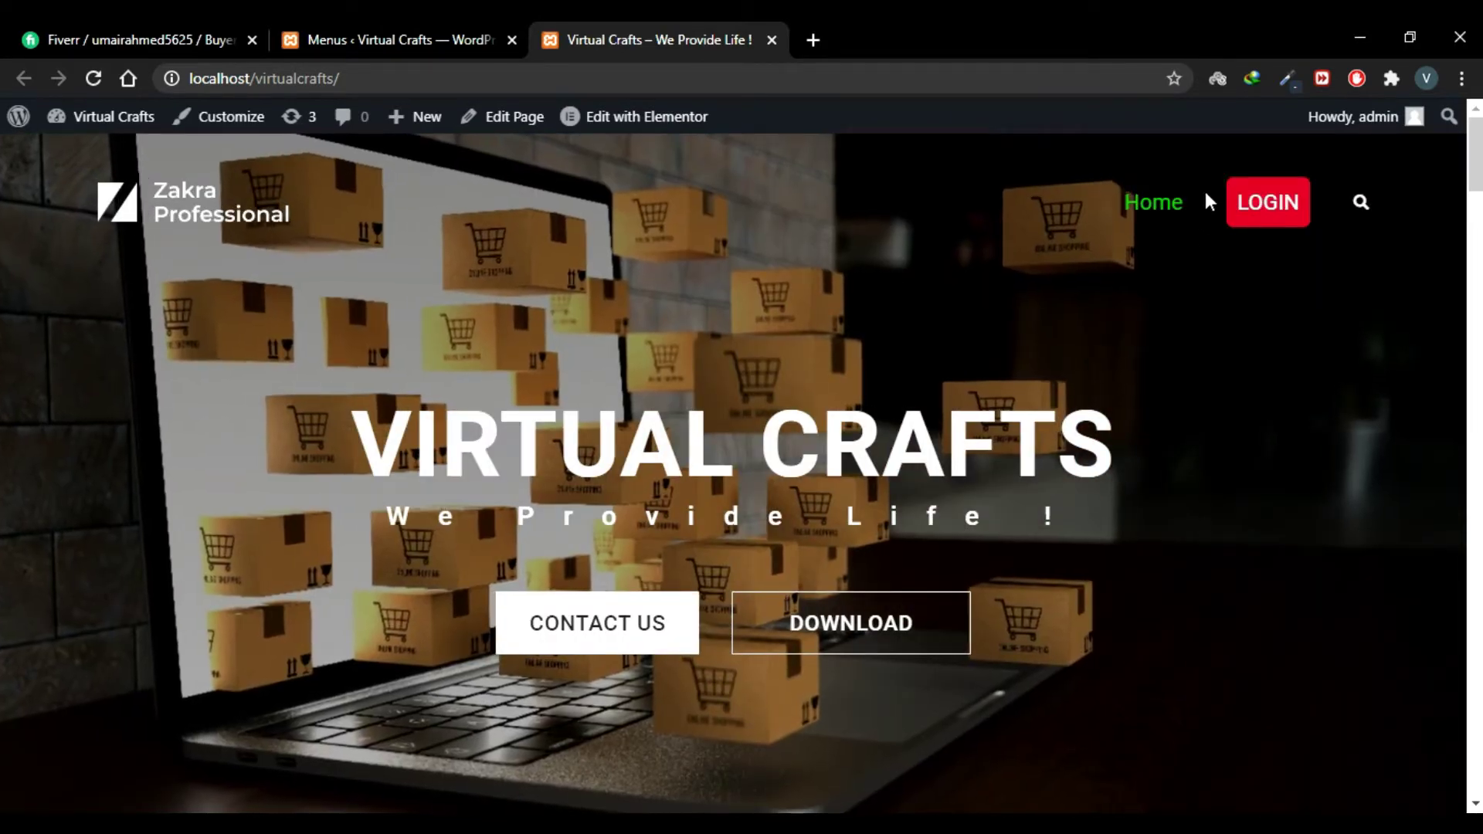
{"action": "scroll", "coordinate": [1086, 399], "scroll_direction": "down", "scroll_amount": 6}
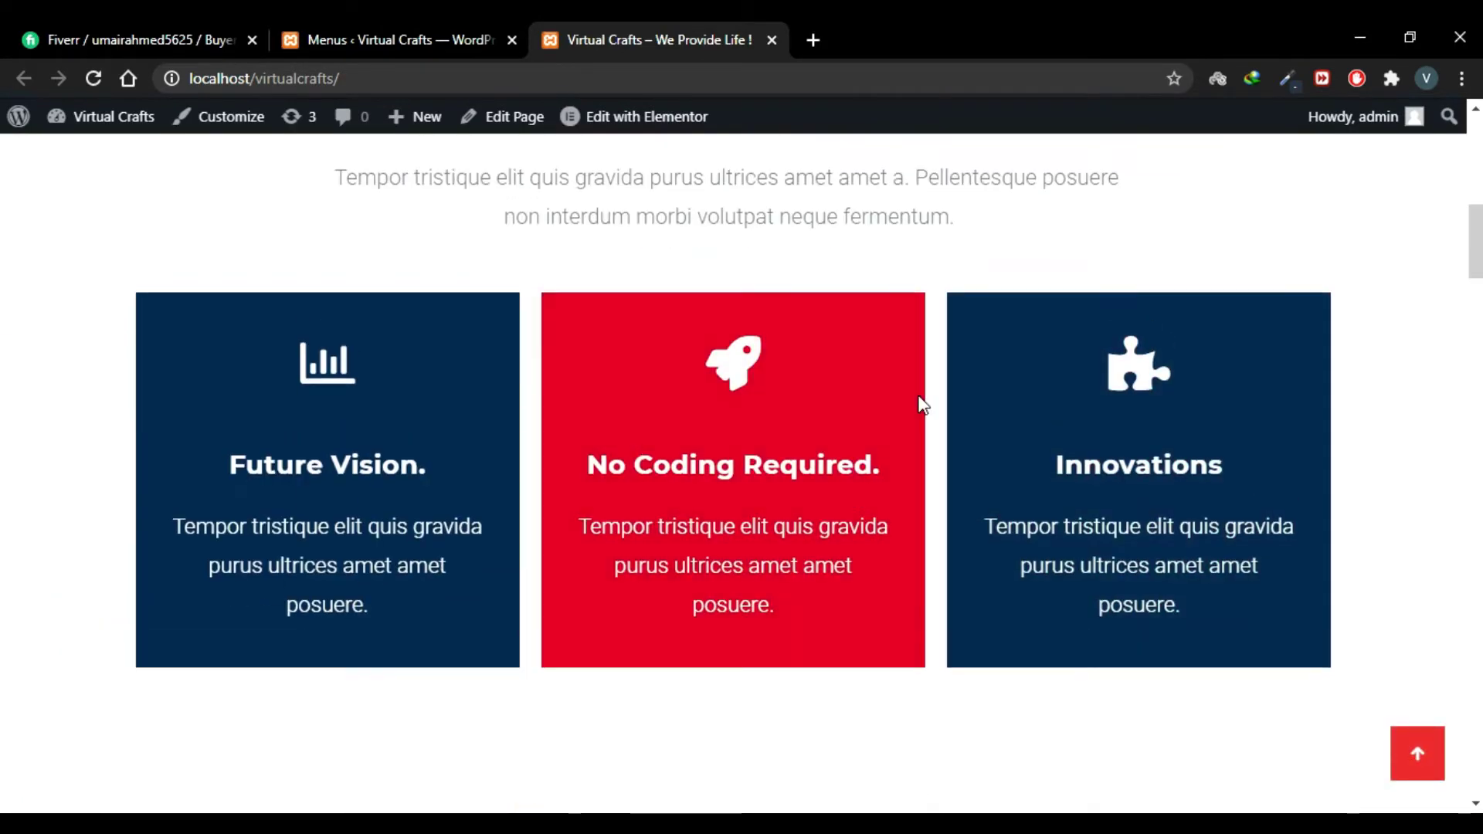
{"action": "scroll", "coordinate": [921, 403], "scroll_direction": "up", "scroll_amount": 3}
{"action": "scroll", "coordinate": [850, 363], "scroll_direction": "down", "scroll_amount": 1}
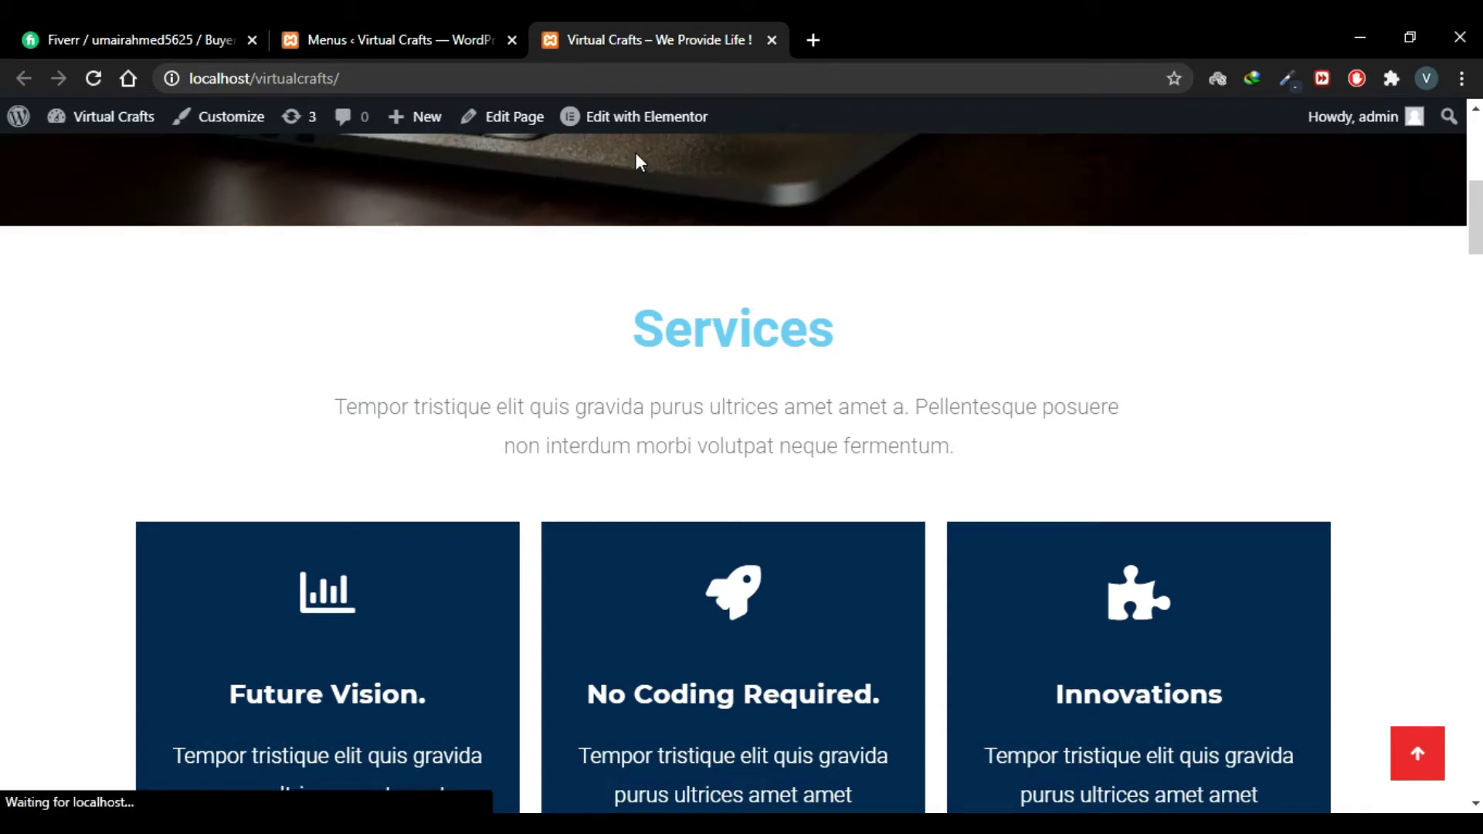
{"action": "left_click", "coordinate": [629, 125]}
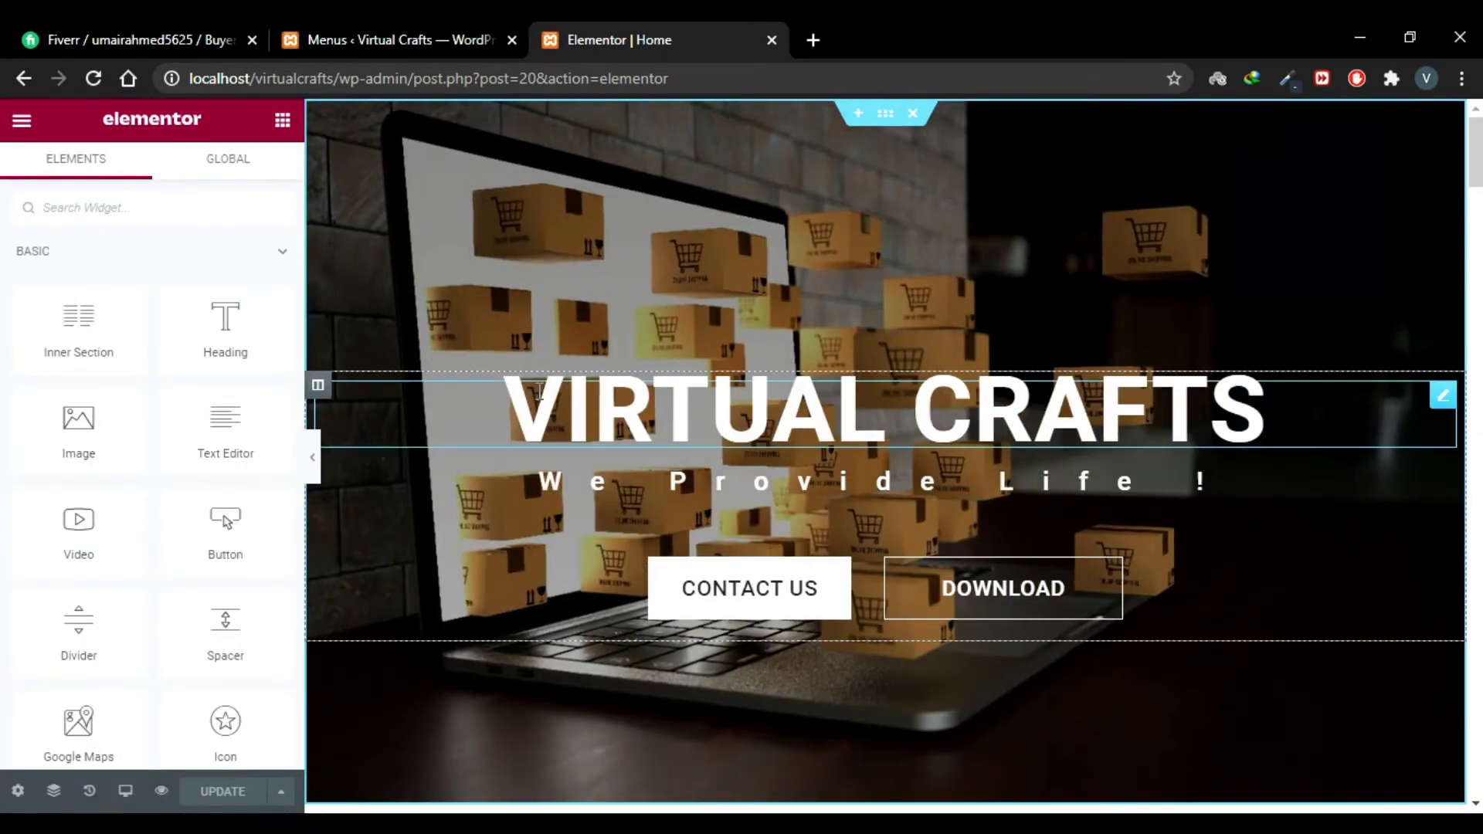
Step: Search the widgets for "anch" and place a Menu Anchor widget directly above the Services heading
{"action": "scroll", "coordinate": [540, 391], "scroll_direction": "down", "scroll_amount": 4}
{"action": "scroll", "coordinate": [540, 391], "scroll_direction": "down", "scroll_amount": 3}
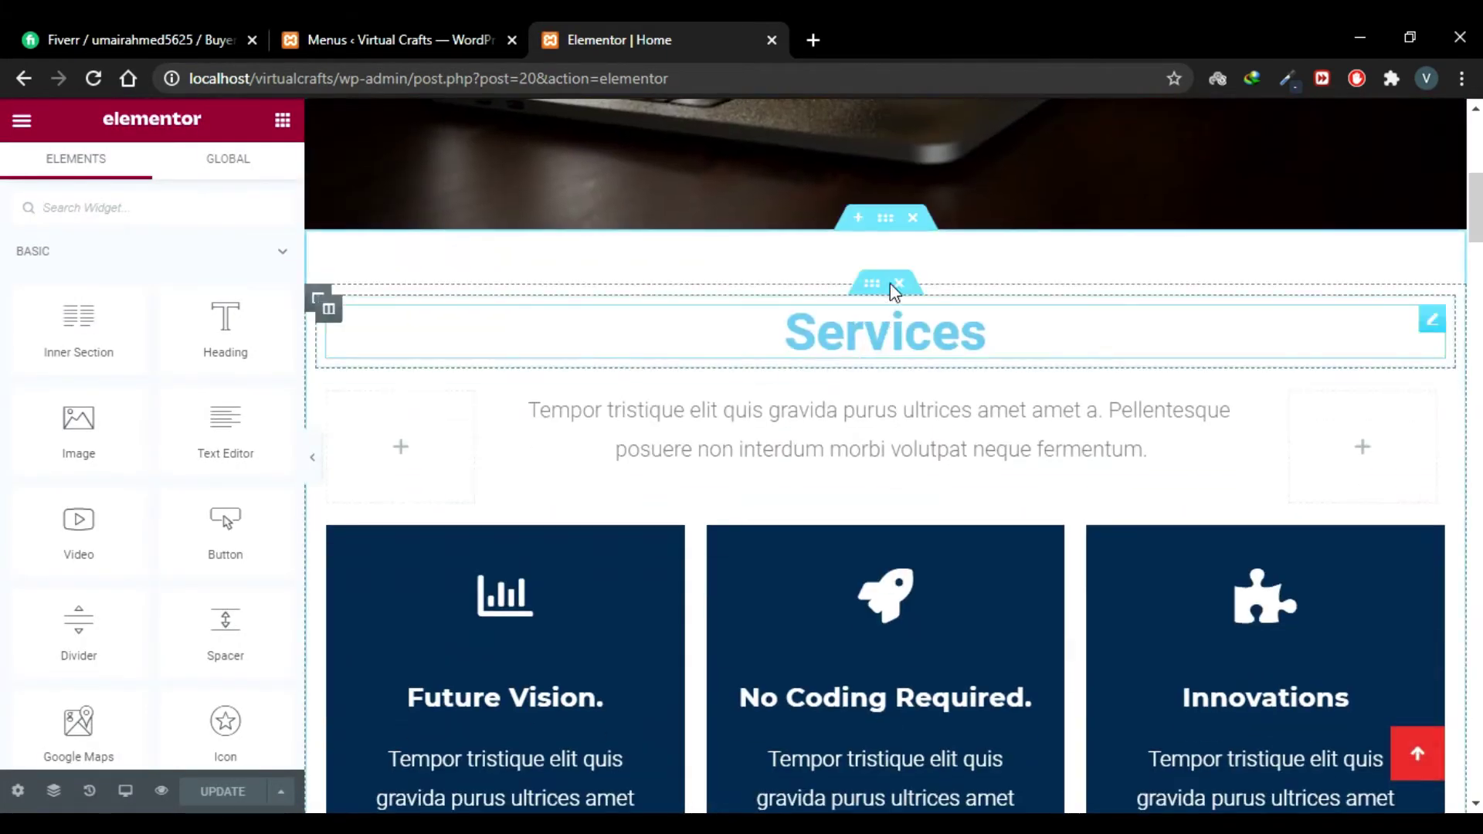
{"action": "scroll", "coordinate": [887, 315], "scroll_direction": "up", "scroll_amount": 1}
{"action": "left_click", "coordinate": [198, 210]}
{"action": "type", "text": "anch"}
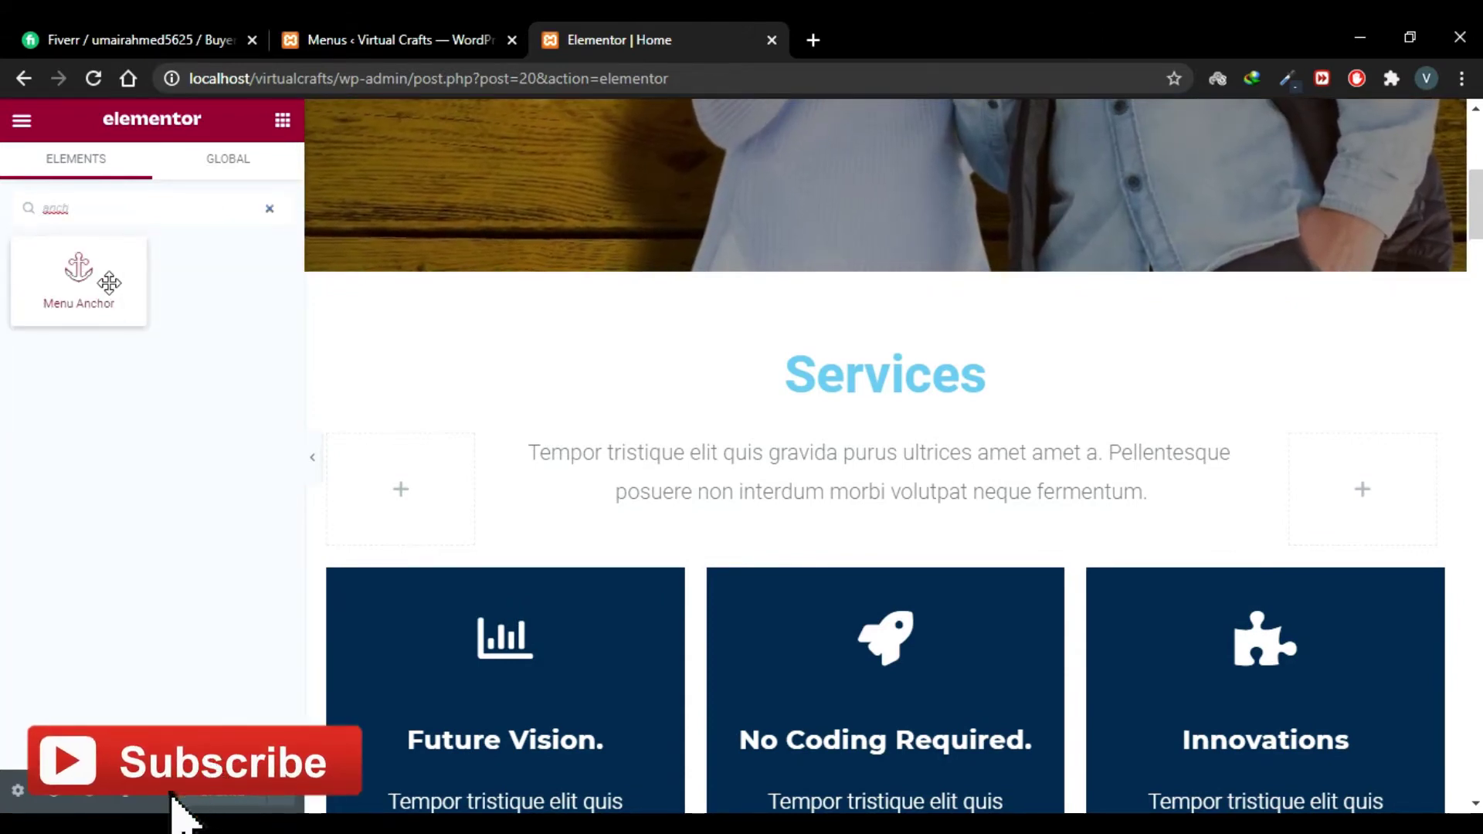
{"action": "left_click_drag", "start_coordinate": [98, 279], "coordinate": [906, 353]}
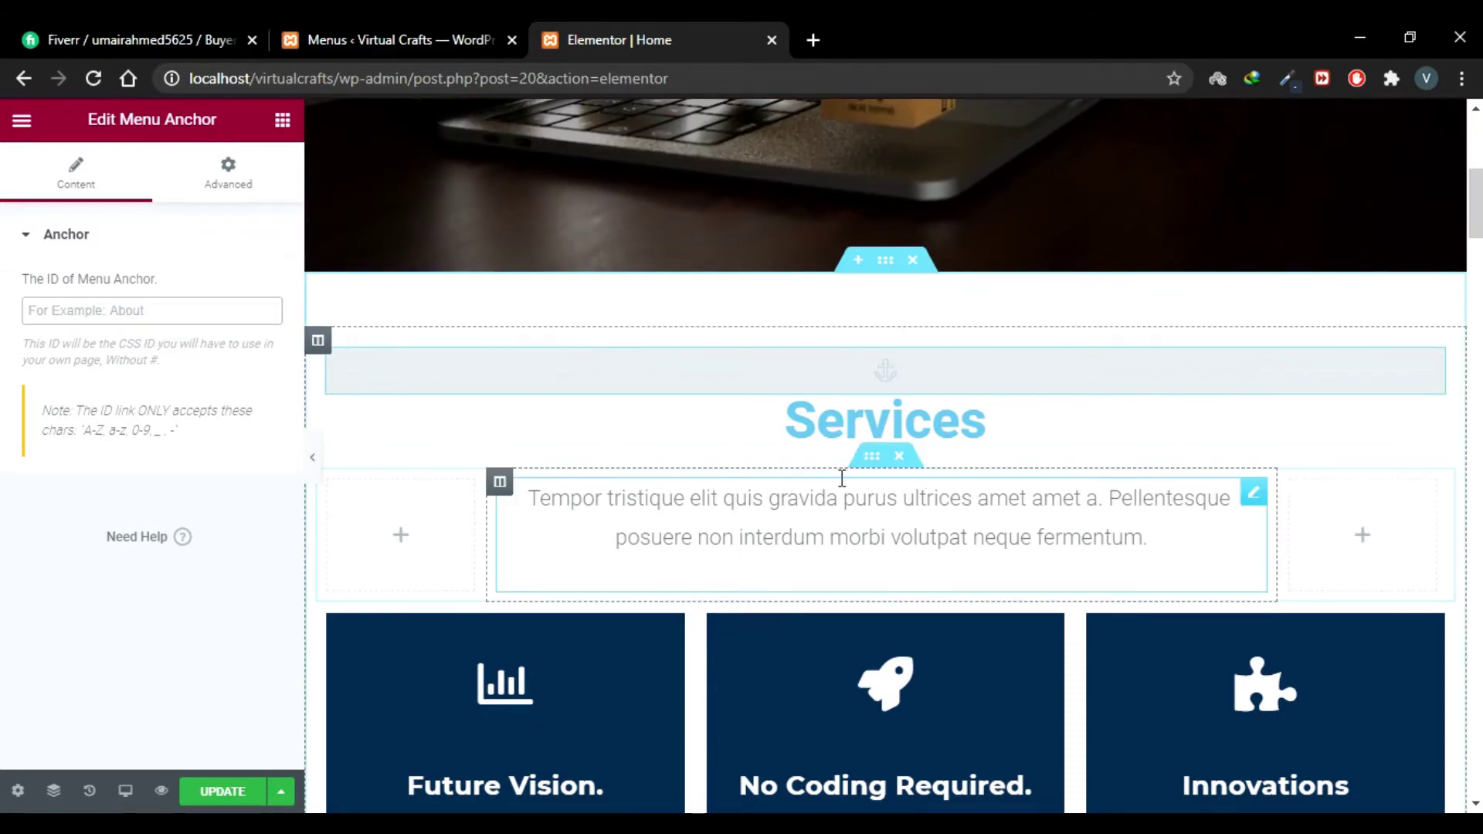
Step: Set the menu anchor's ID to "services" and update the page
{"action": "type", "text": "services"}
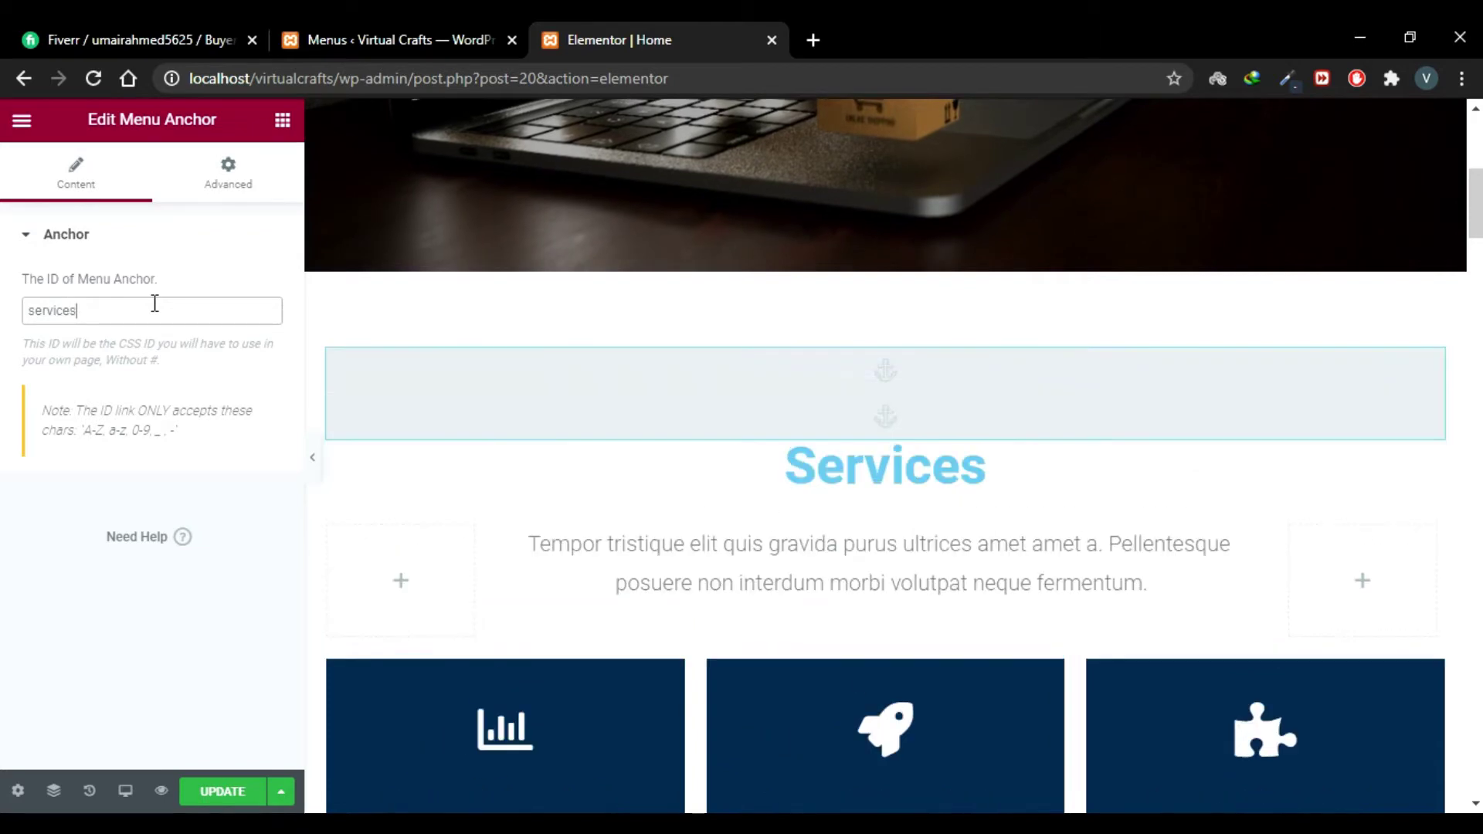
{"action": "left_click", "coordinate": [225, 788]}
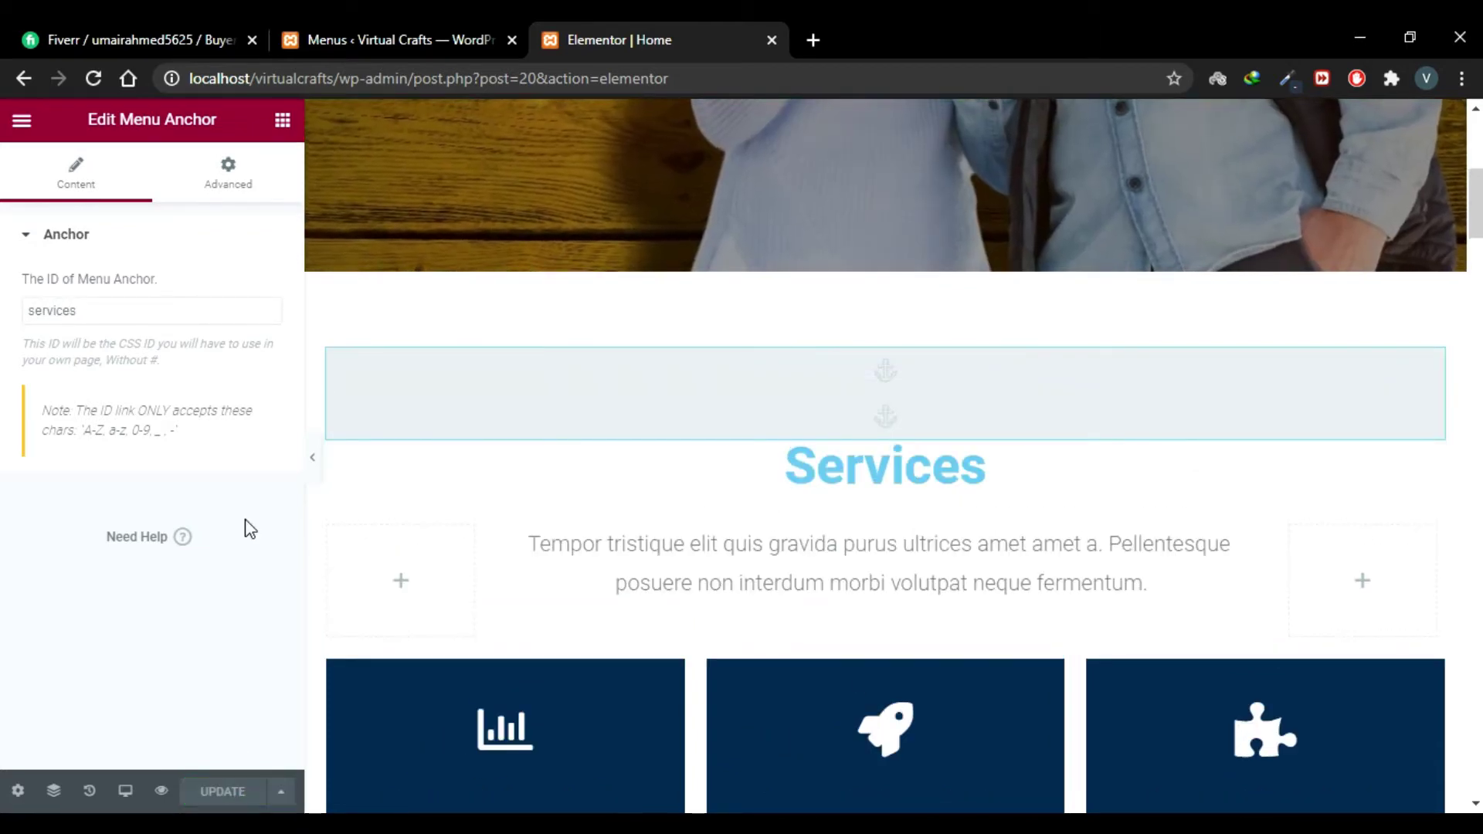
Step: Add a custom link with the text "Services" to the Main menu, its URL being # plus the anchor ID copied from Elementor
{"action": "left_click", "coordinate": [381, 23]}
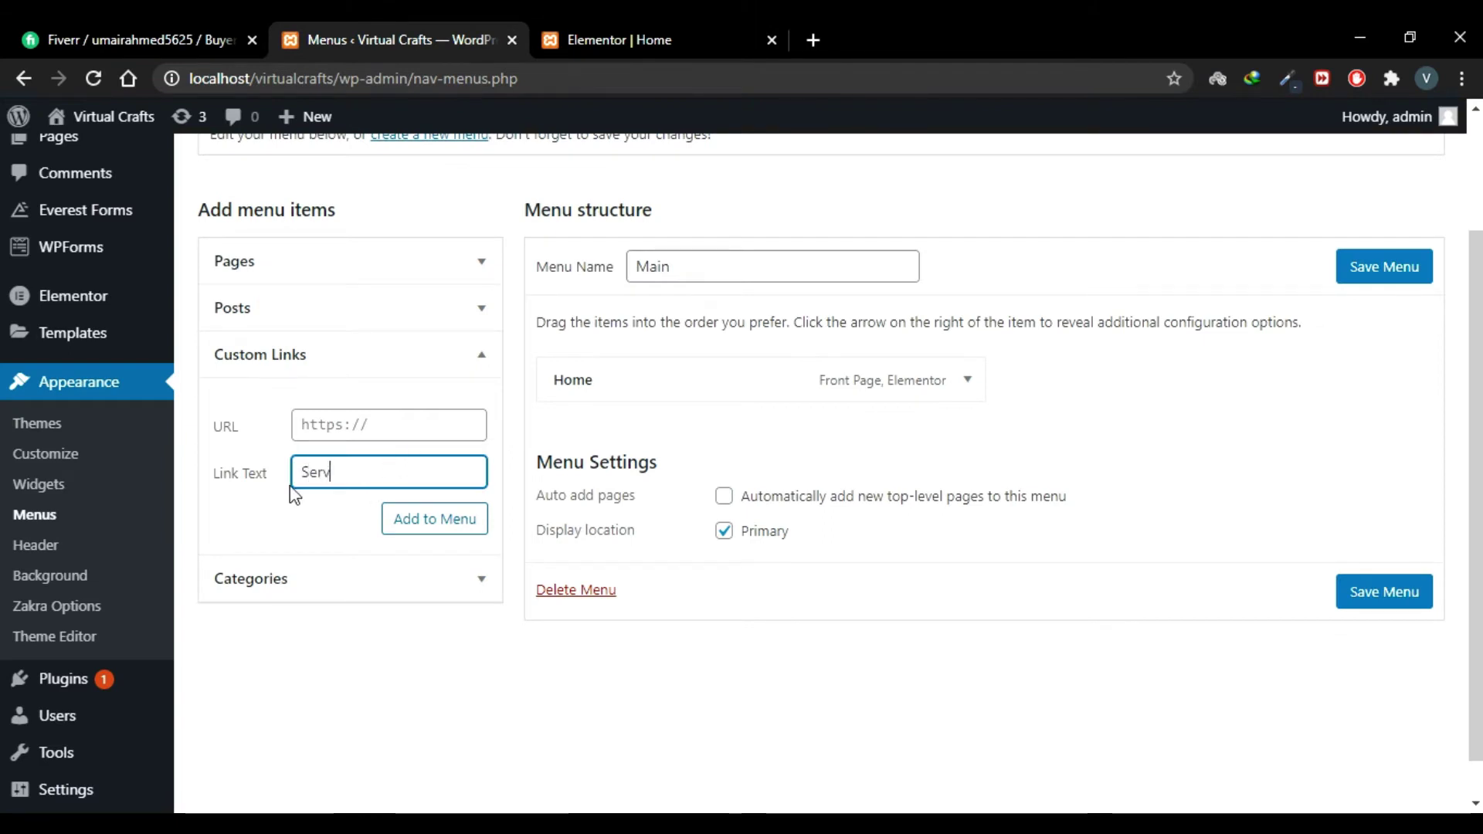
{"action": "left_click", "coordinate": [389, 423]}
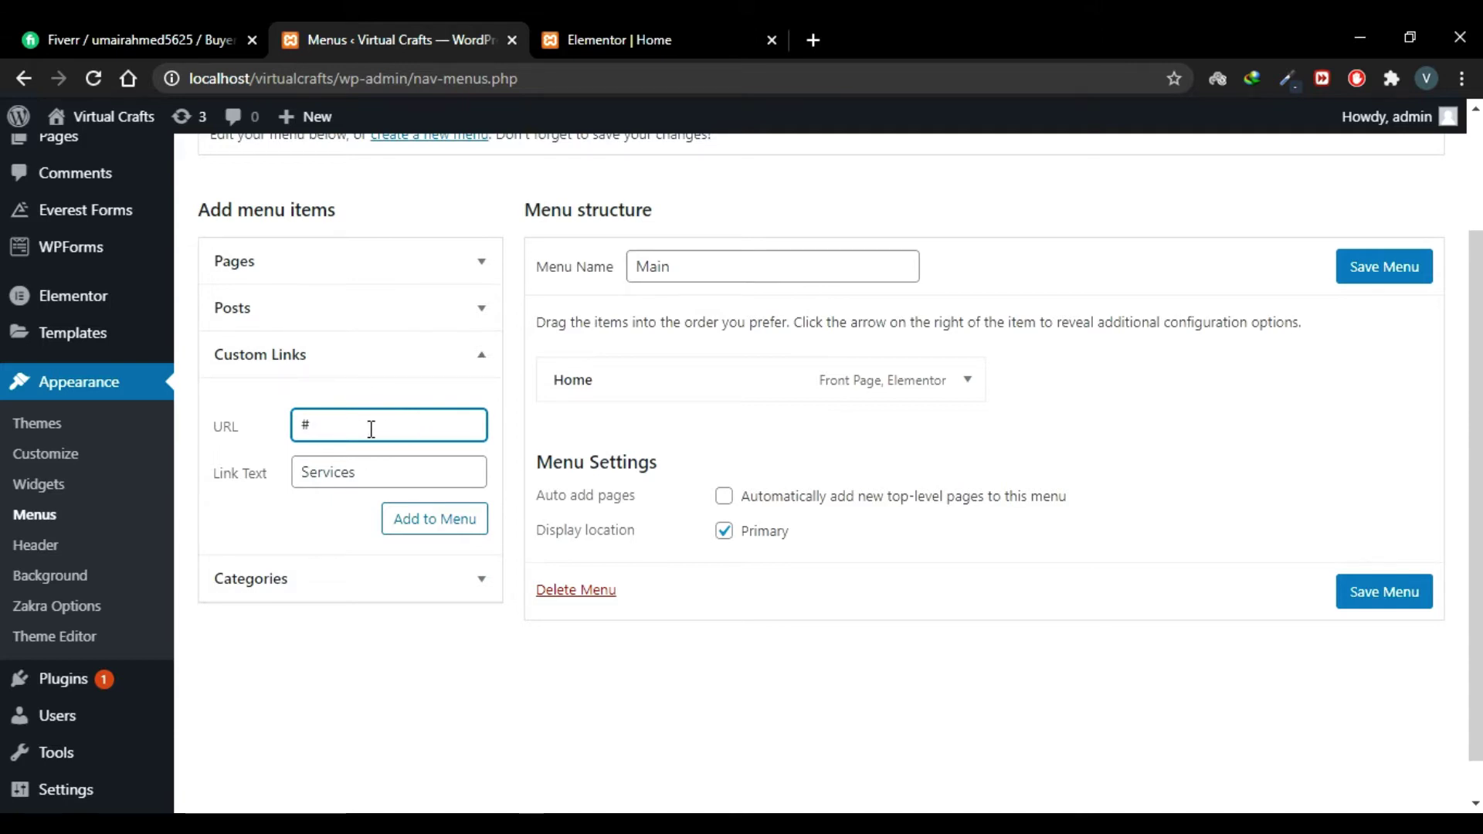
{"action": "left_click", "coordinate": [647, 31]}
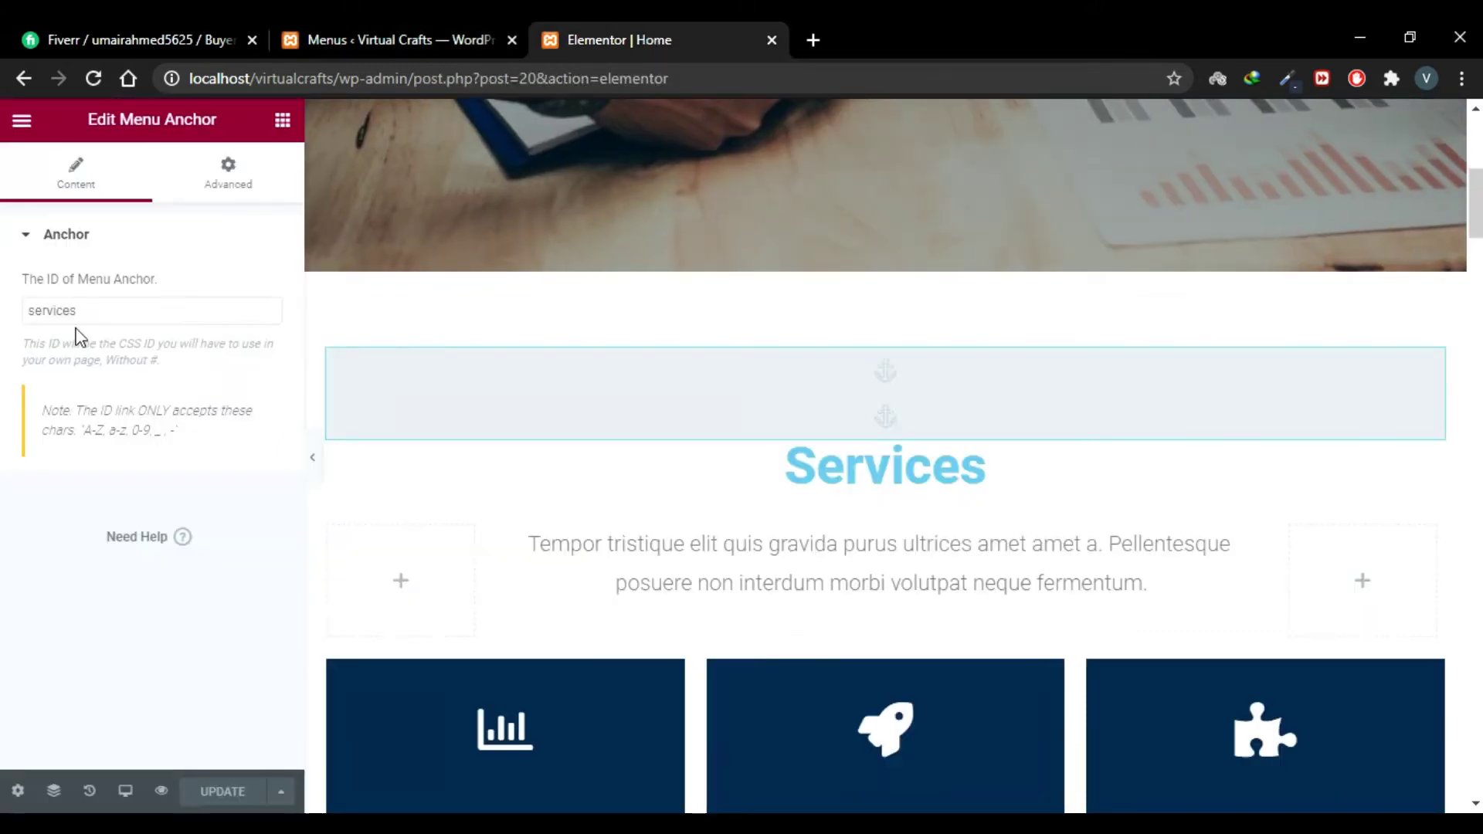
{"action": "left_click_drag", "start_coordinate": [77, 311], "coordinate": [24, 312]}
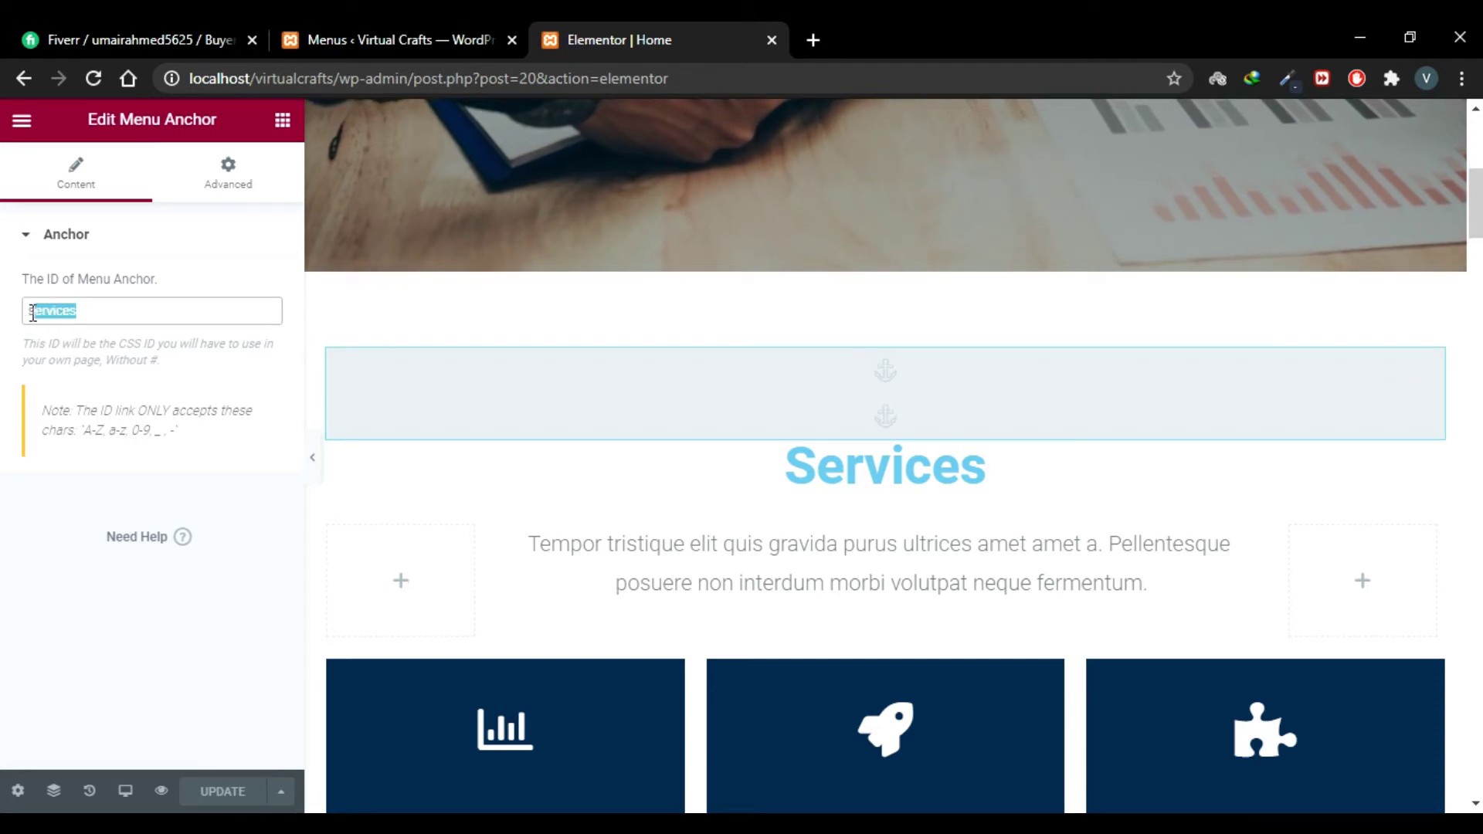
{"action": "left_click", "coordinate": [402, 26]}
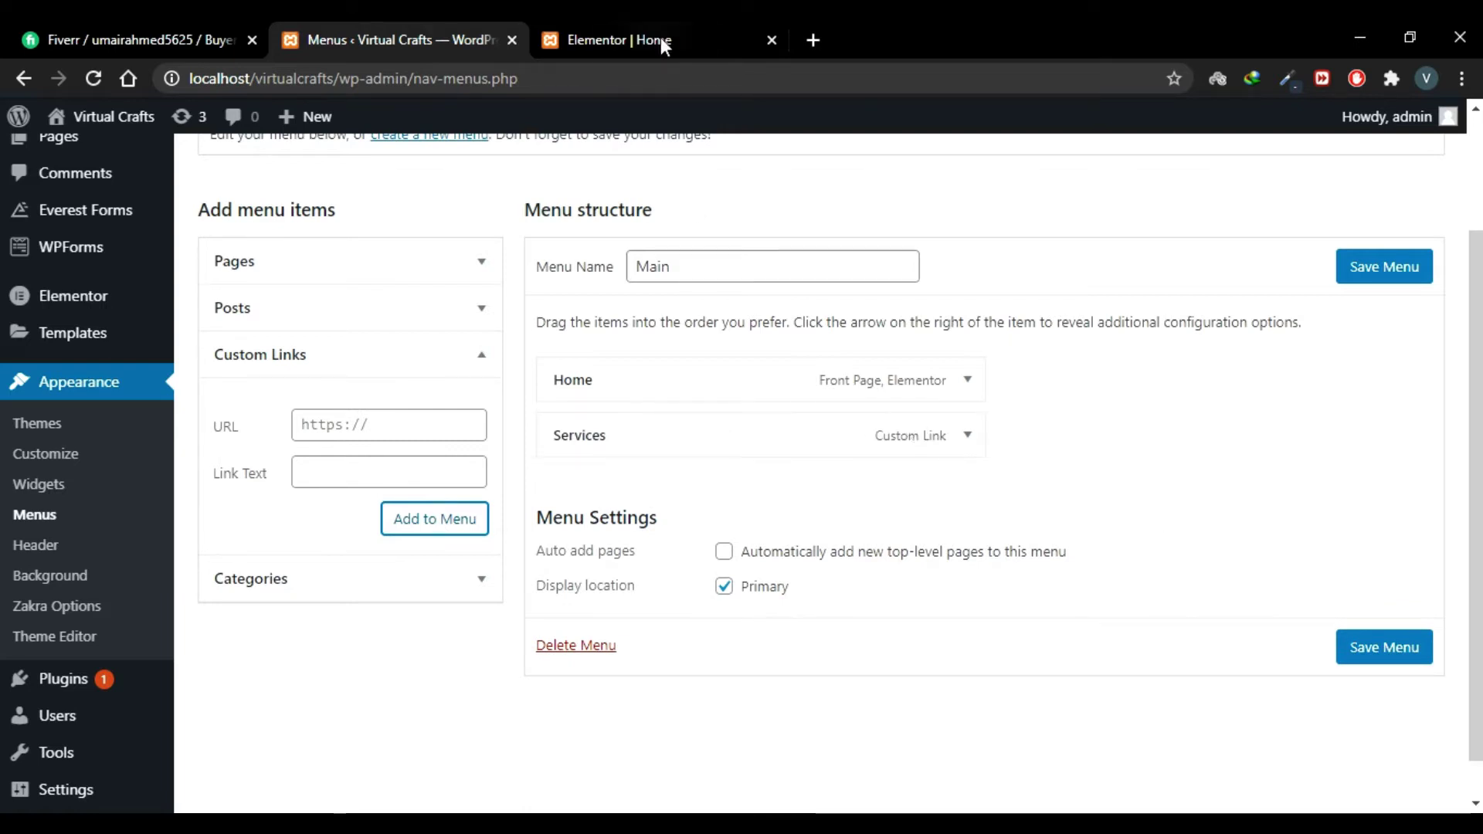
Step: In the Elementor page, place a Menu Anchor widget directly above the Amazing Pricing Plan heading and set its ID to "pricing"
{"action": "left_click", "coordinate": [637, 44]}
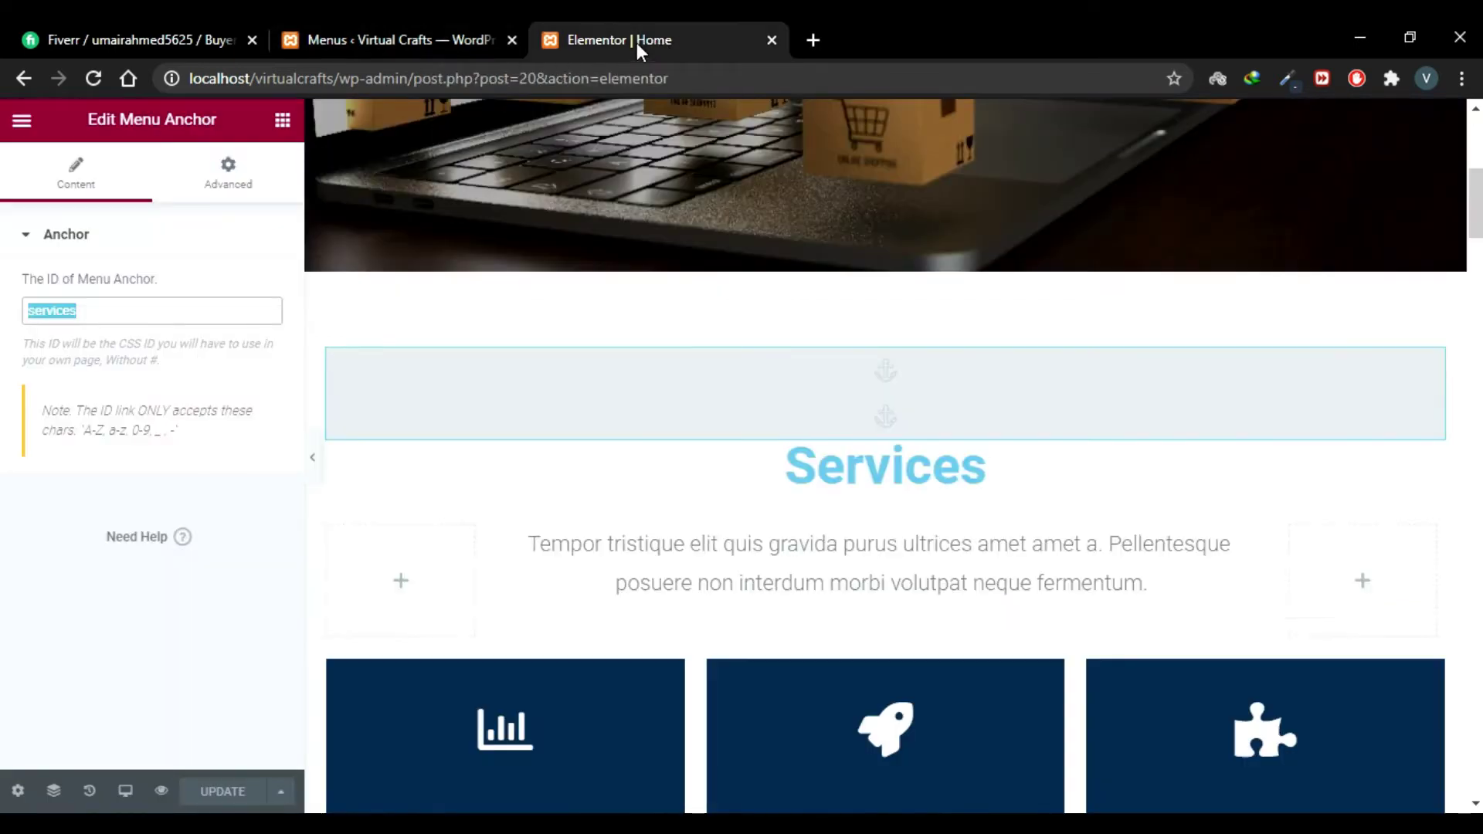
{"action": "scroll", "coordinate": [317, 585], "scroll_direction": "down", "scroll_amount": 20}
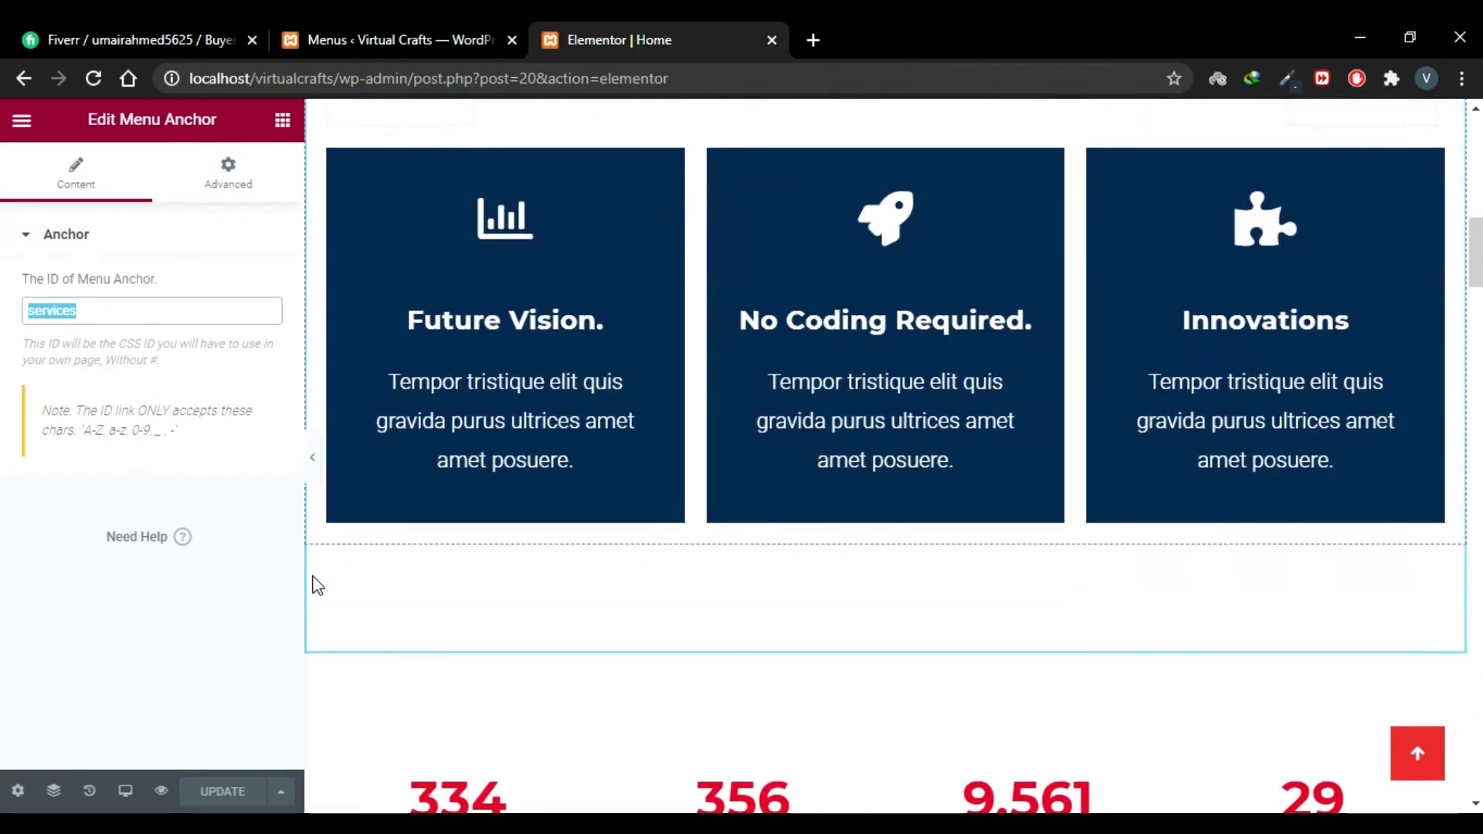
{"action": "scroll", "coordinate": [317, 585], "scroll_direction": "down", "scroll_amount": 1}
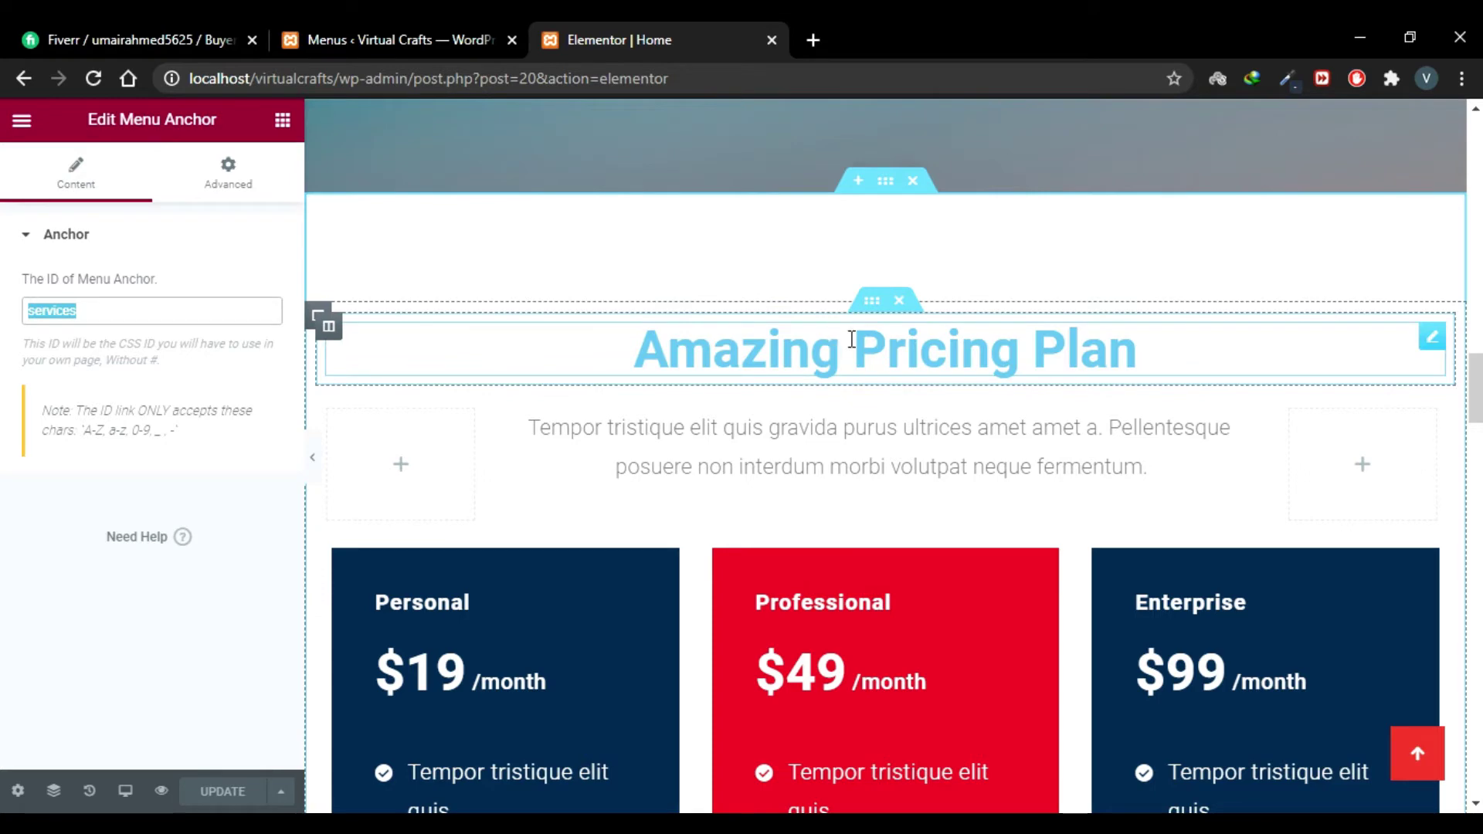
{"action": "left_click", "coordinate": [286, 154]}
{"action": "left_click", "coordinate": [282, 119]}
{"action": "type", "text": "anch"}
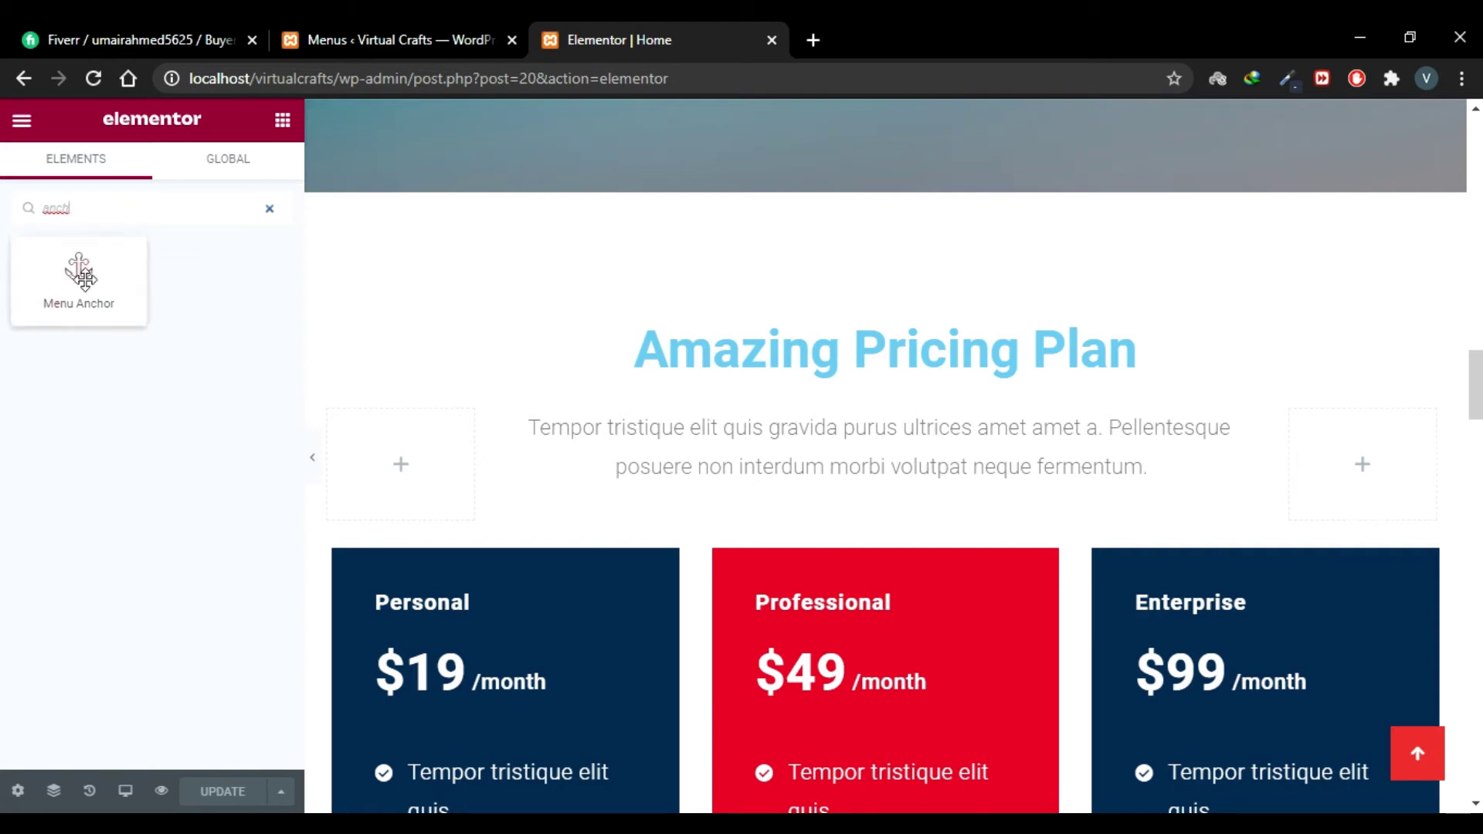
{"action": "left_click_drag", "start_coordinate": [79, 271], "coordinate": [861, 326]}
{"action": "left_click", "coordinate": [223, 320]}
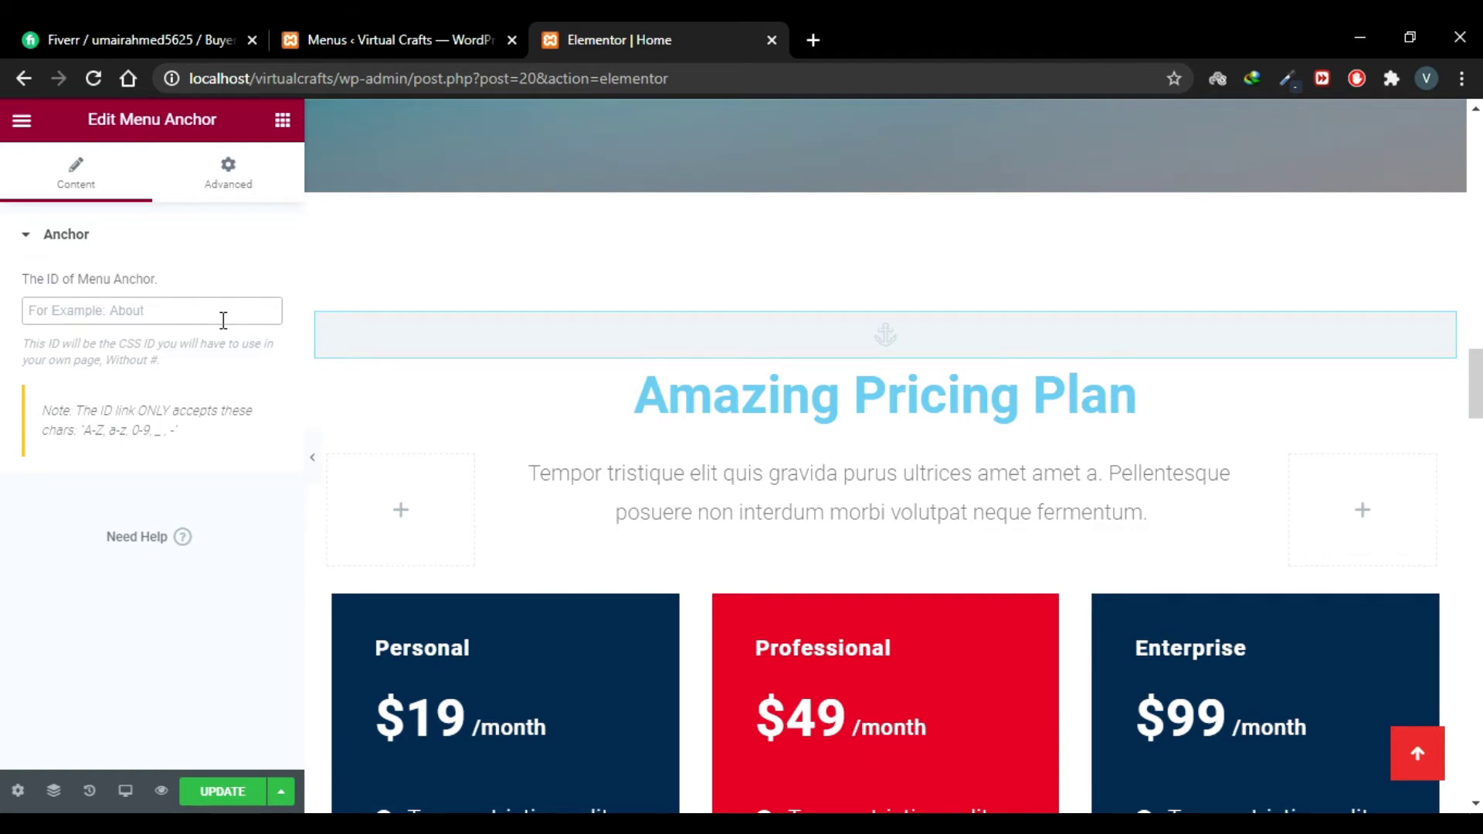
{"action": "type", "text": "pricing"}
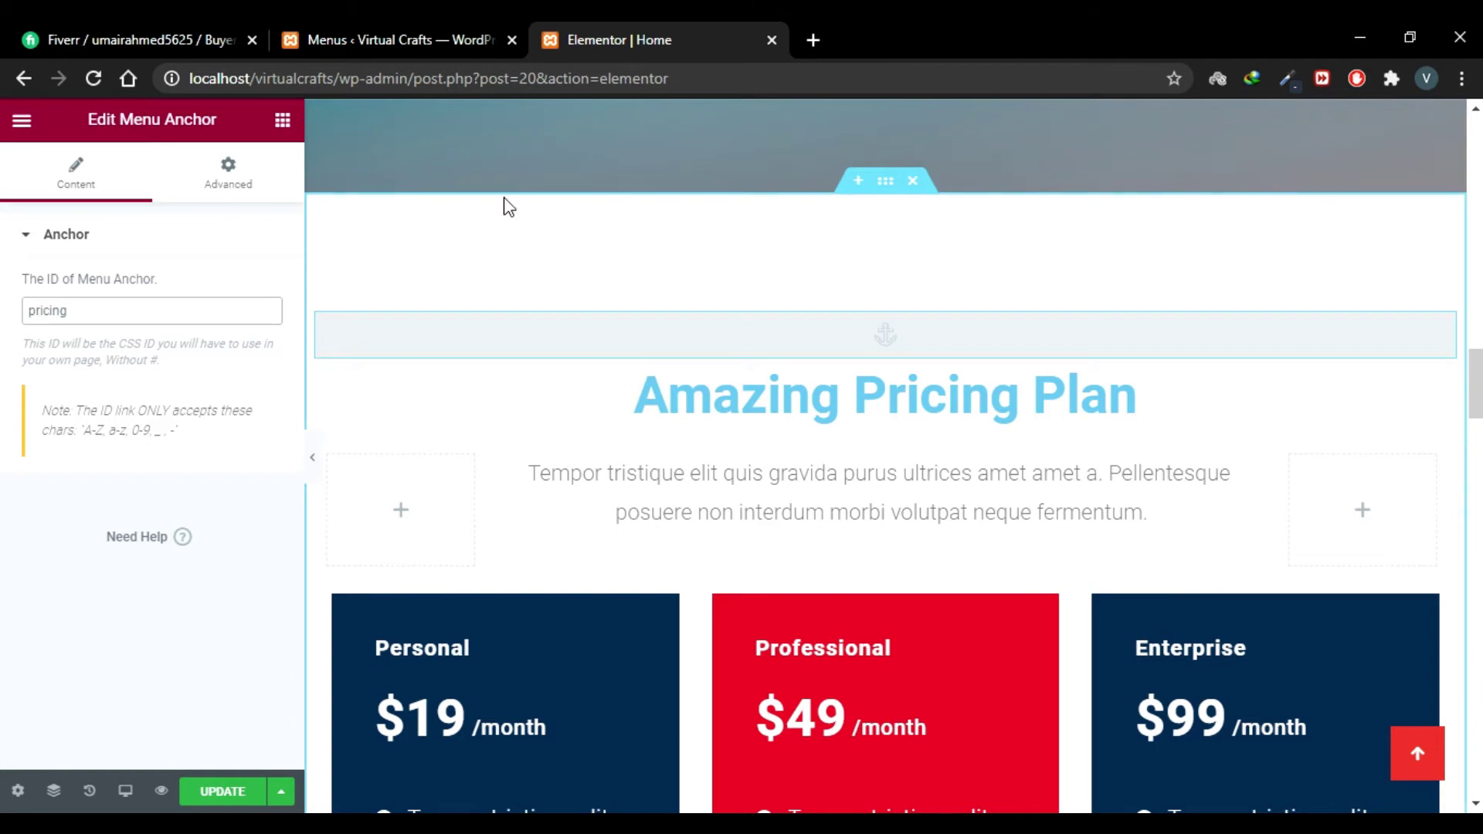
Step: Add a custom link with the text "Pricing" and the URL "#pricing" to the Main menu in WordPress
{"action": "left_click", "coordinate": [437, 32]}
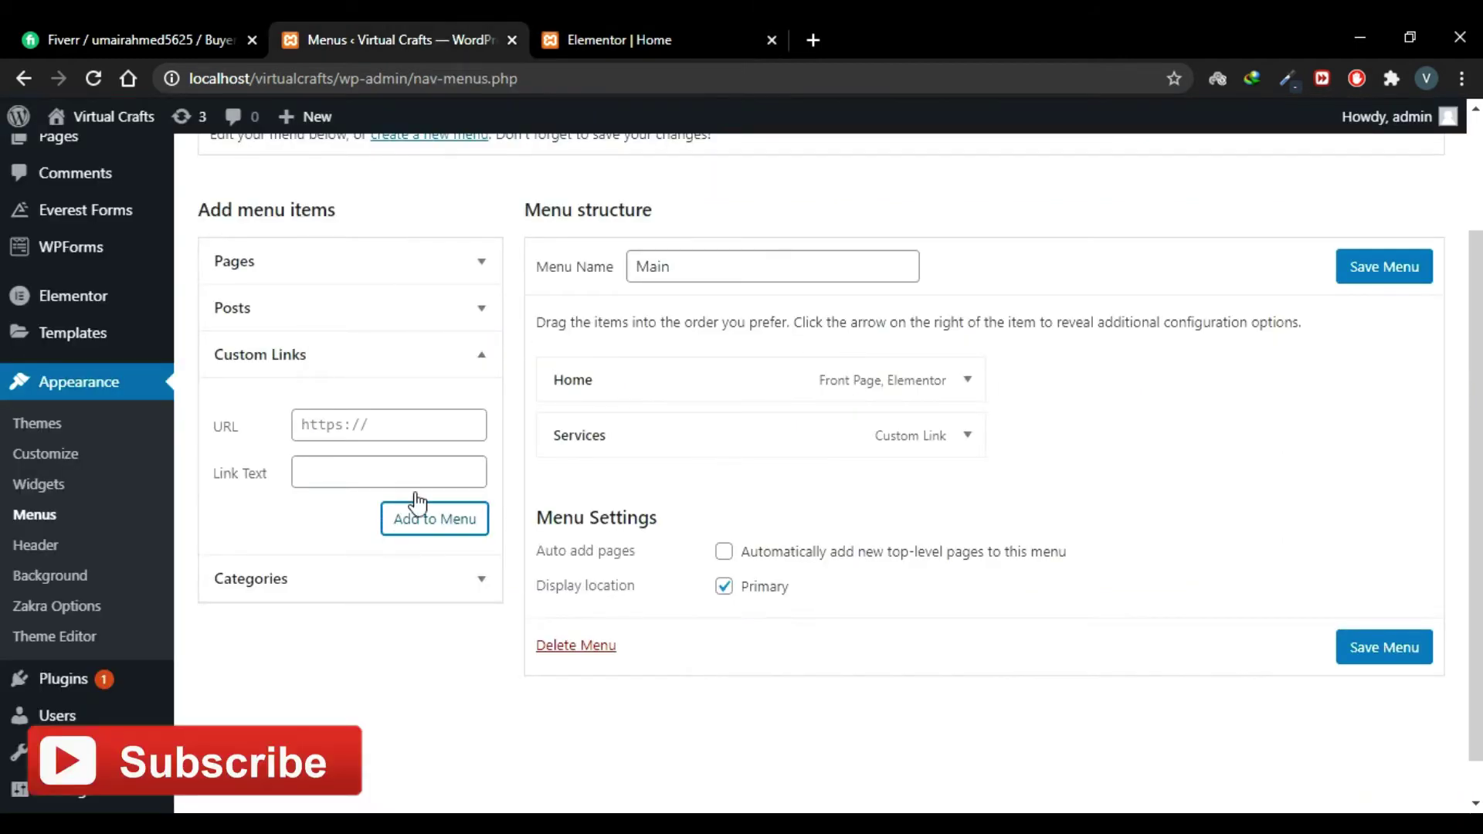
{"action": "left_click", "coordinate": [349, 475]}
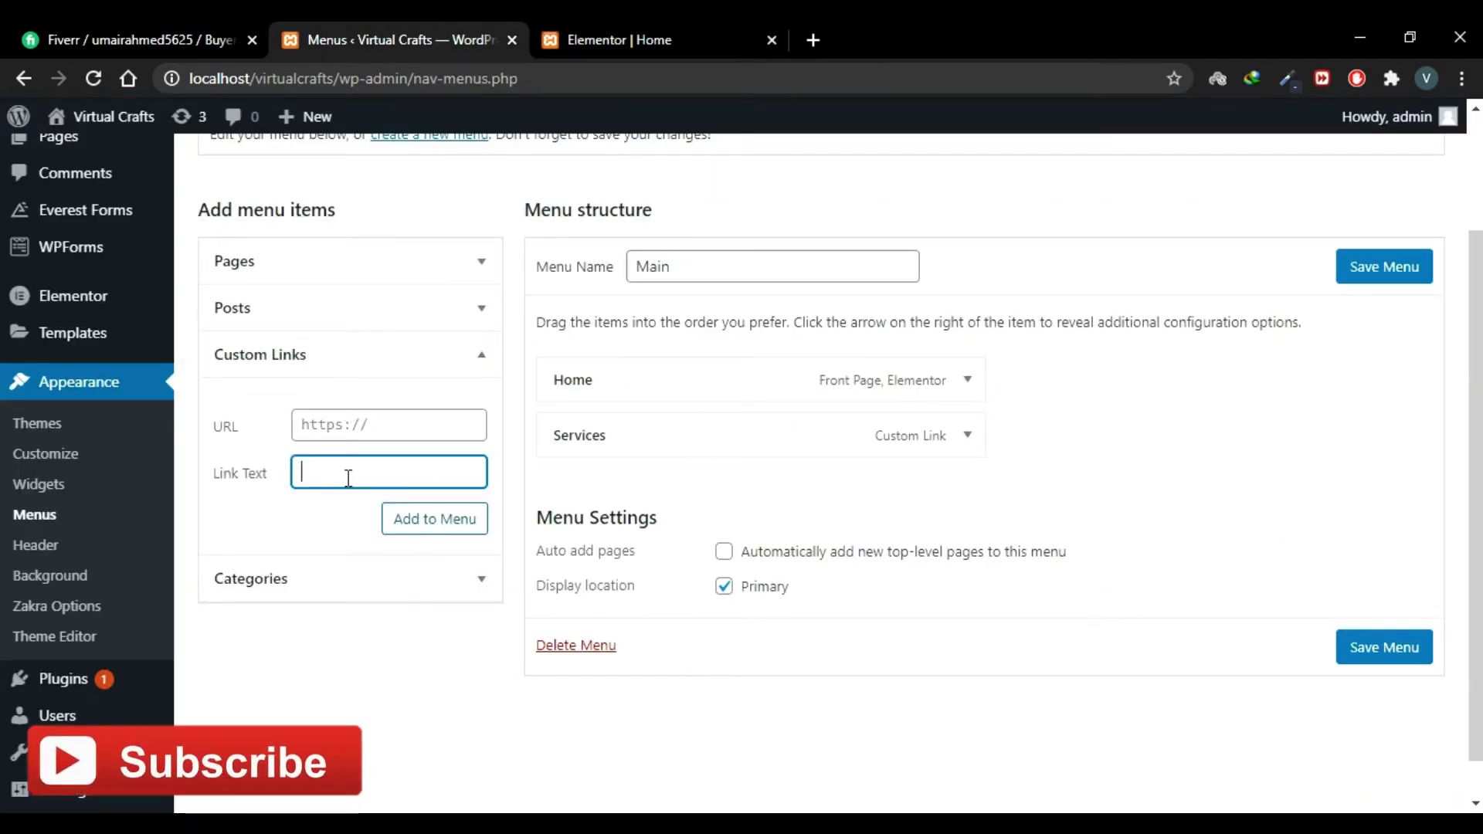
{"action": "type", "text": "Pricing"}
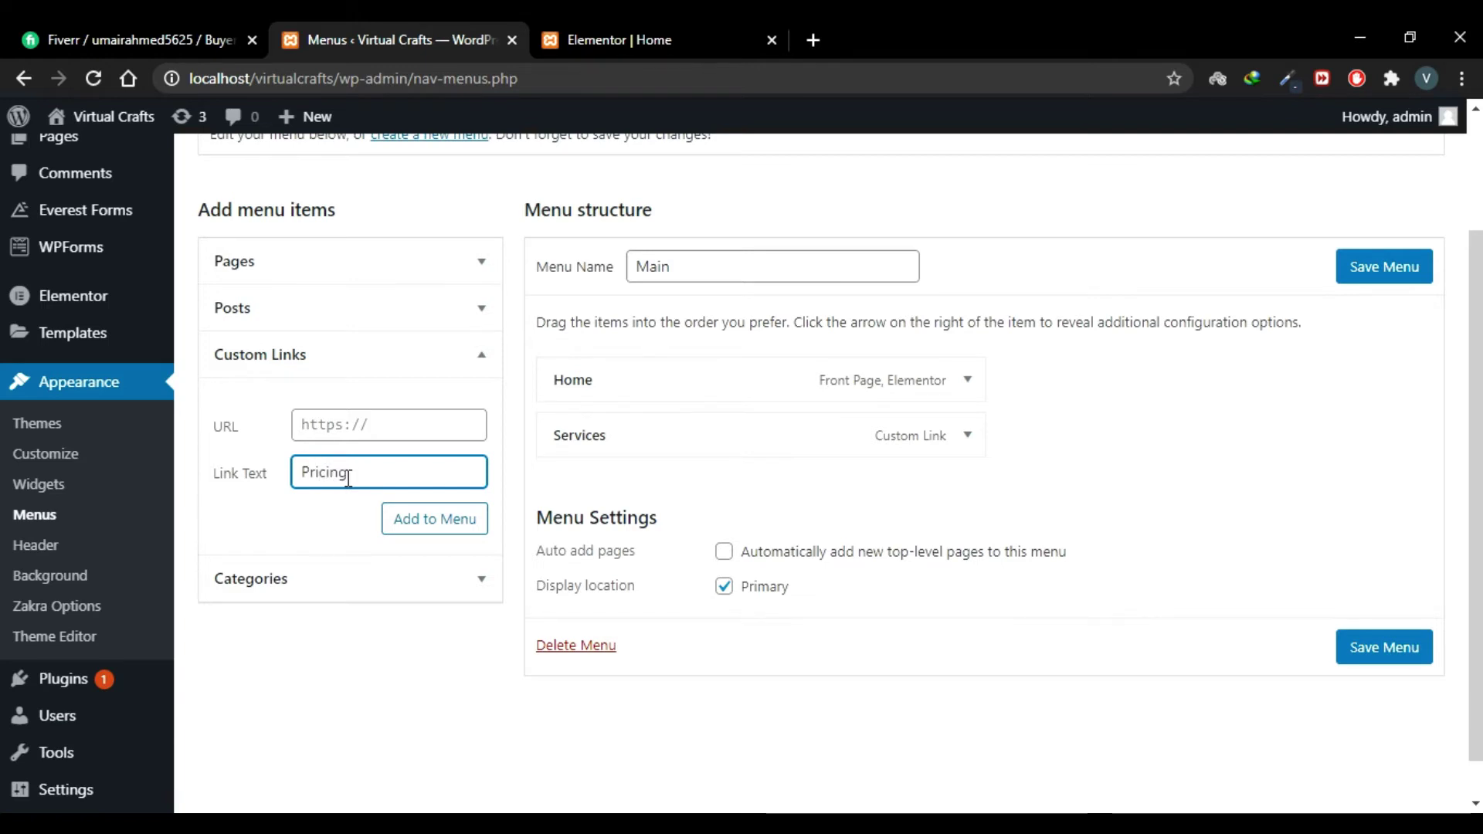
{"action": "left_click", "coordinate": [357, 516]}
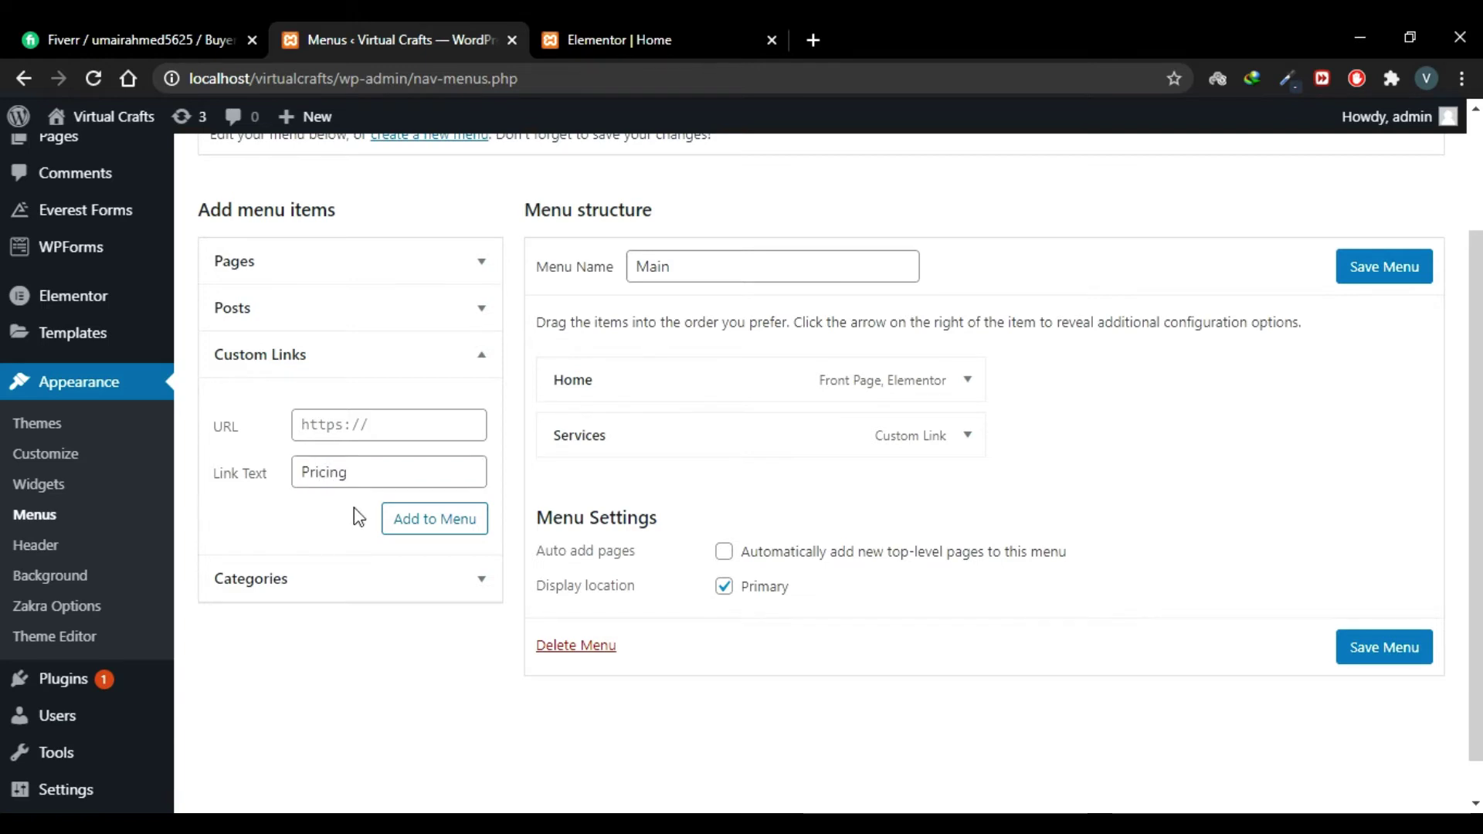
{"action": "left_click", "coordinate": [398, 425]}
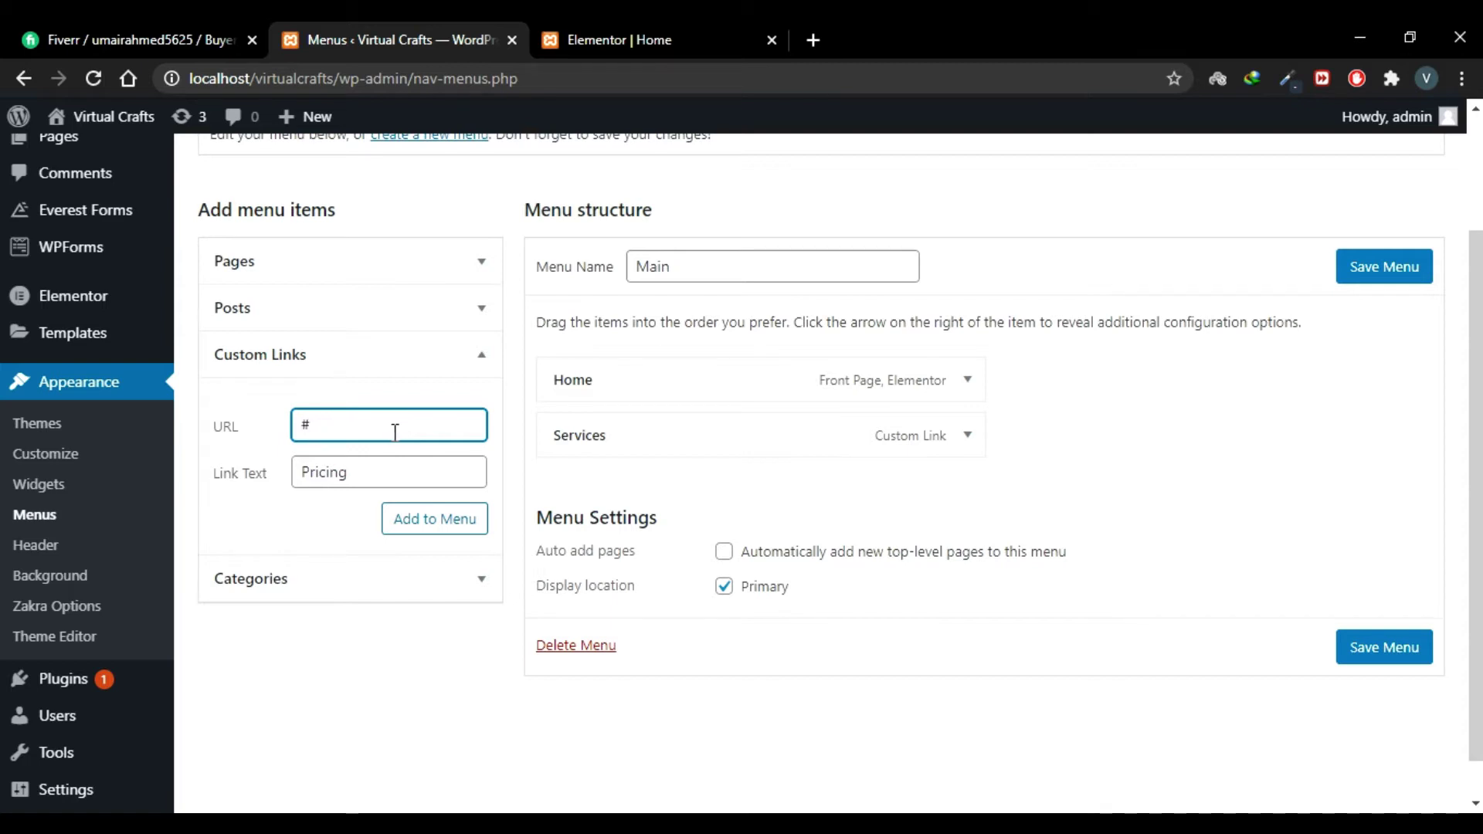
{"action": "left_click", "coordinate": [666, 28]}
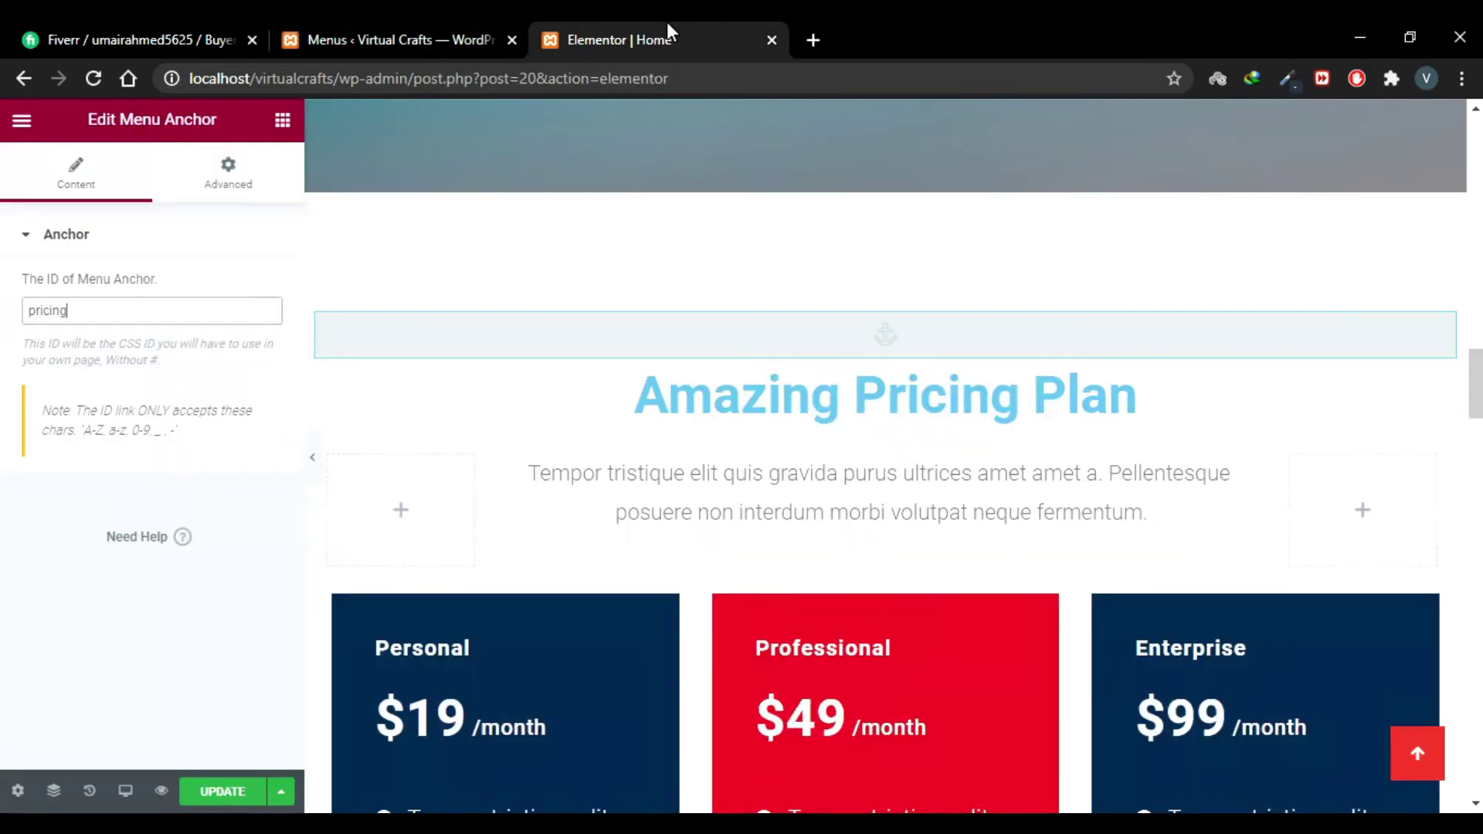
{"action": "left_click_drag", "start_coordinate": [64, 310], "coordinate": [27, 310]}
{"action": "left_click", "coordinate": [369, 23]}
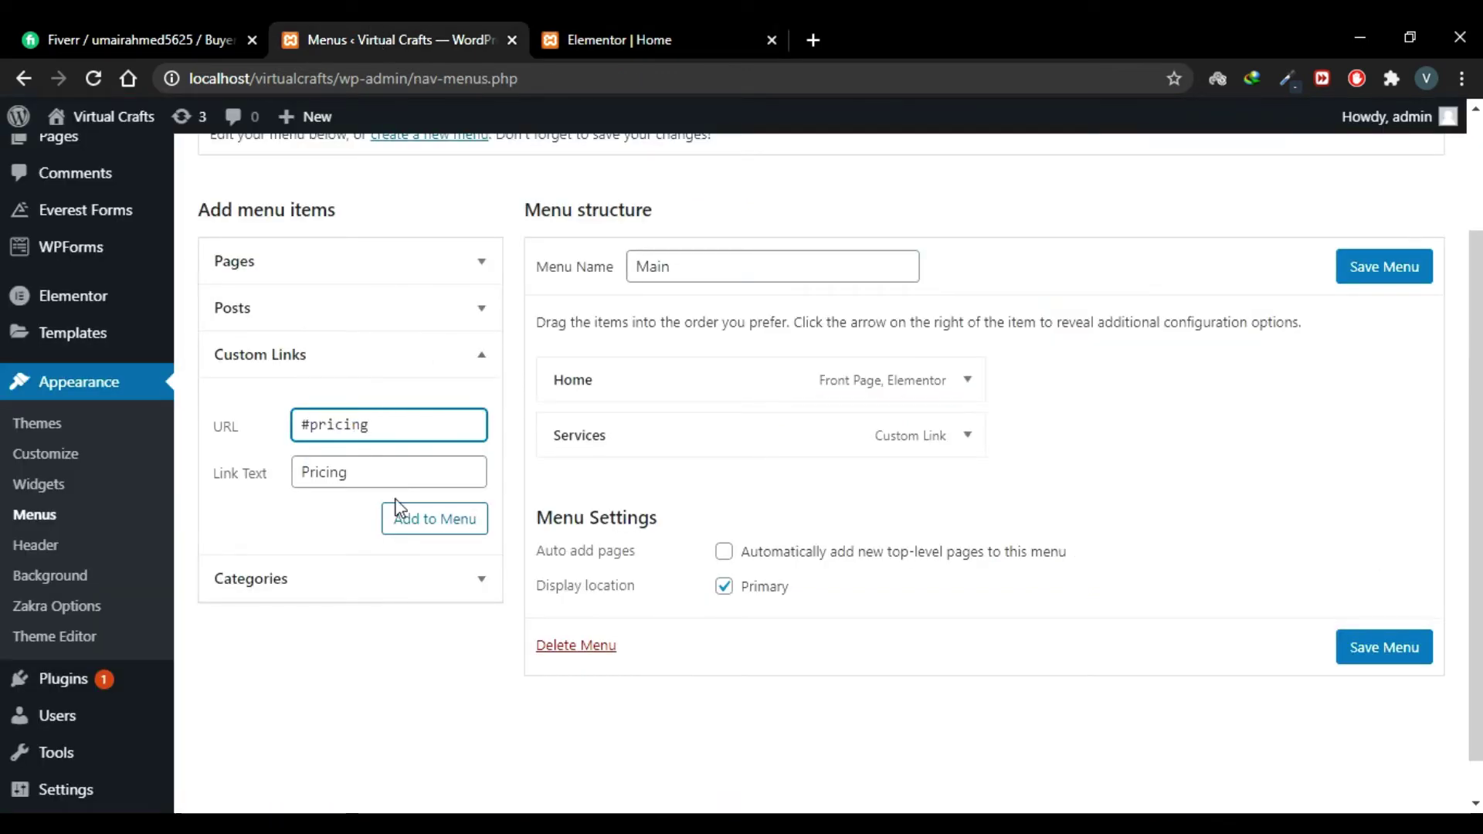
{"action": "left_click", "coordinate": [437, 528]}
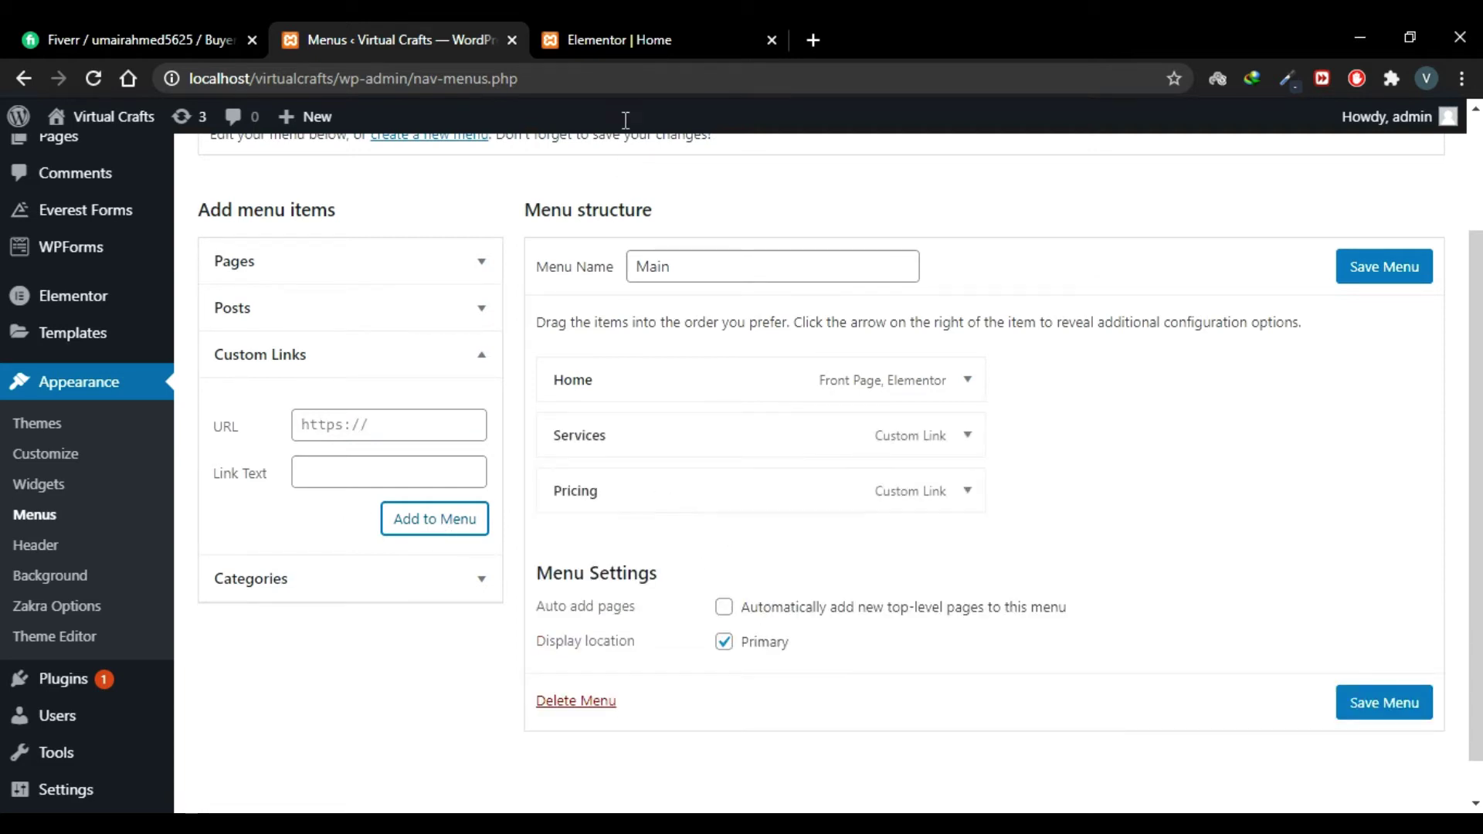
Step: In the Elementor page, place a Menu Anchor widget directly above the Our Teams heading and set its ID to "team"
{"action": "left_click", "coordinate": [657, 22]}
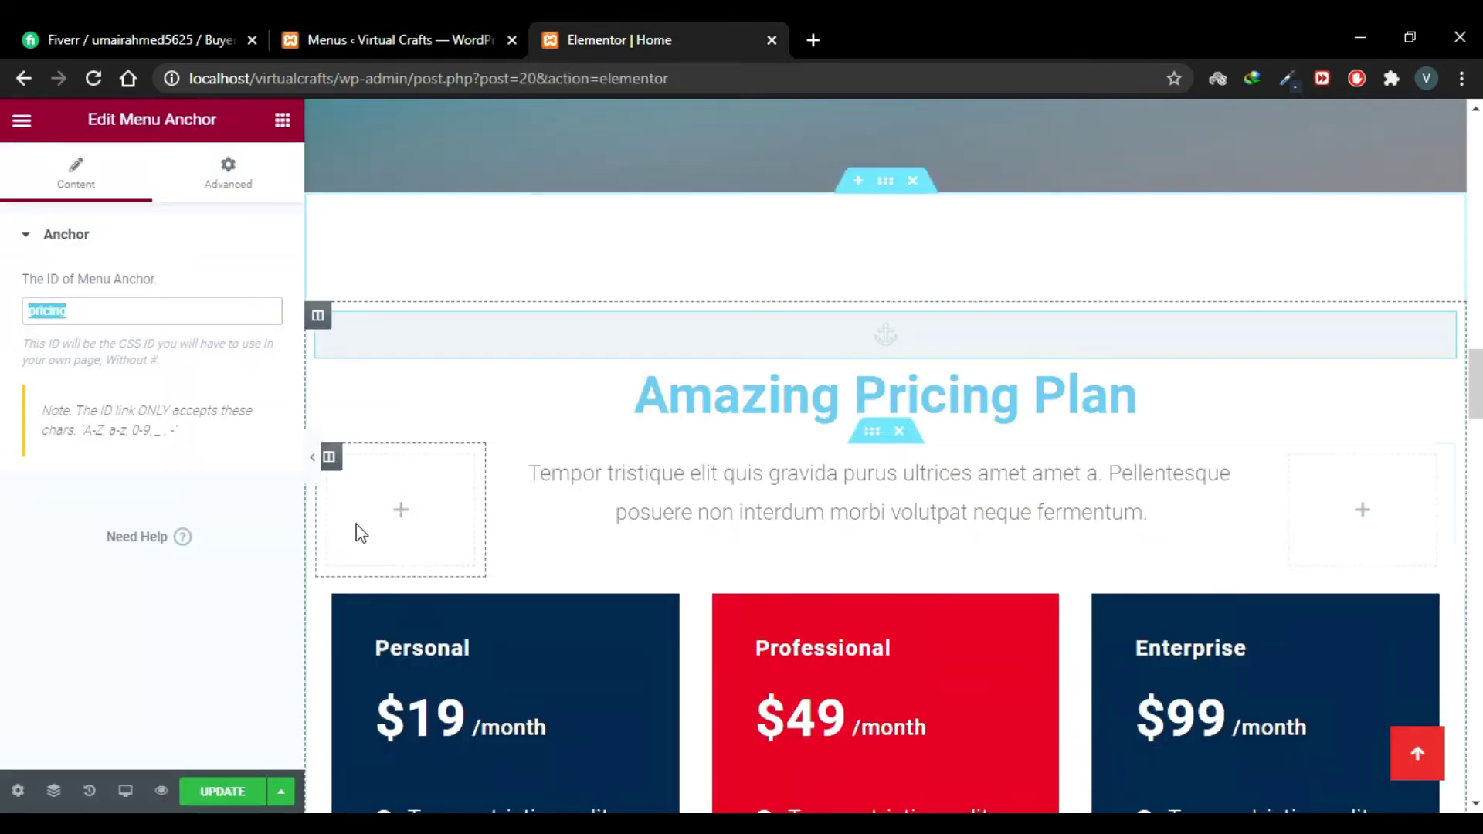
{"action": "scroll", "coordinate": [328, 601], "scroll_direction": "down", "scroll_amount": 10}
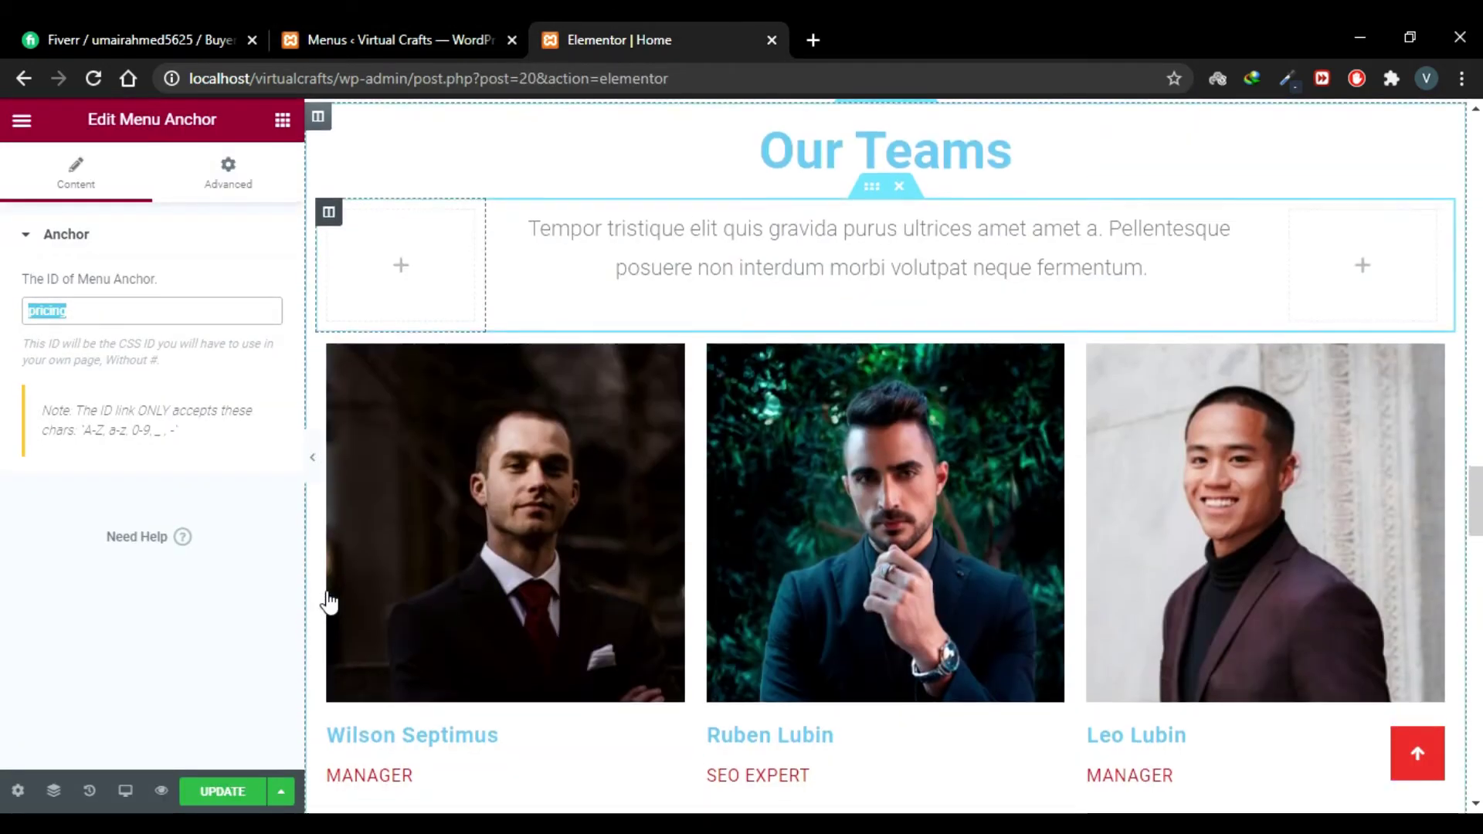
{"action": "scroll", "coordinate": [877, 364], "scroll_direction": "up", "scroll_amount": 1}
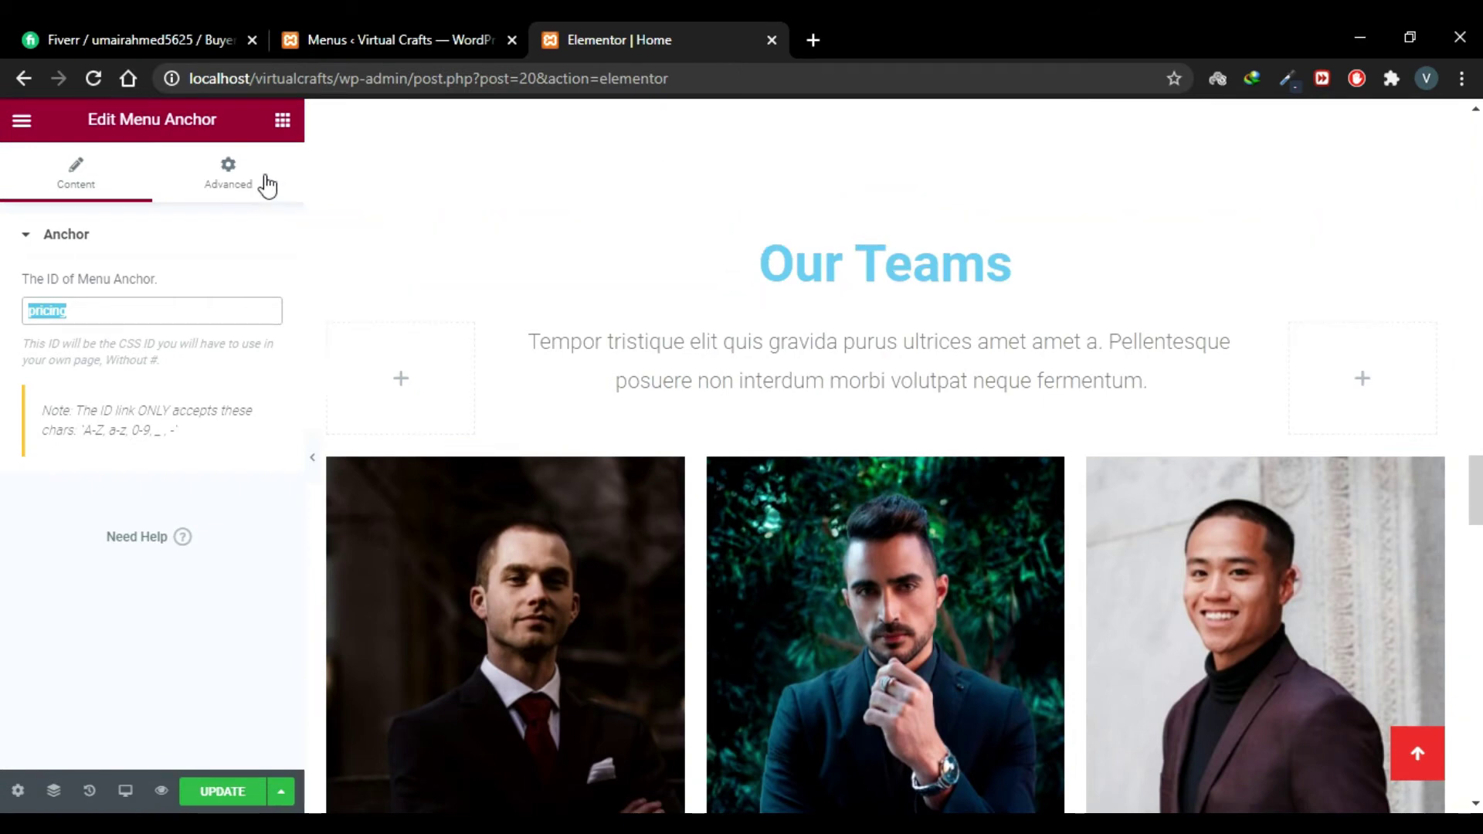
{"action": "left_click", "coordinate": [282, 120]}
{"action": "left_click", "coordinate": [96, 217]}
{"action": "type", "text": "anc"}
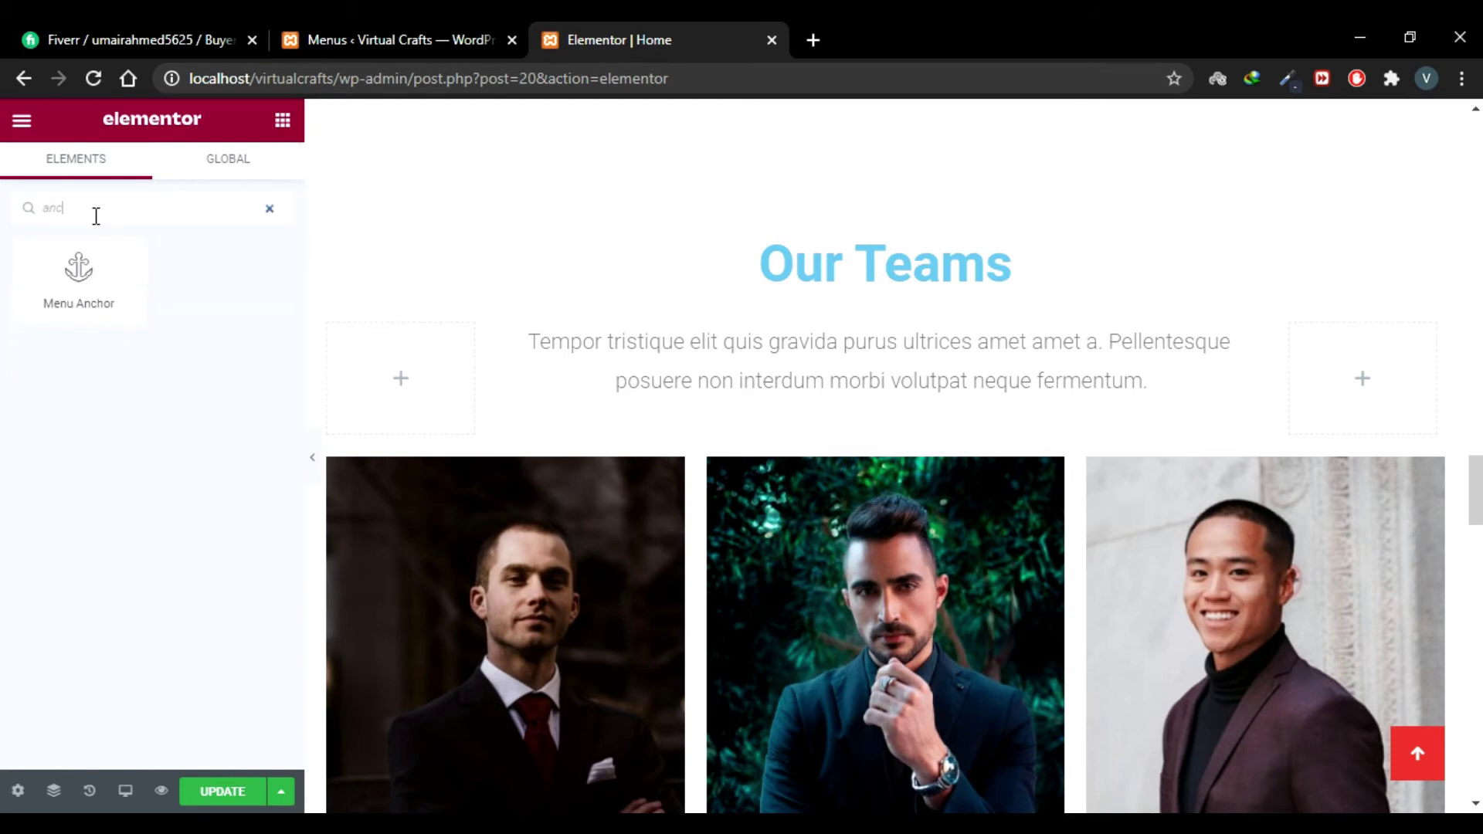
{"action": "left_click_drag", "start_coordinate": [79, 266], "coordinate": [910, 239]}
{"action": "left_click", "coordinate": [155, 305]}
{"action": "type", "text": "team"}
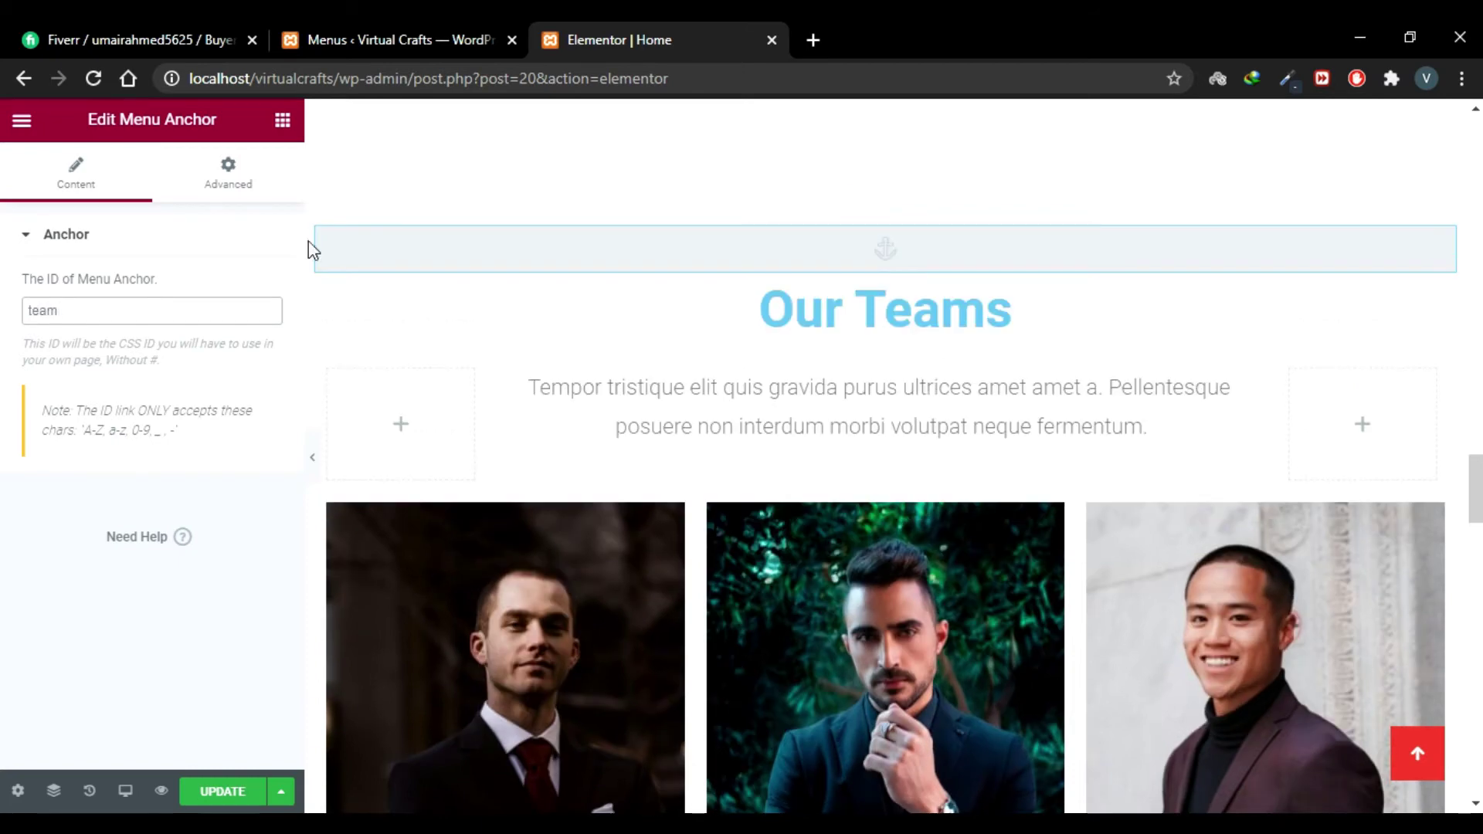
Step: Add a custom link with the text "Team" and the URL "#team" to the Main menu in WordPress
{"action": "left_click", "coordinate": [422, 39]}
{"action": "left_click", "coordinate": [341, 466]}
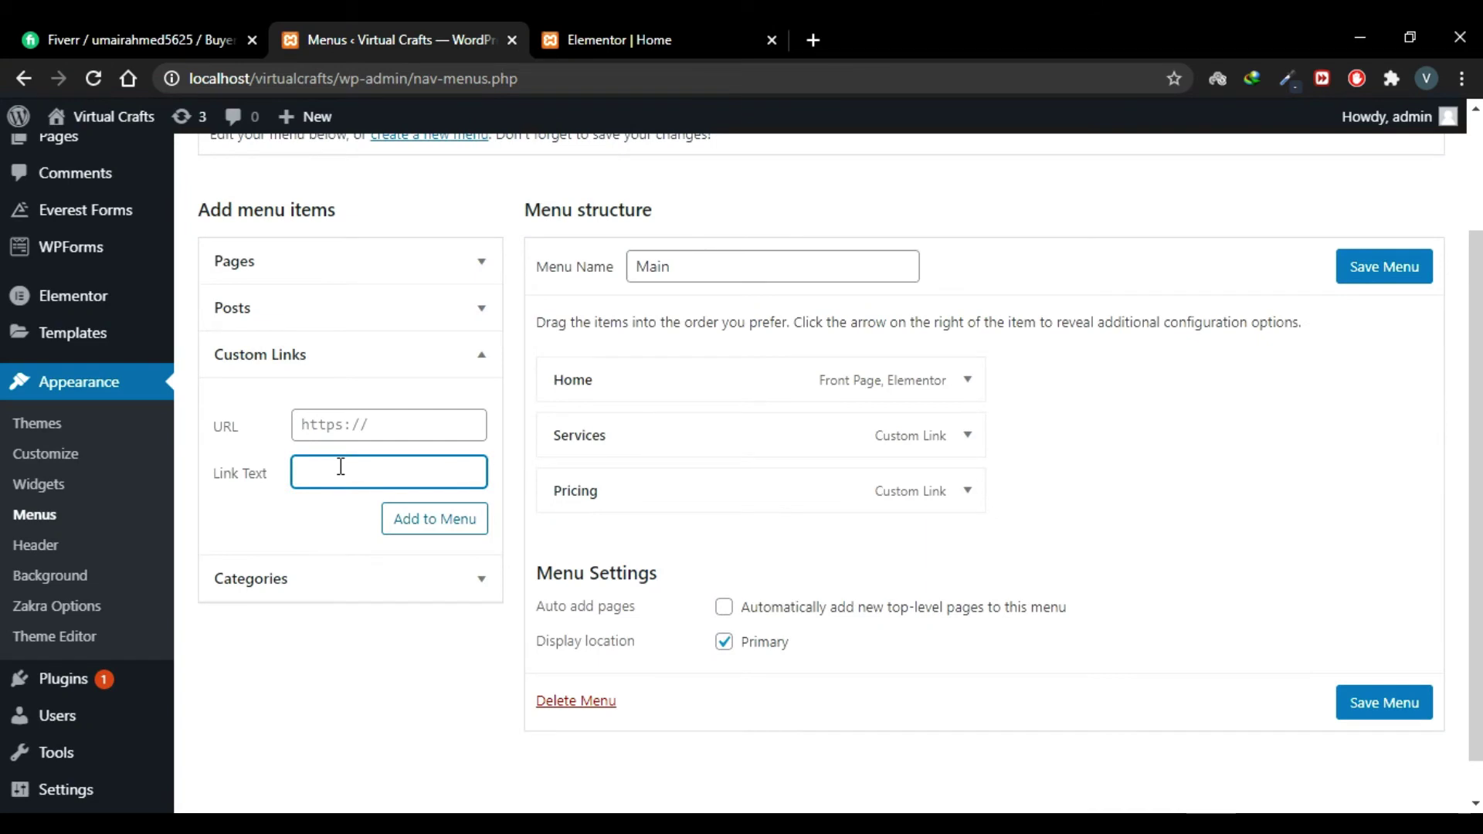
{"action": "left_click", "coordinate": [412, 413]}
{"action": "type", "text": "#team"}
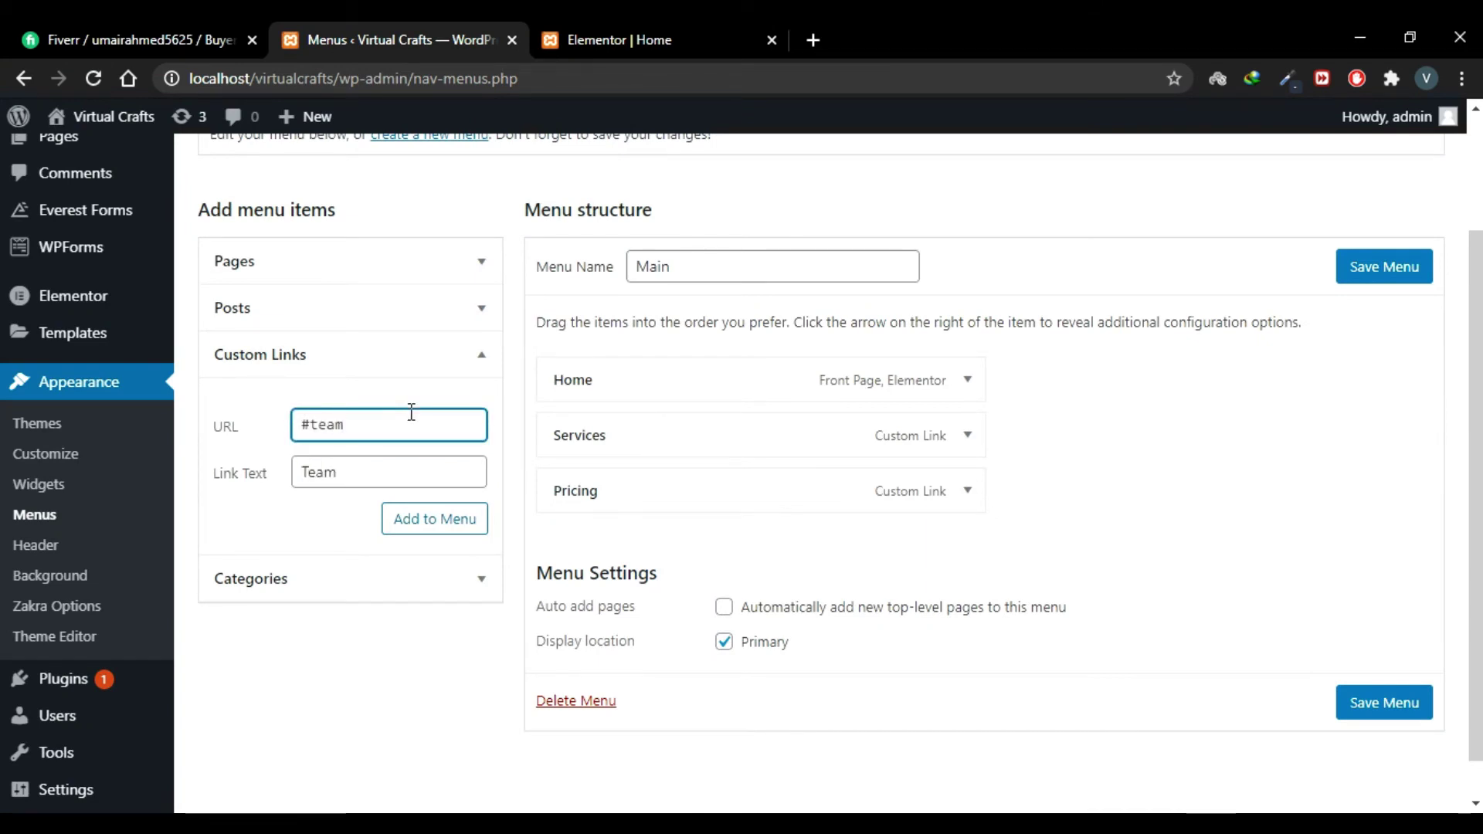
{"action": "left_click", "coordinate": [430, 530]}
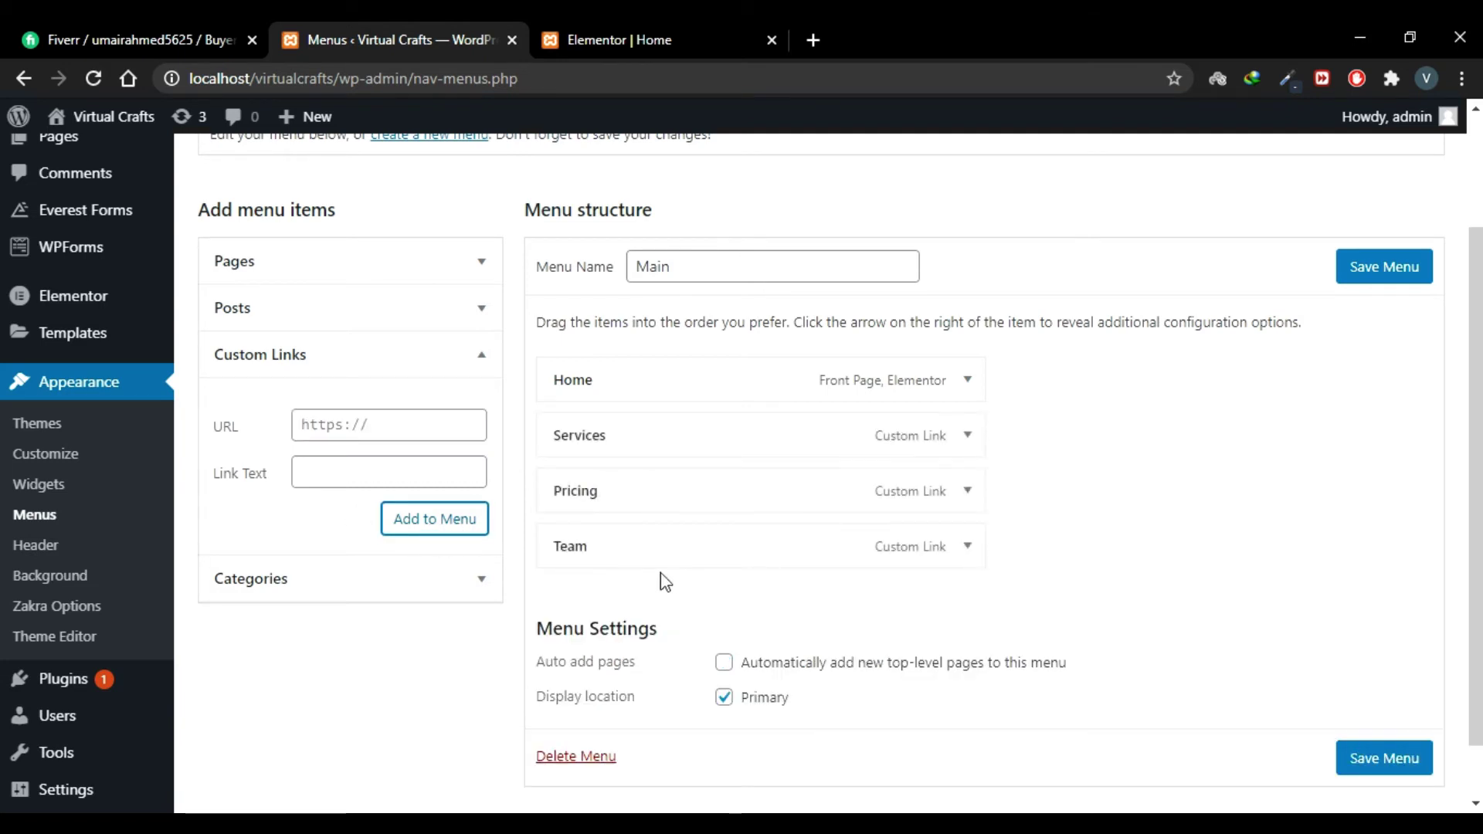
Step: In the Elementor page, place a Menu Anchor widget directly above the Contact Us heading and set its ID to "form"
{"action": "left_click", "coordinate": [660, 25]}
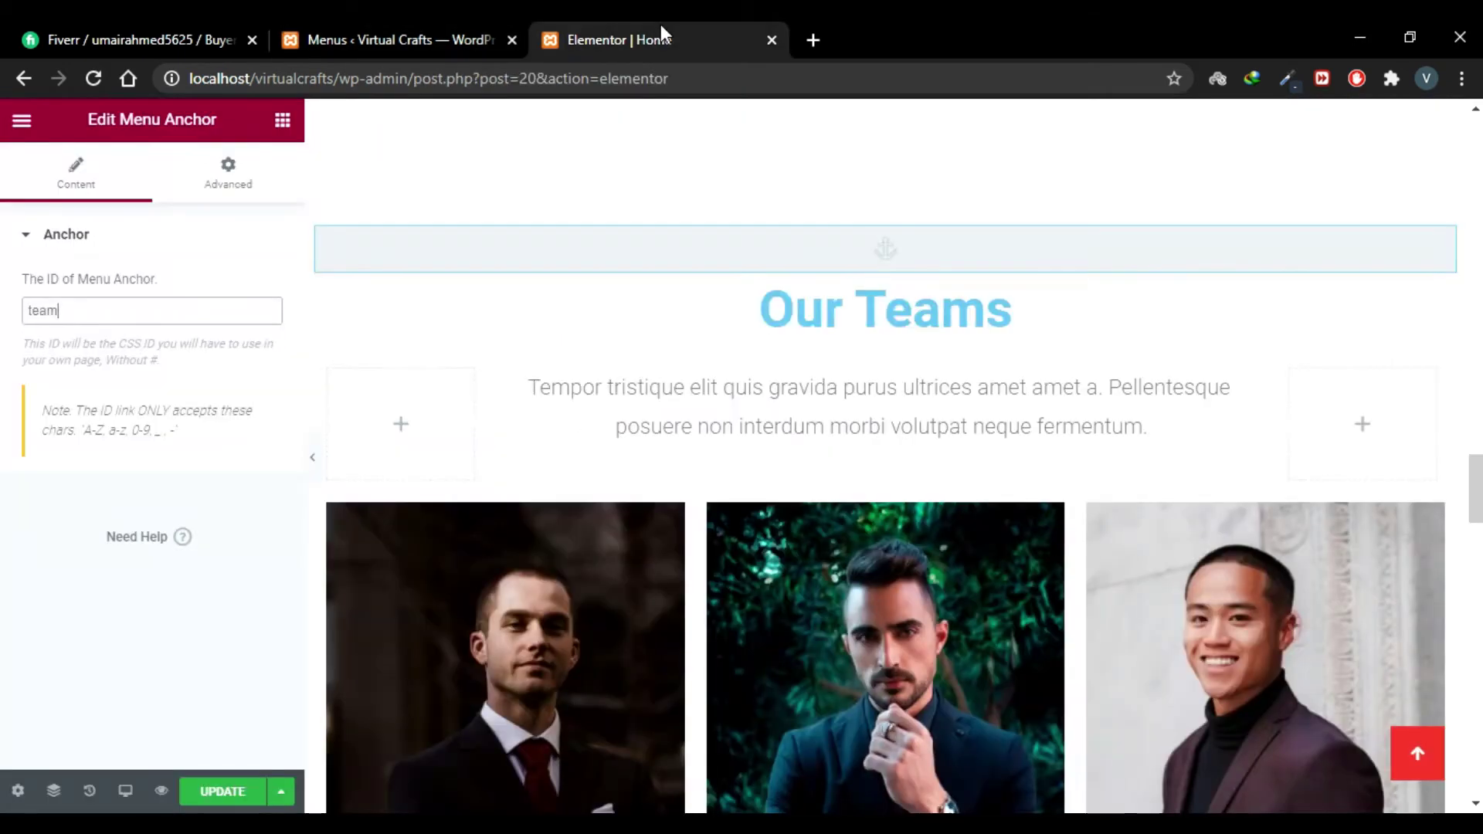
{"action": "scroll", "coordinate": [396, 409], "scroll_direction": "down", "scroll_amount": 5}
{"action": "scroll", "coordinate": [396, 409], "scroll_direction": "down", "scroll_amount": 10}
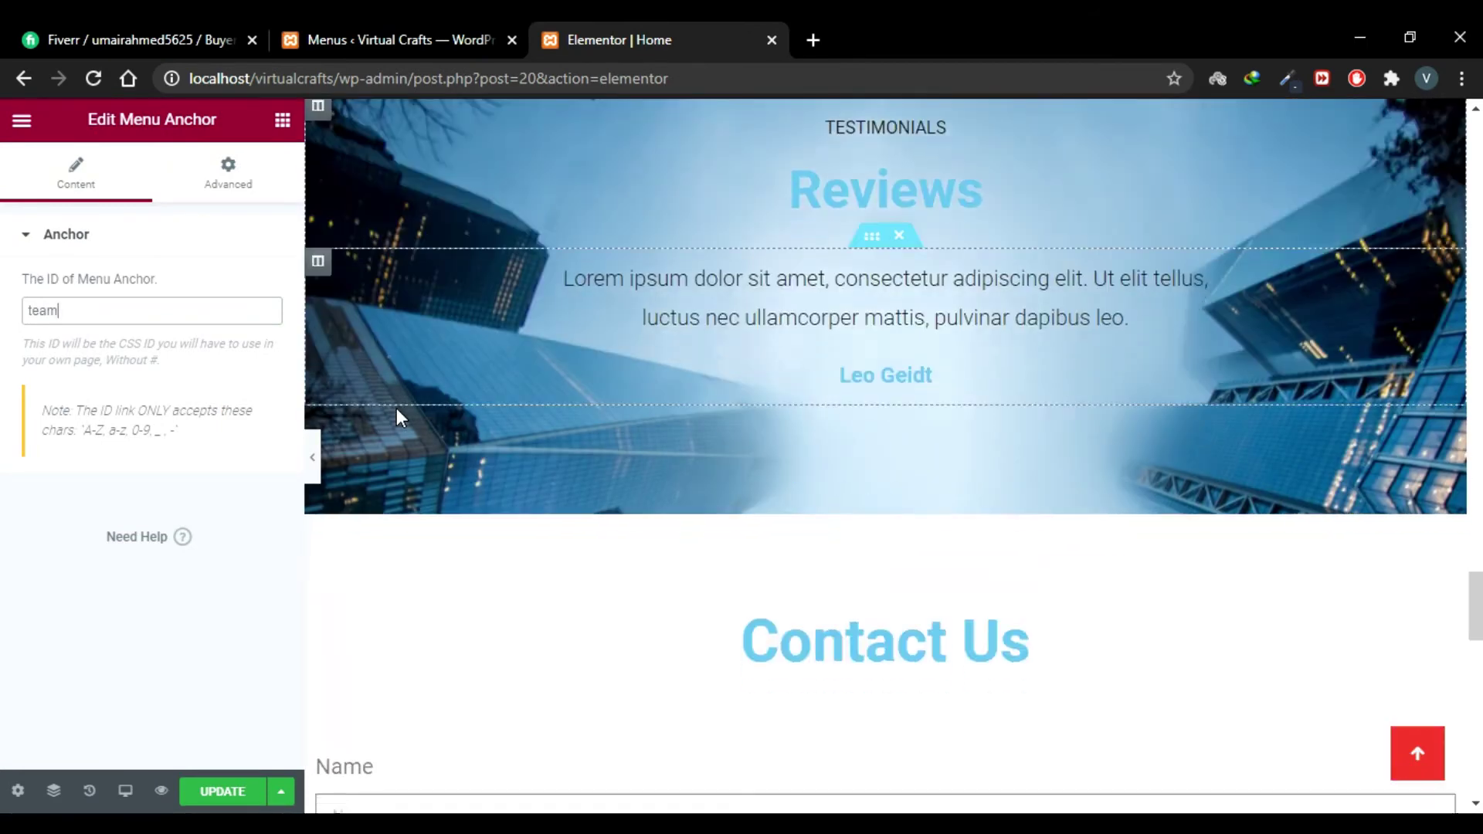
{"action": "left_click", "coordinate": [282, 121]}
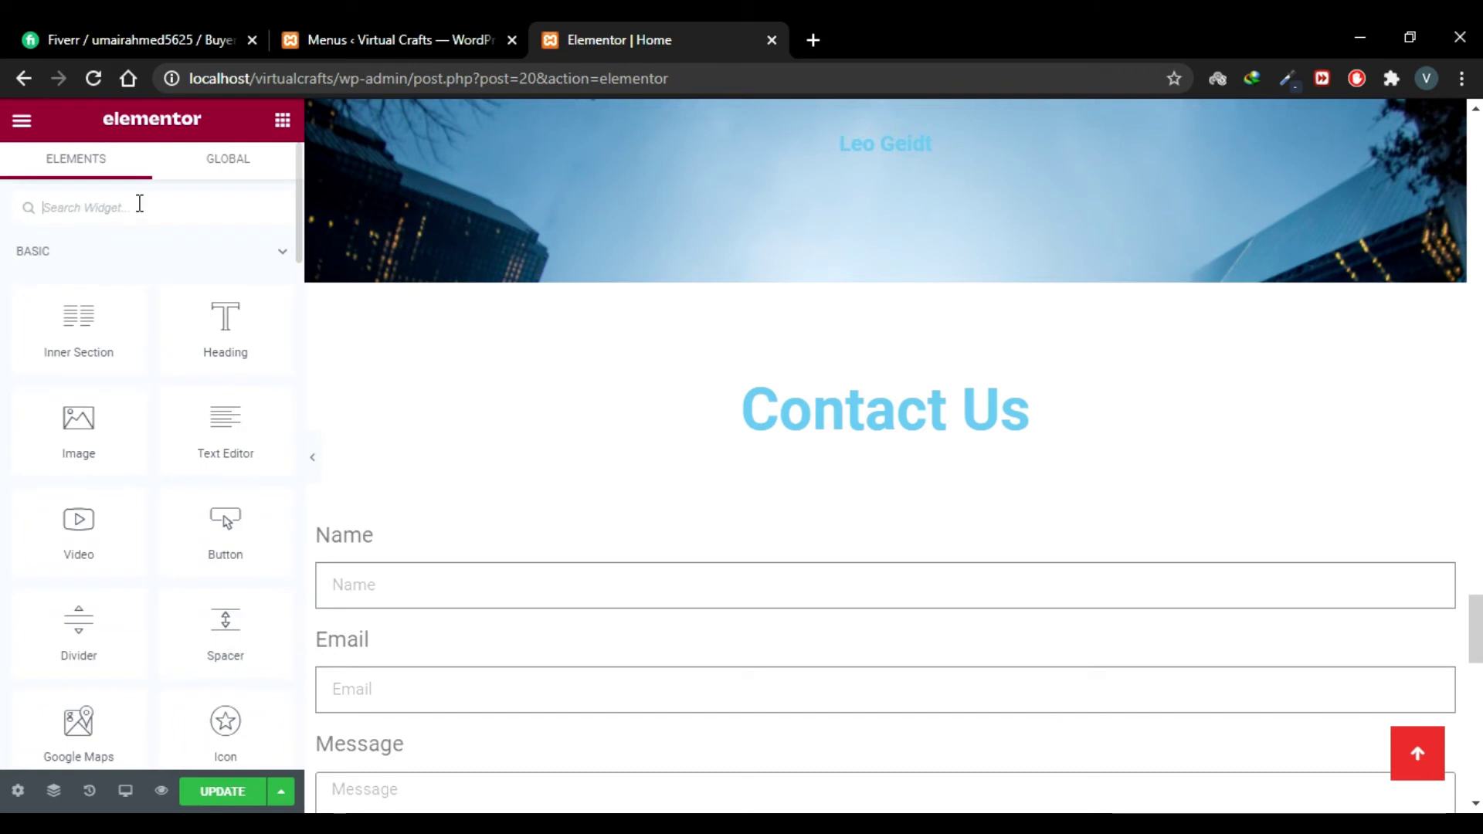
{"action": "type", "text": "anc"}
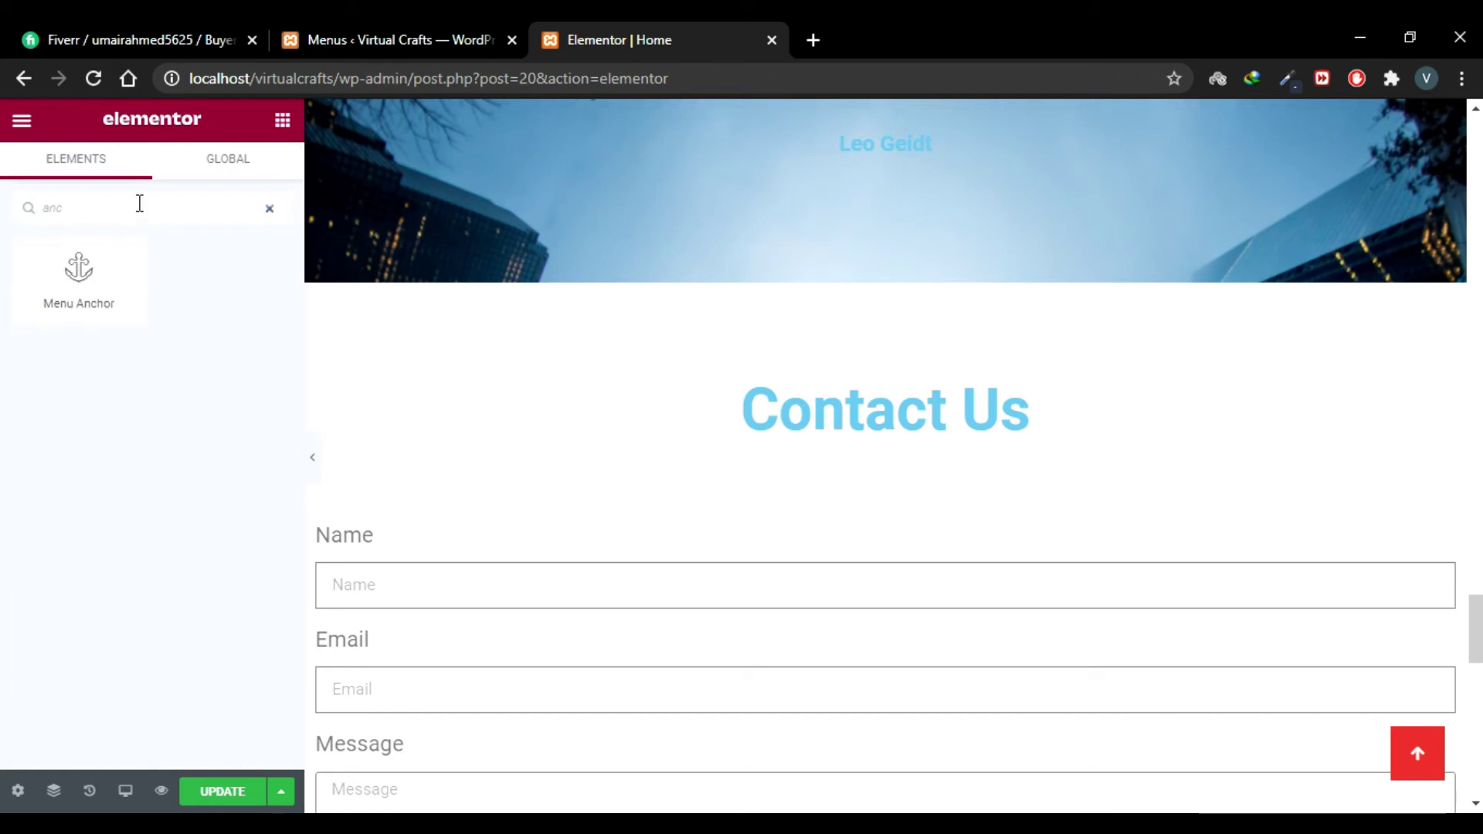
{"action": "left_click_drag", "start_coordinate": [79, 275], "coordinate": [875, 381]}
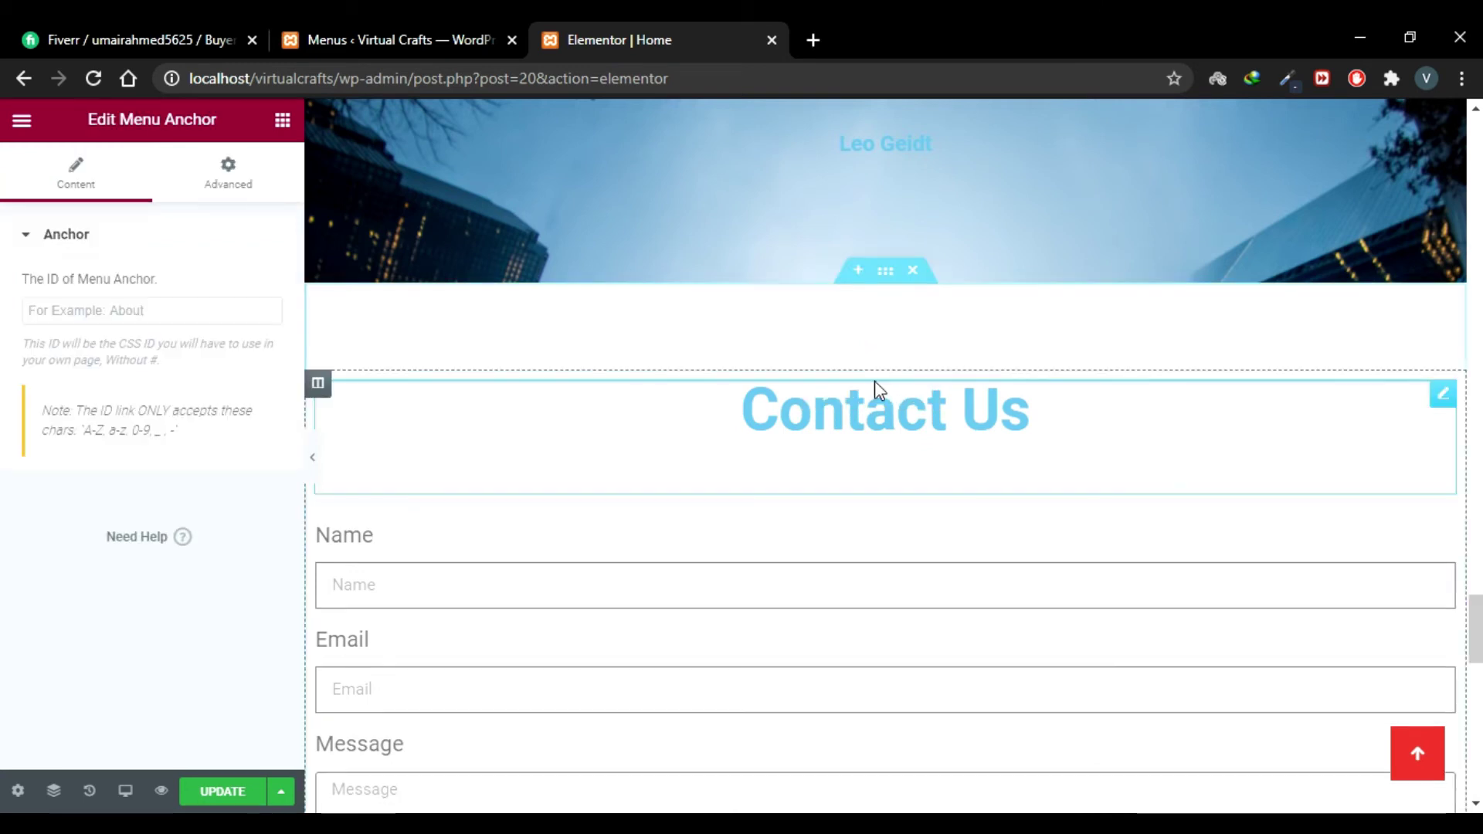
{"action": "left_click", "coordinate": [208, 315]}
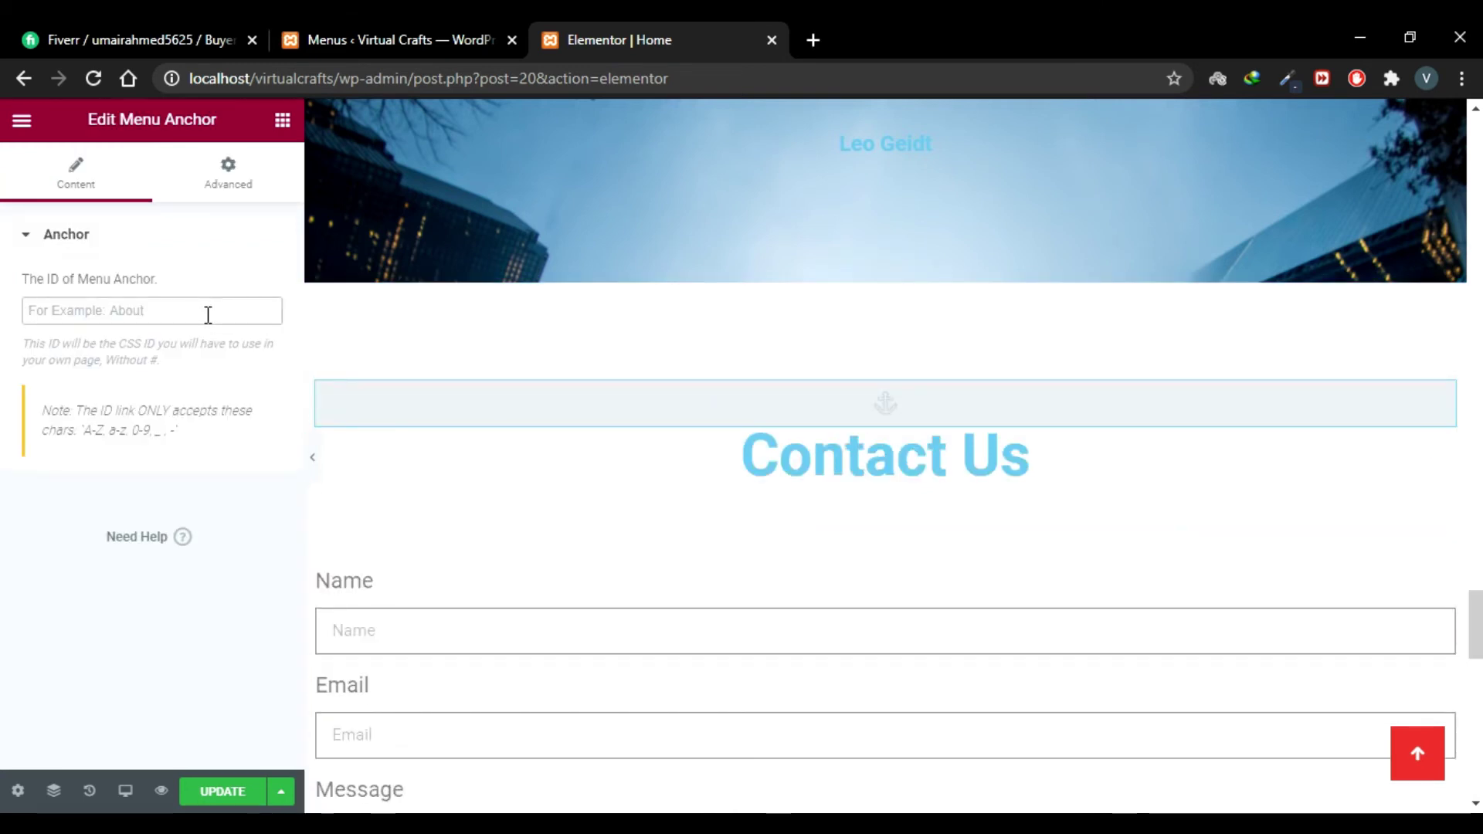
{"action": "type", "text": "form"}
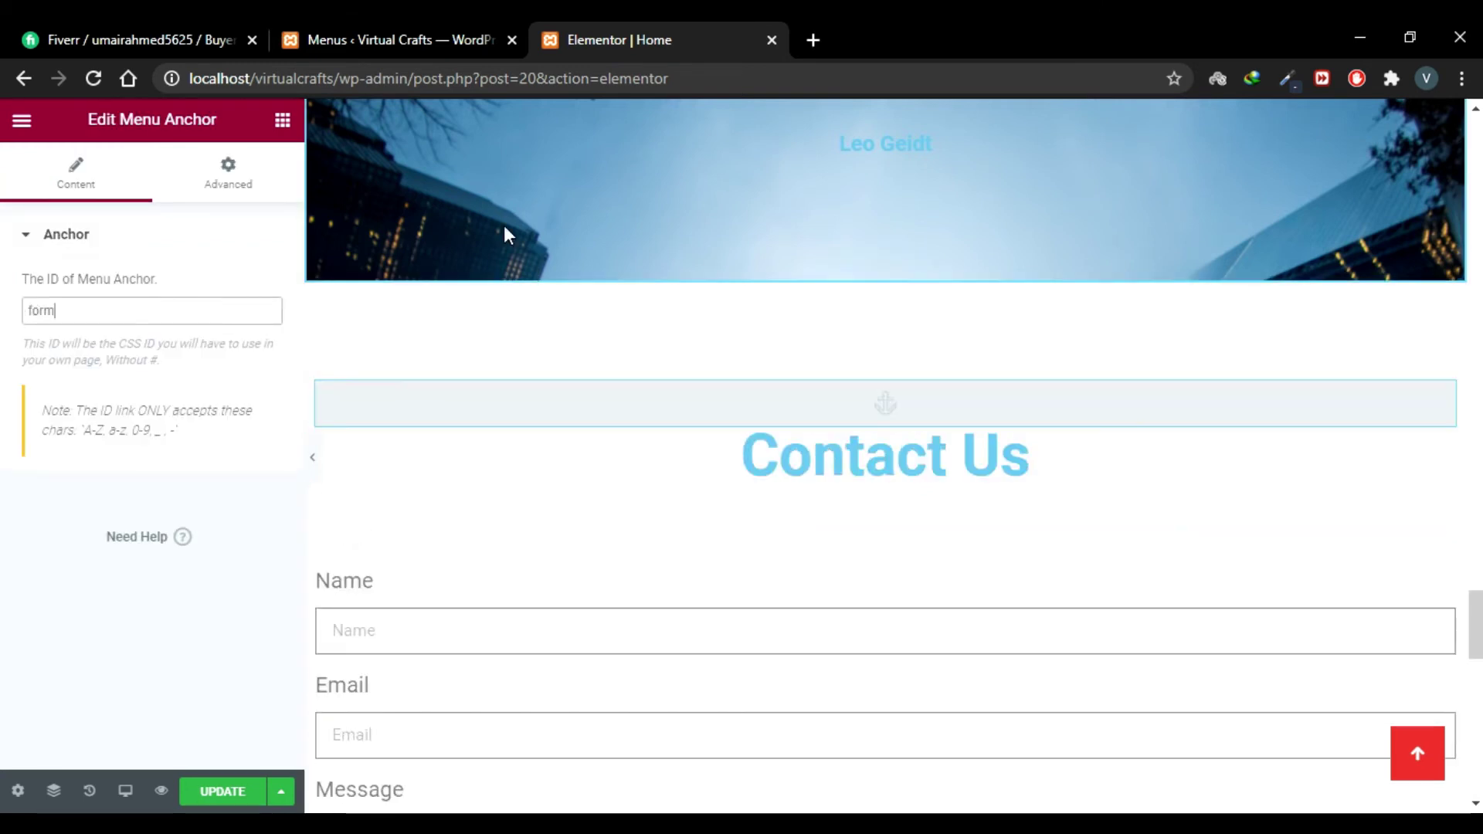
Step: Add a custom link with the text "Contact Us" and the URL "#form" to the Main menu in WordPress
{"action": "left_click", "coordinate": [382, 35]}
{"action": "left_click", "coordinate": [353, 476]}
{"action": "type", "text": "C"}
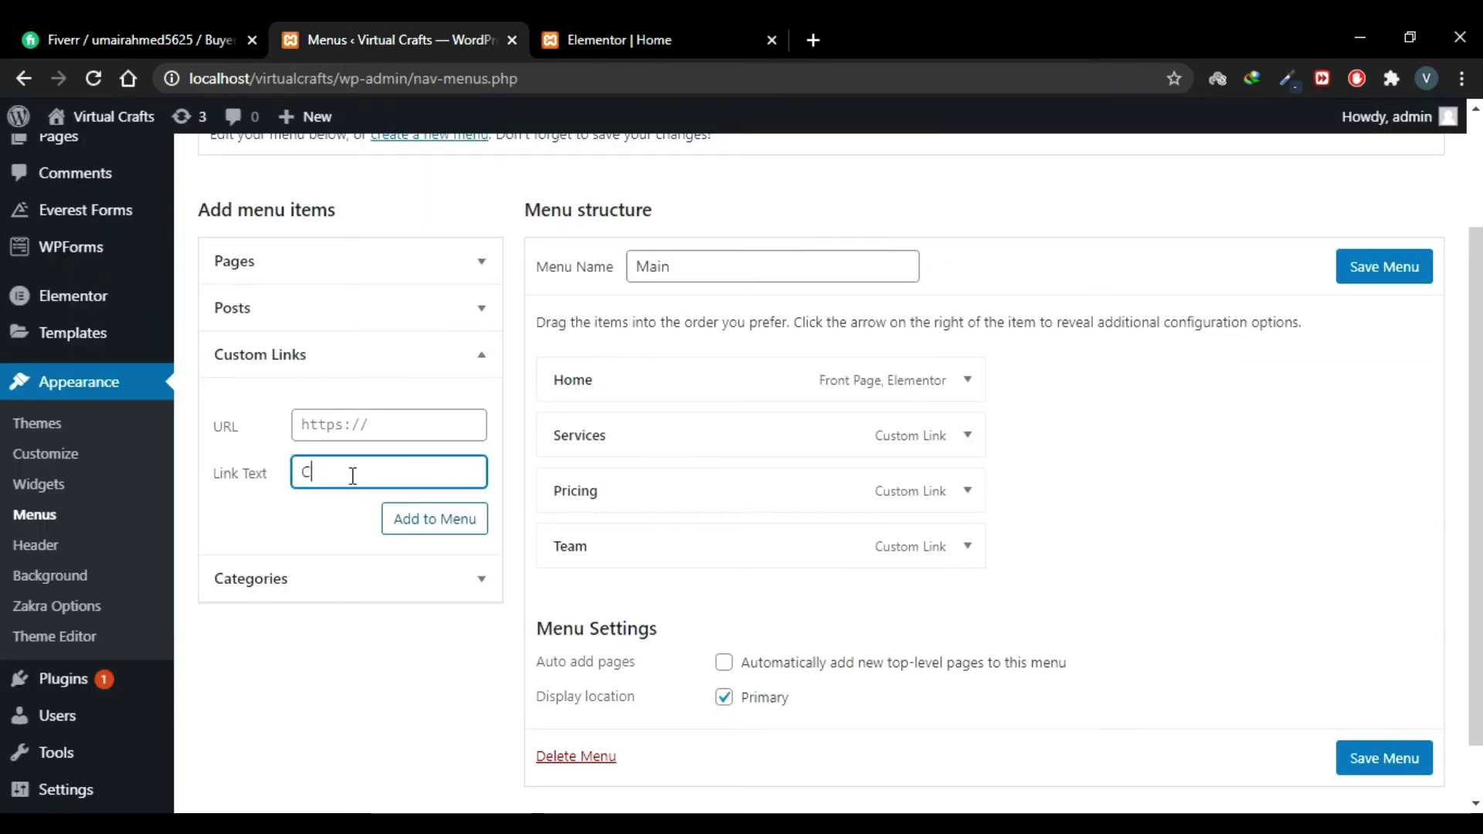
{"action": "type", "text": "ontact Us"}
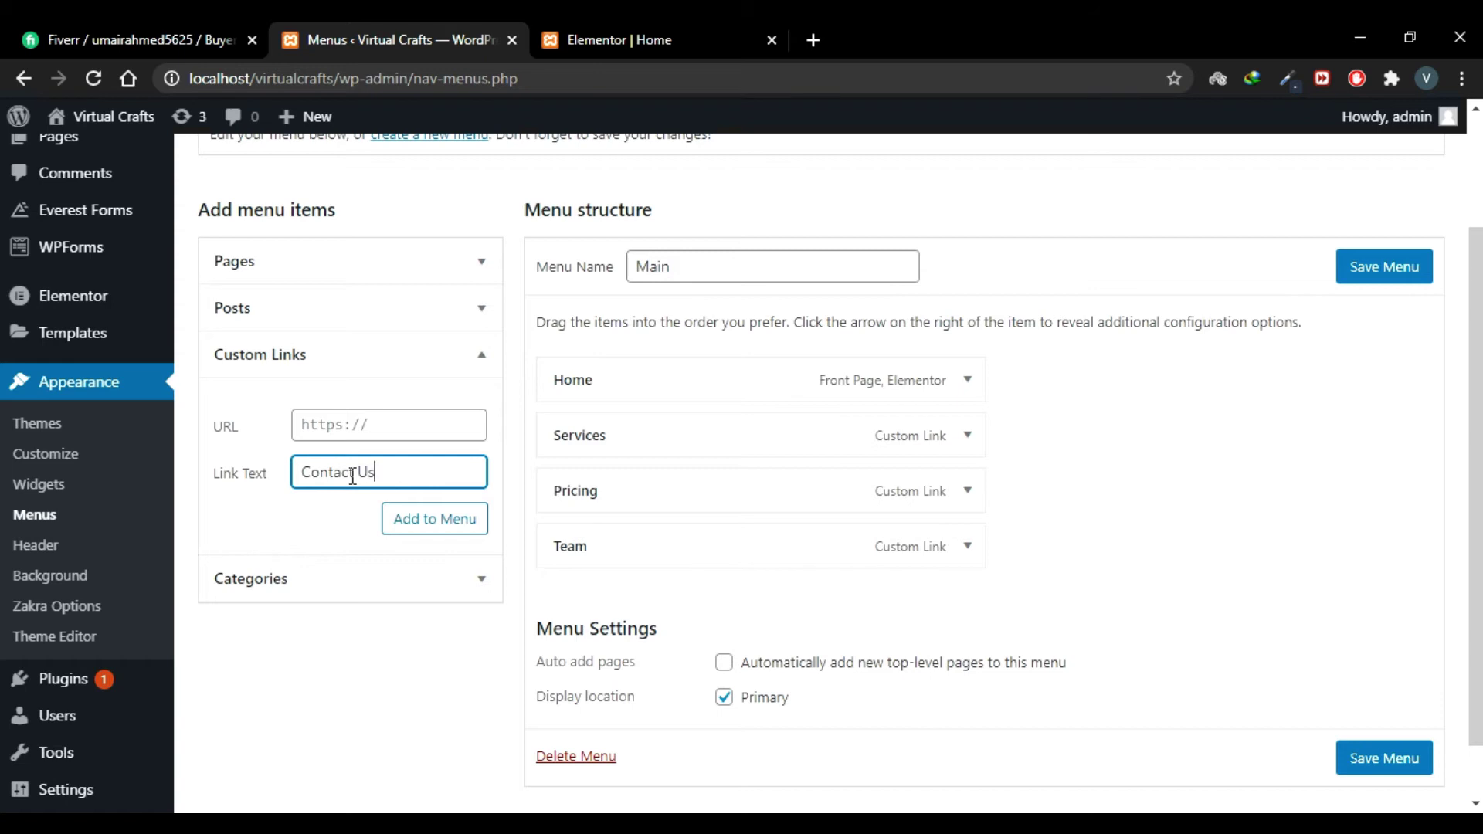
{"action": "left_click", "coordinate": [389, 425]}
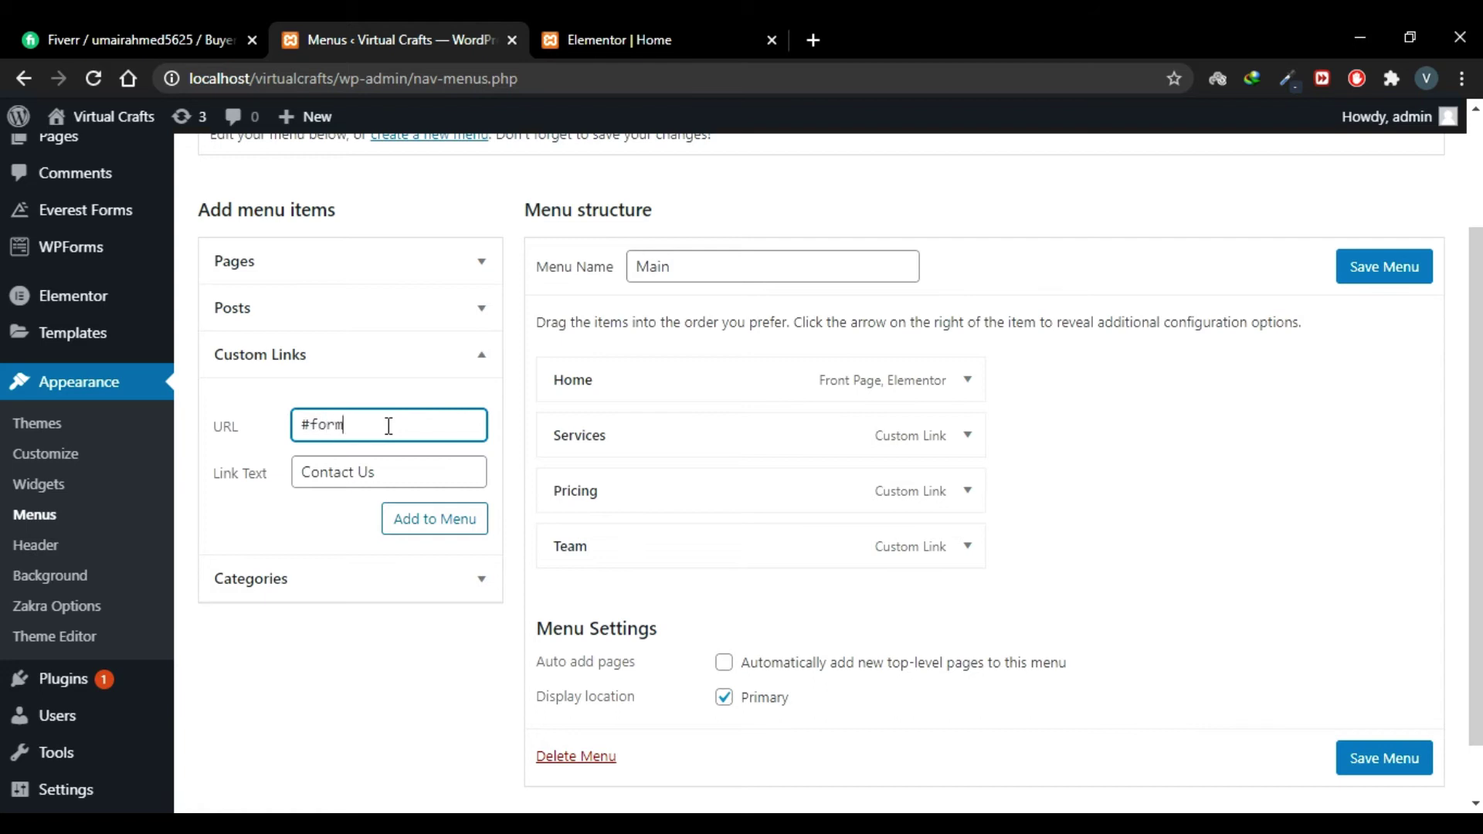
{"action": "left_click", "coordinate": [438, 531]}
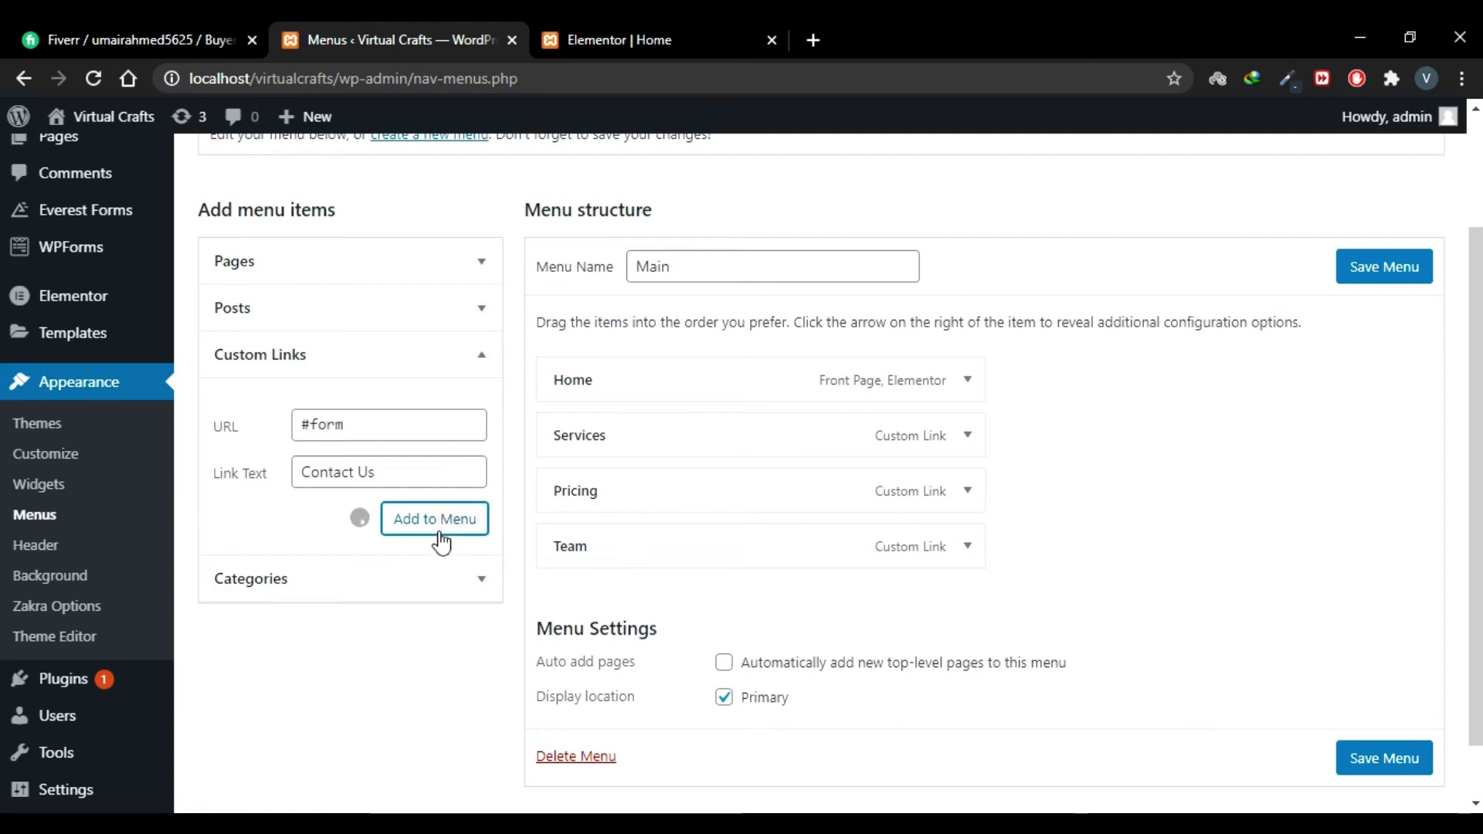
Step: Save the Main menu in WordPress and update the Home page in Elementor
{"action": "scroll", "coordinate": [1282, 573], "scroll_direction": "down", "scroll_amount": 2}
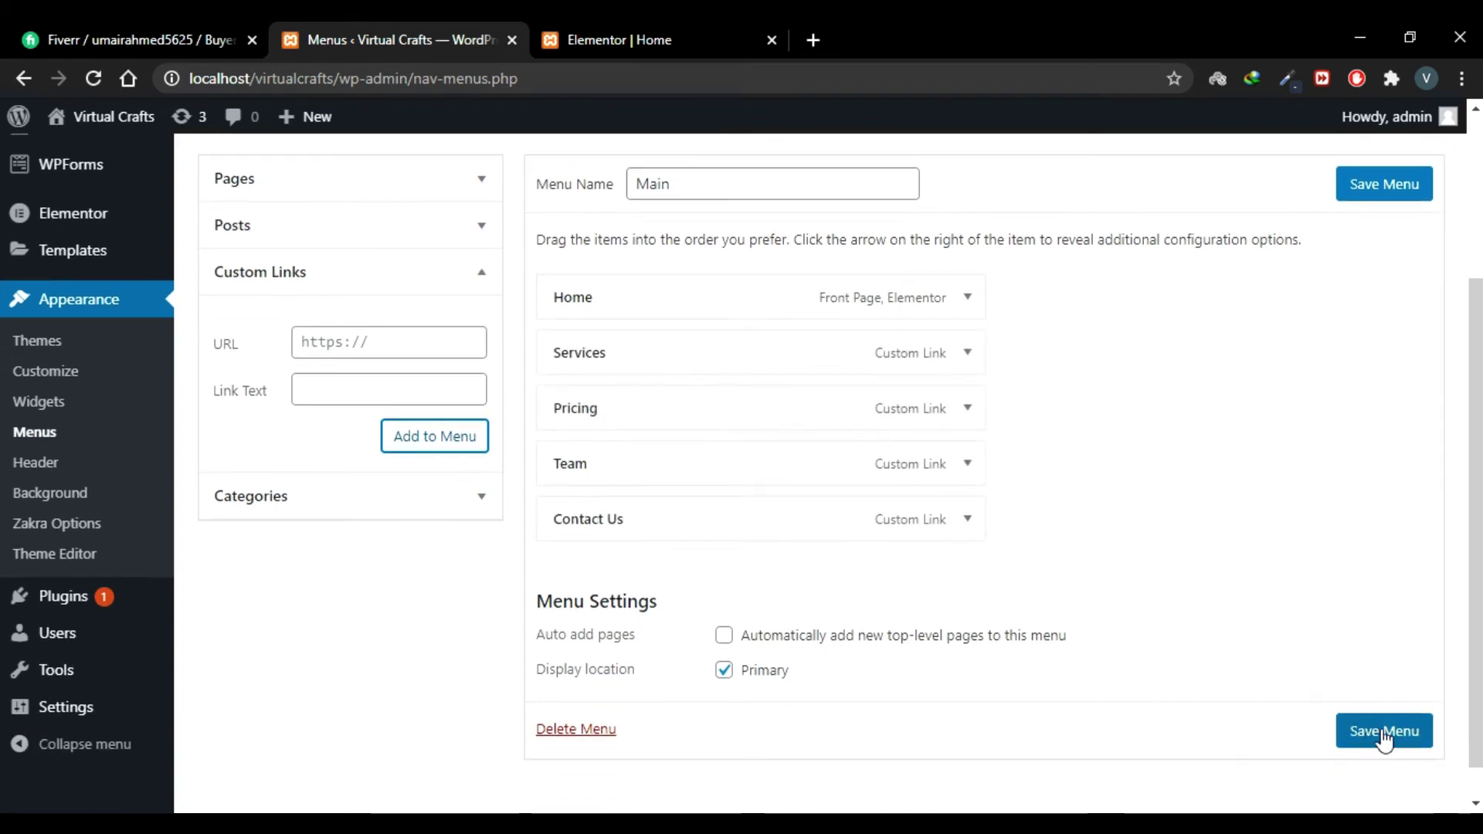
{"action": "left_click", "coordinate": [1388, 732]}
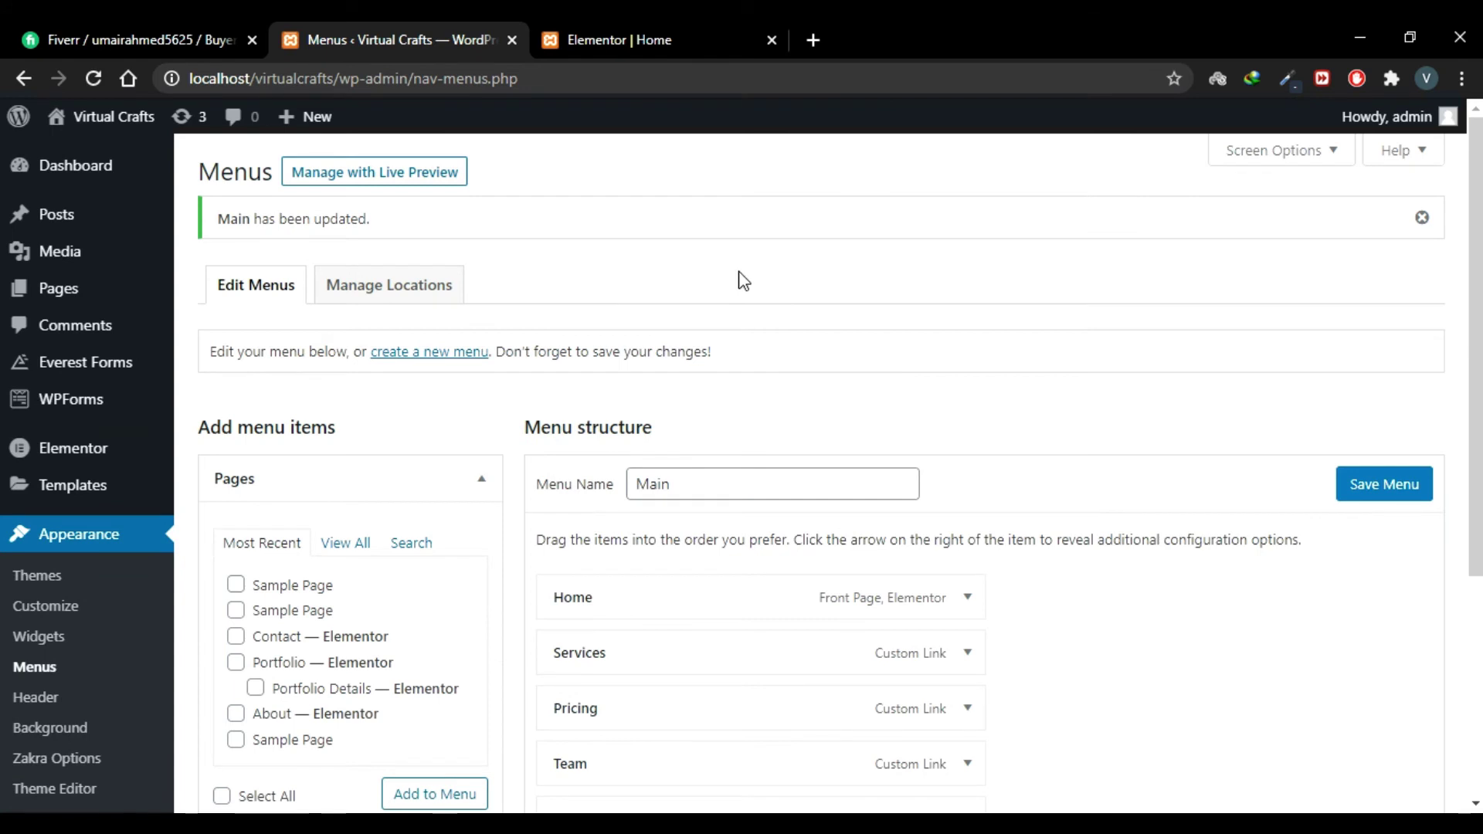
{"action": "left_click", "coordinate": [654, 27]}
{"action": "left_click", "coordinate": [232, 796]}
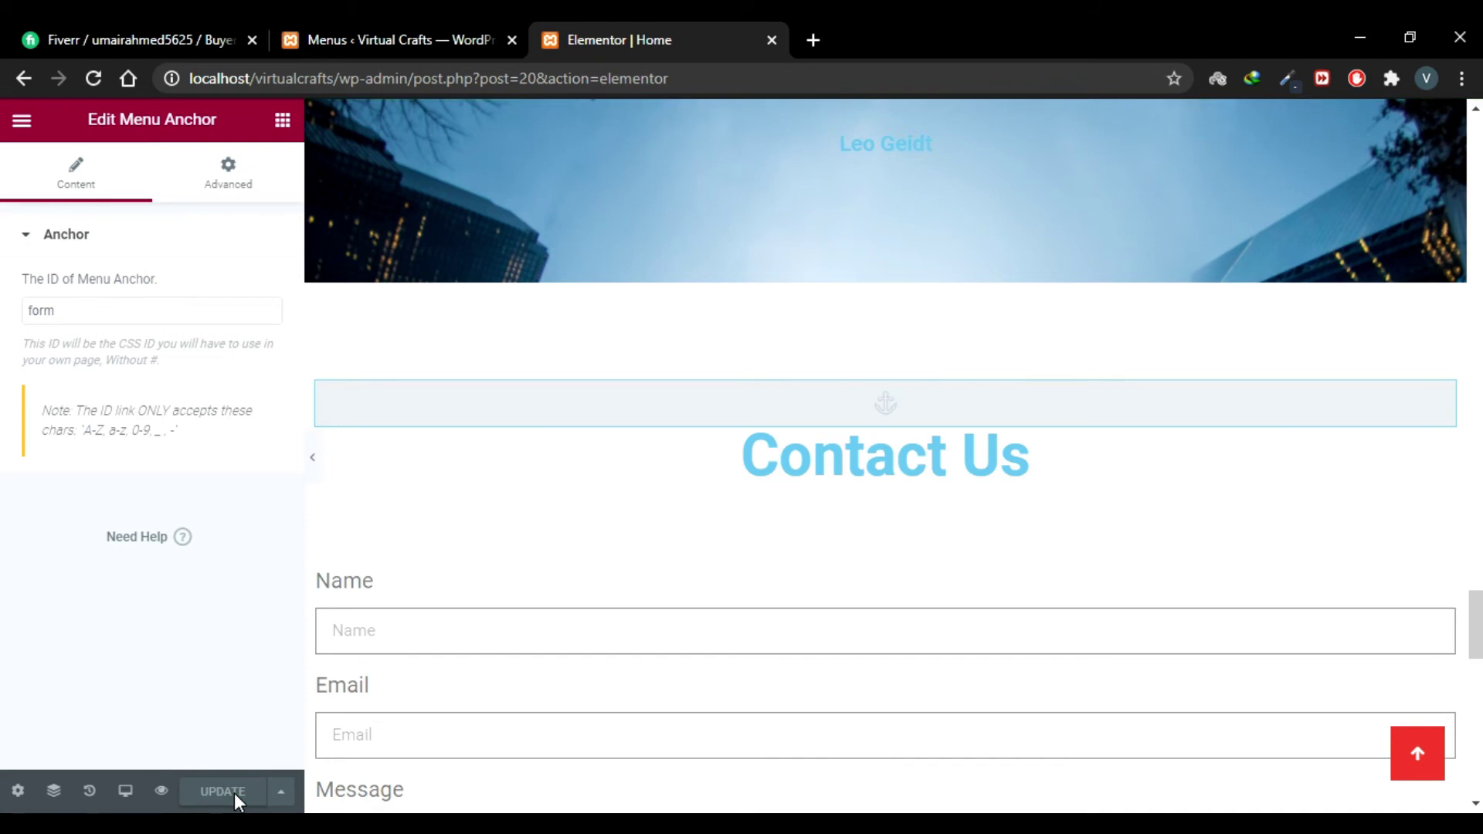
Step: From the WordPress Menus page, open the live Virtual Crafts site in a new browser tab and switch to it
{"action": "left_click", "coordinate": [434, 31]}
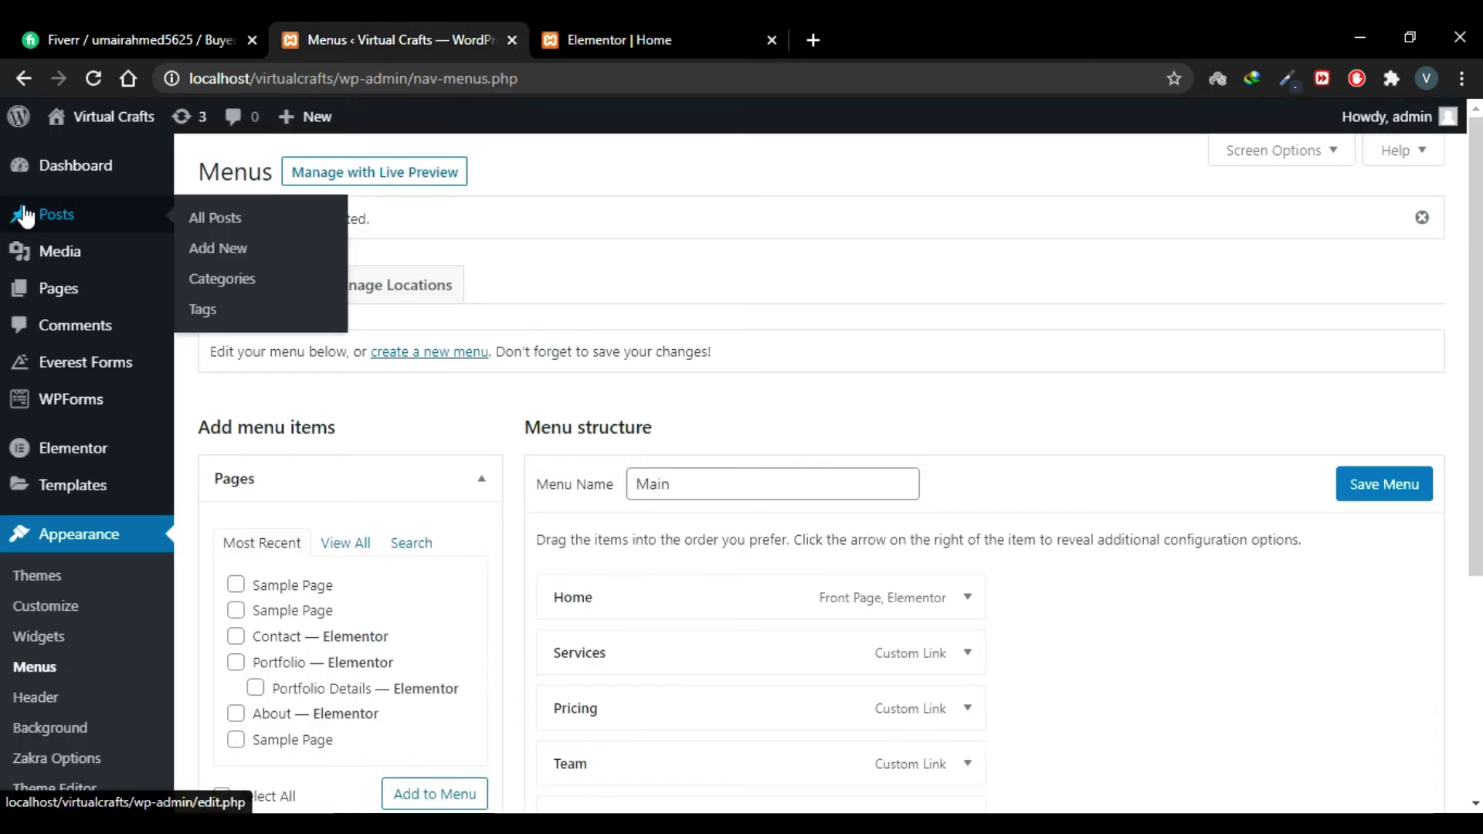
{"action": "mouse_move", "coordinate": [91, 123]}
{"action": "right_click", "coordinate": [85, 154]}
{"action": "left_click", "coordinate": [100, 171]}
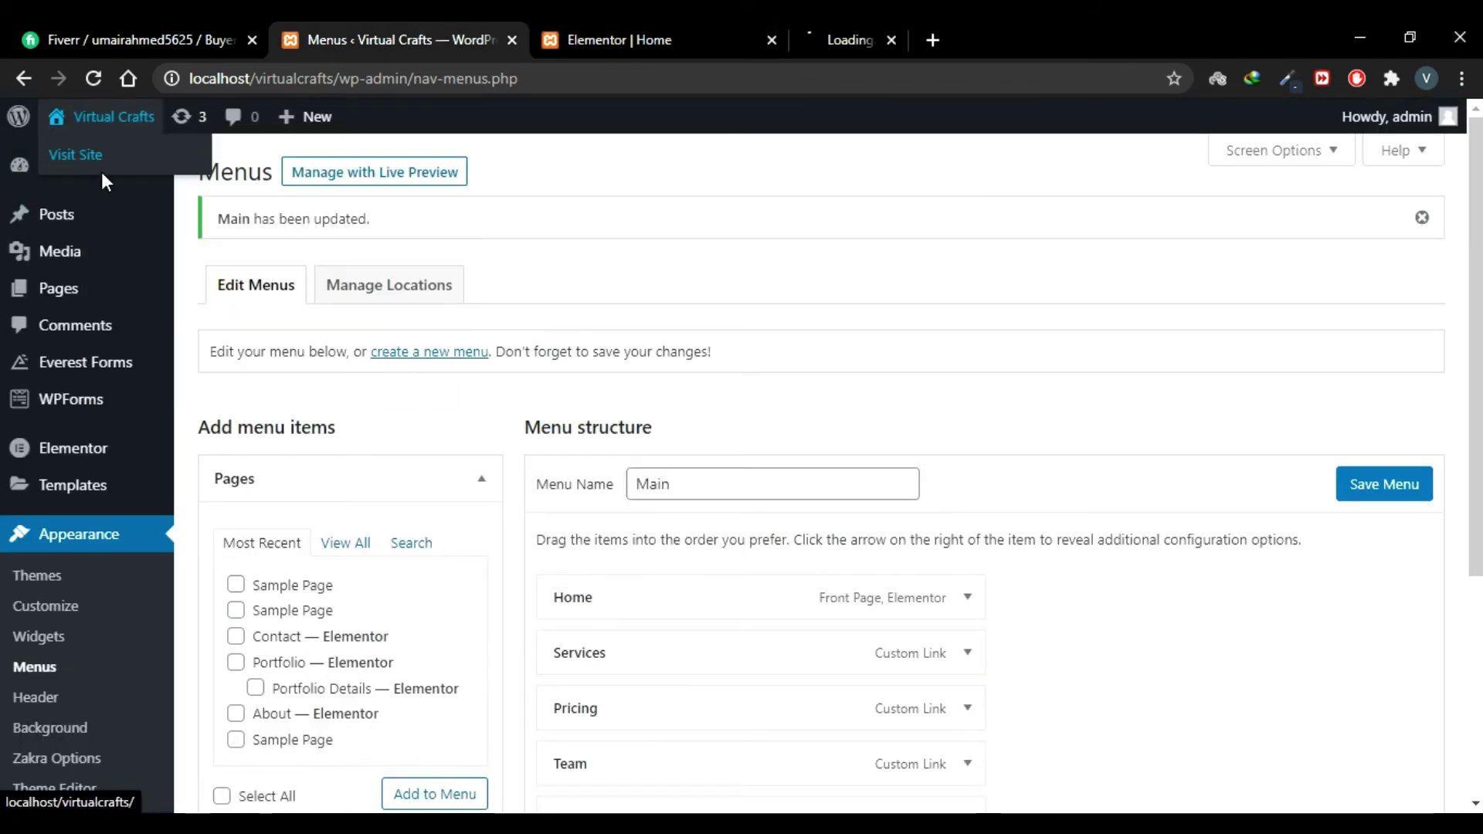
{"action": "left_click", "coordinate": [902, 31]}
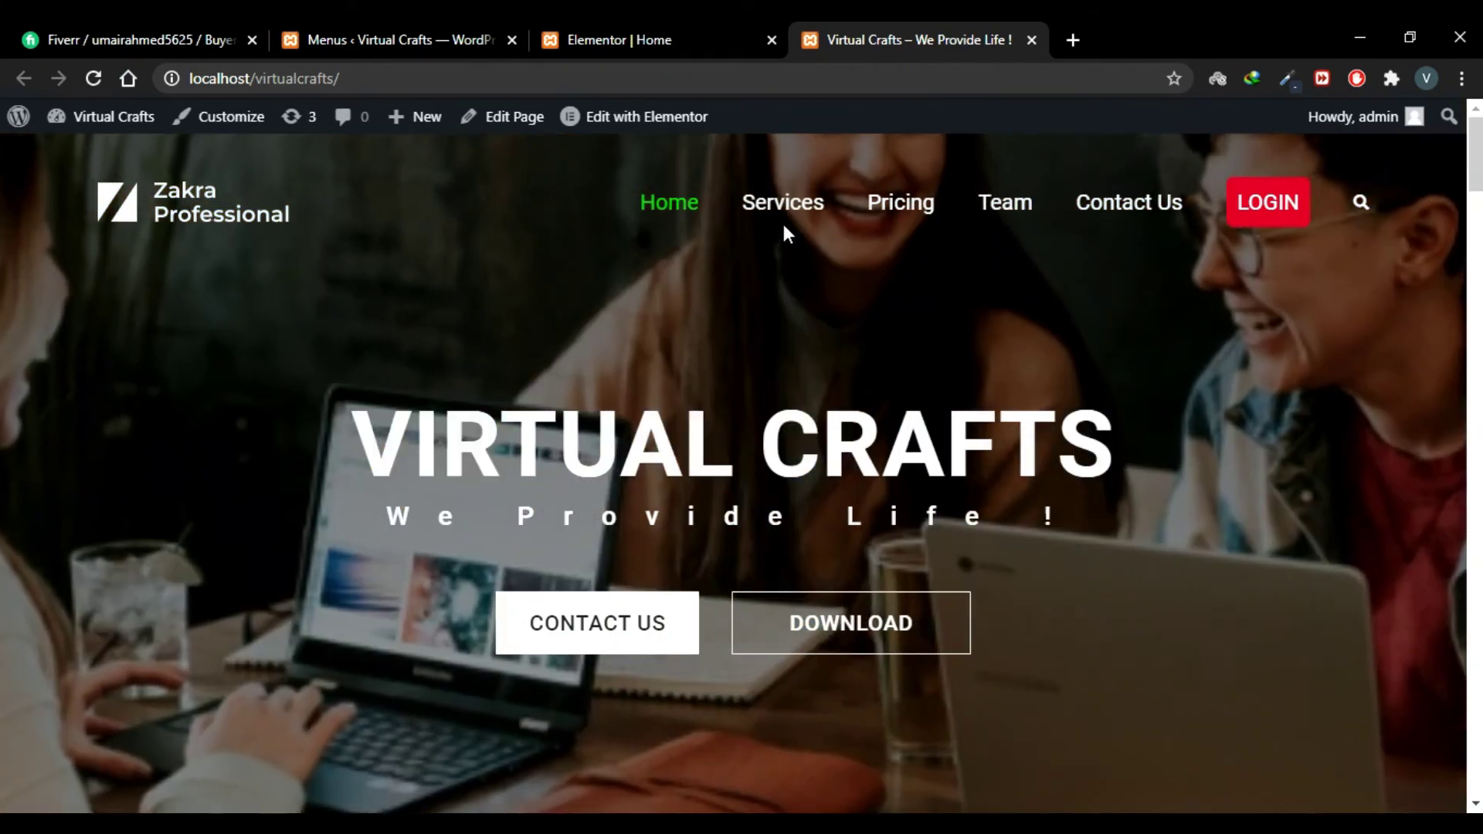
Step: Test the Services, Pricing, Contact Us and Team links in the live site's navigation, going back to the page top after each
{"action": "left_click", "coordinate": [781, 208]}
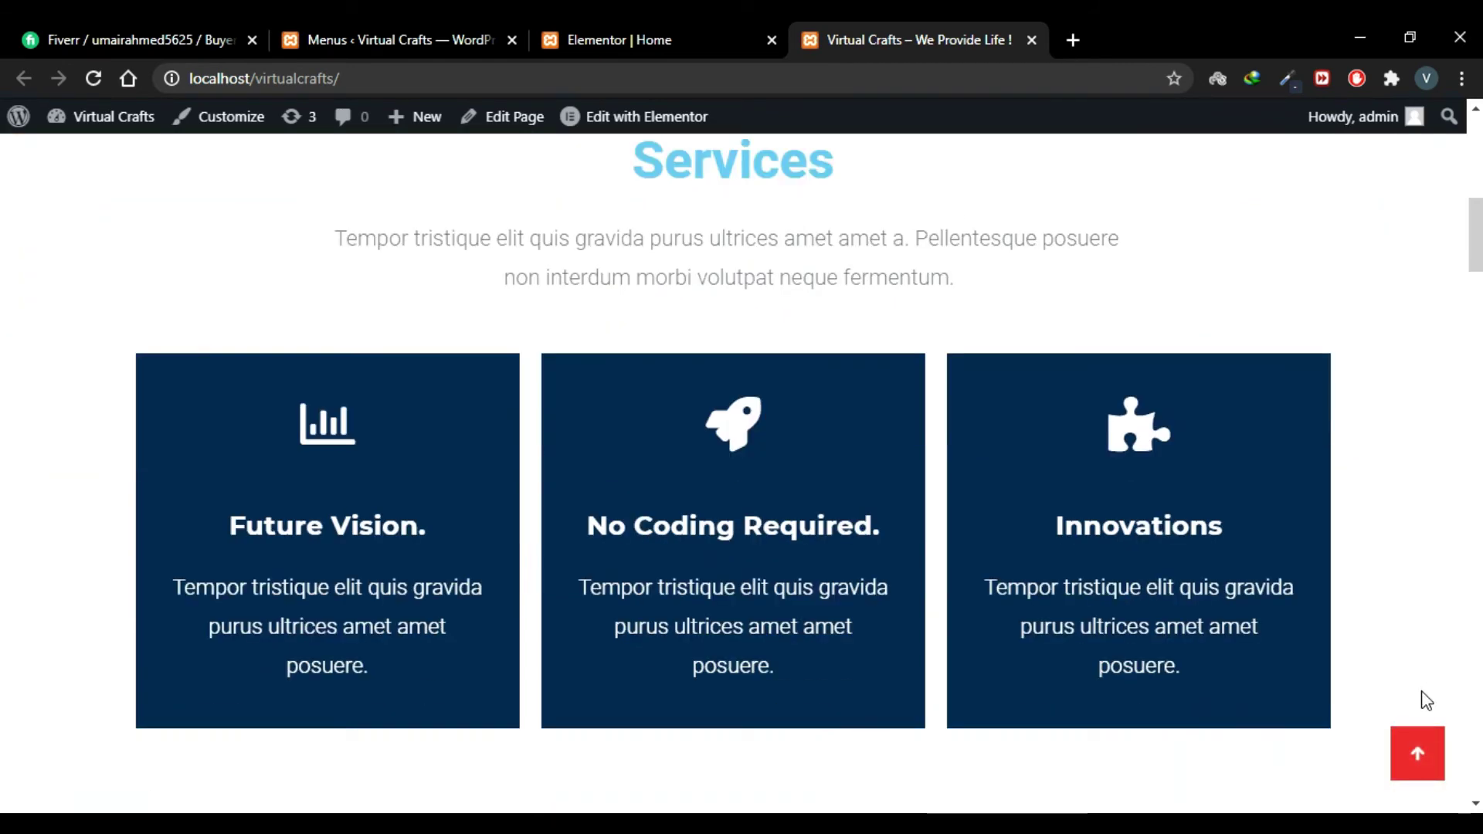
{"action": "left_click", "coordinate": [1418, 754]}
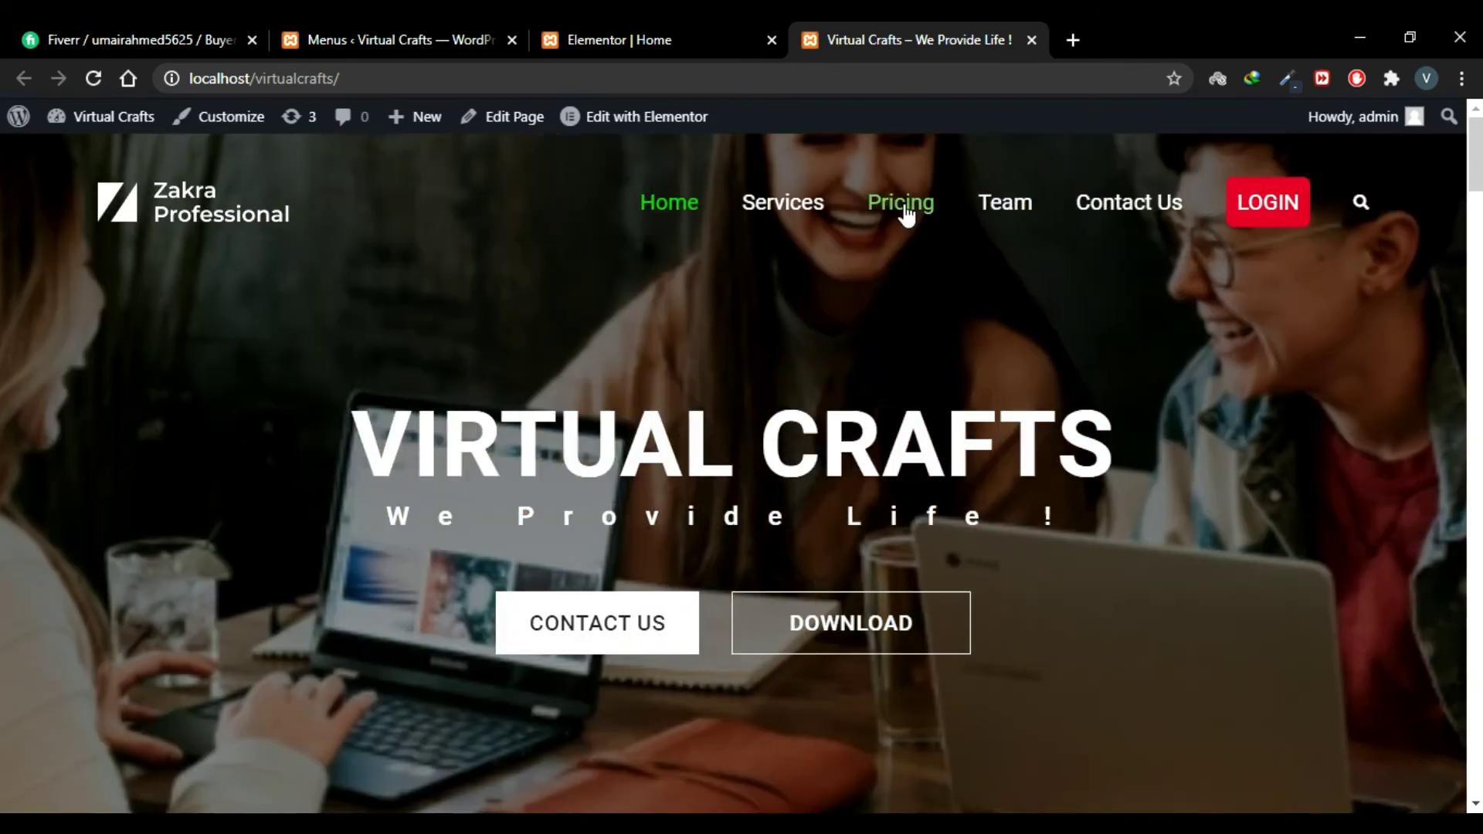
{"action": "left_click", "coordinate": [906, 212]}
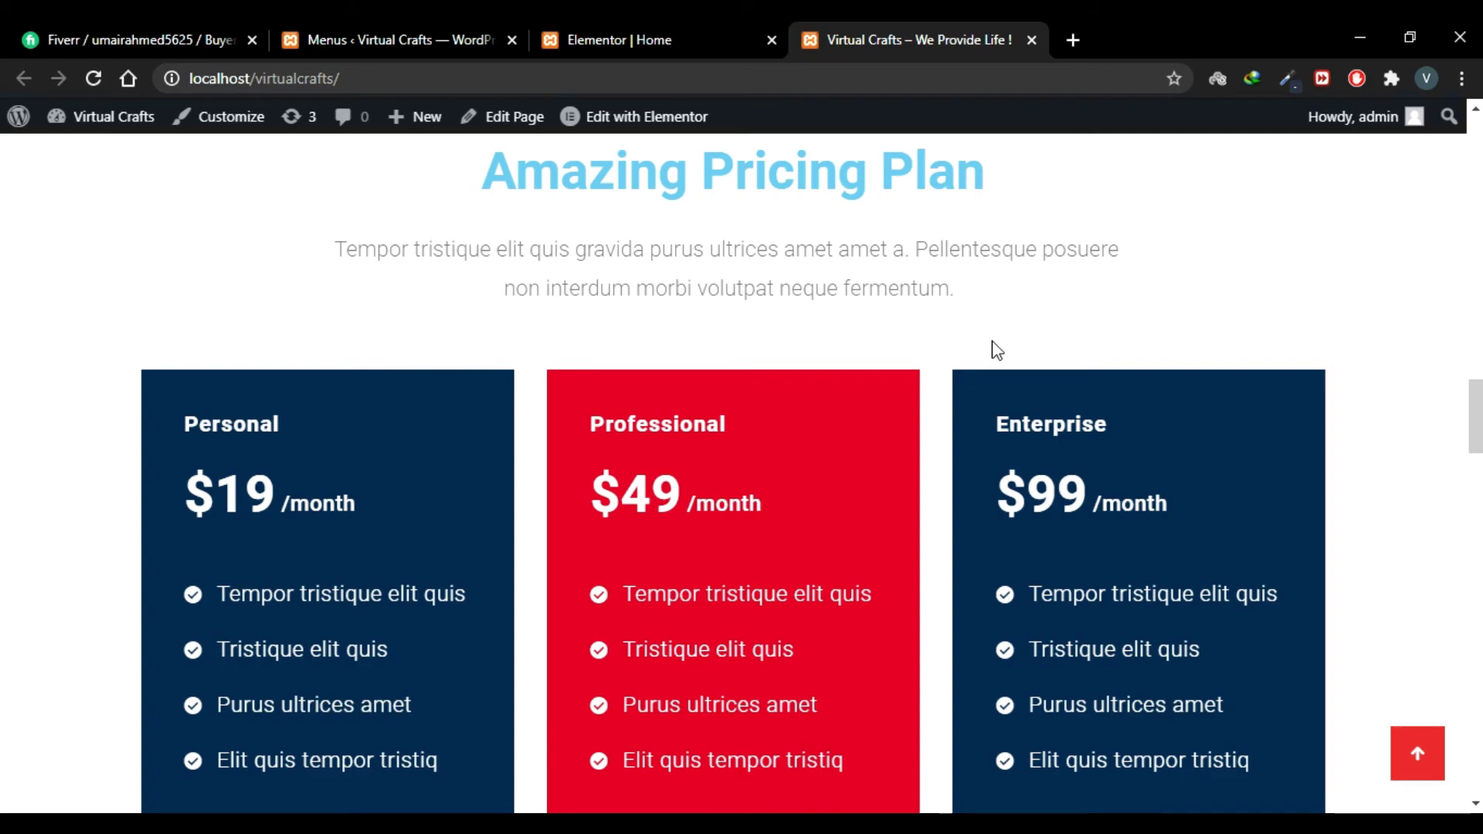
{"action": "left_click", "coordinate": [1418, 753]}
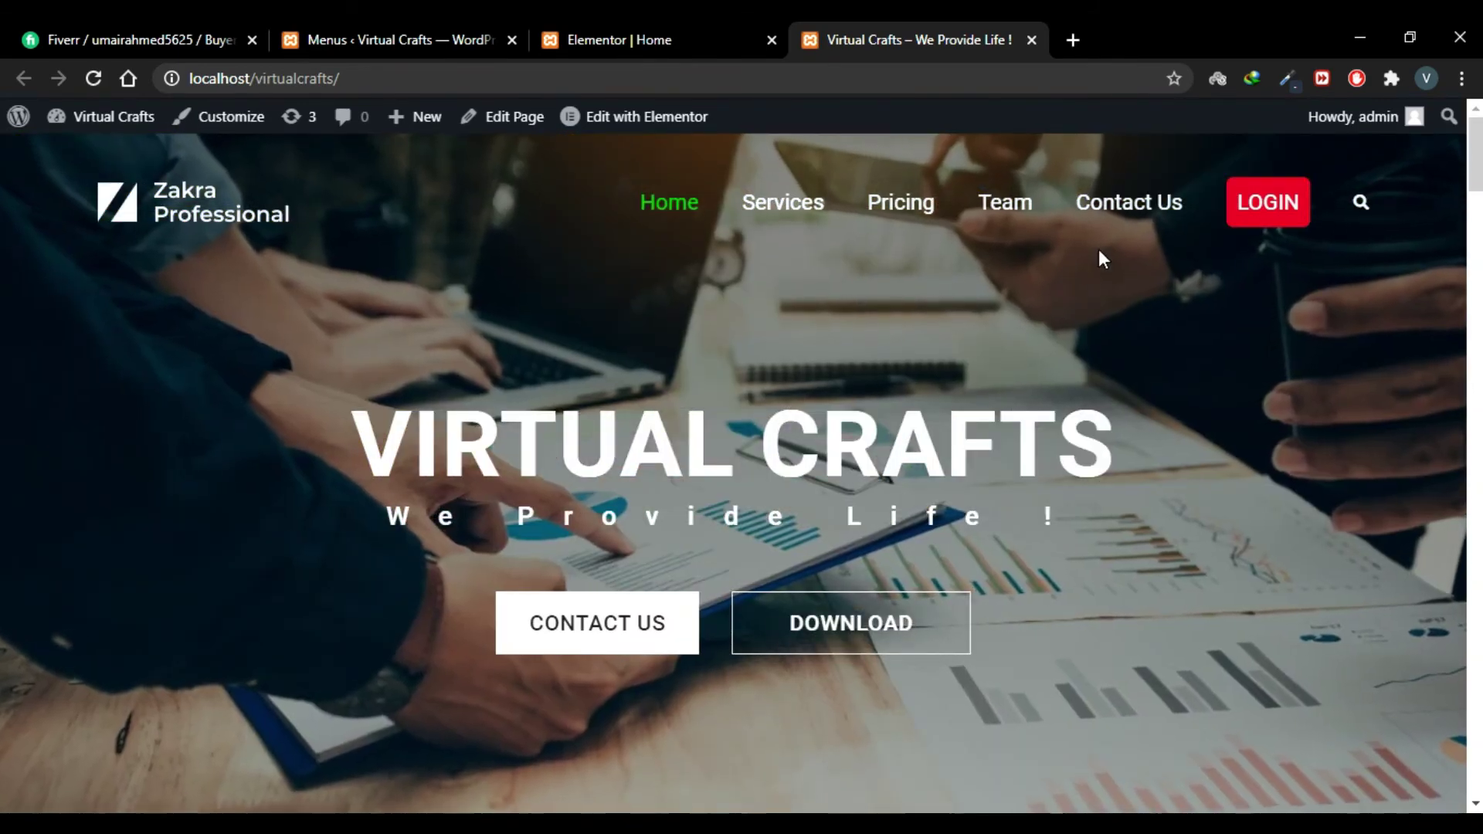
{"action": "left_click", "coordinate": [1140, 222]}
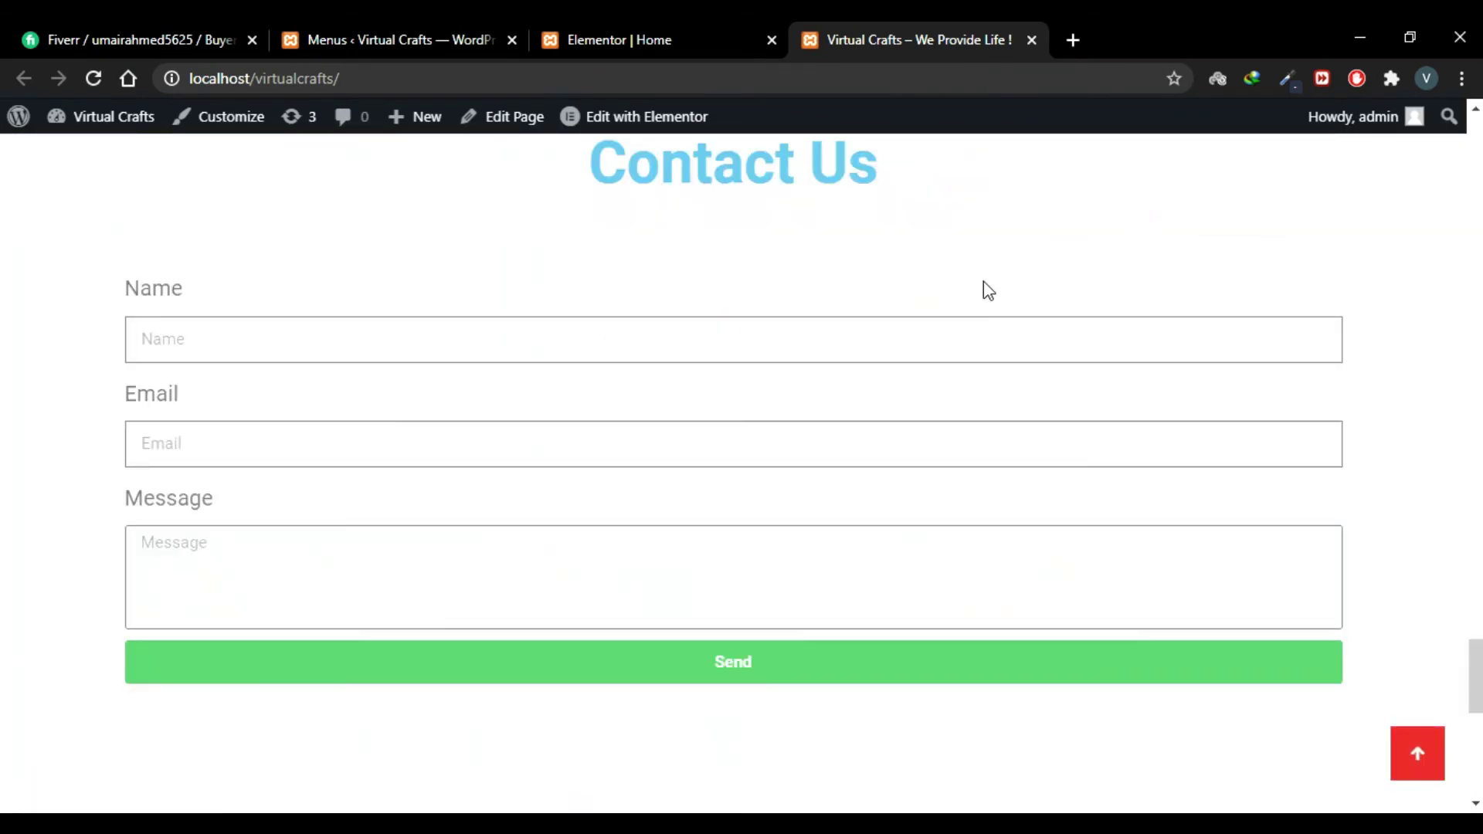
{"action": "left_click", "coordinate": [1418, 756]}
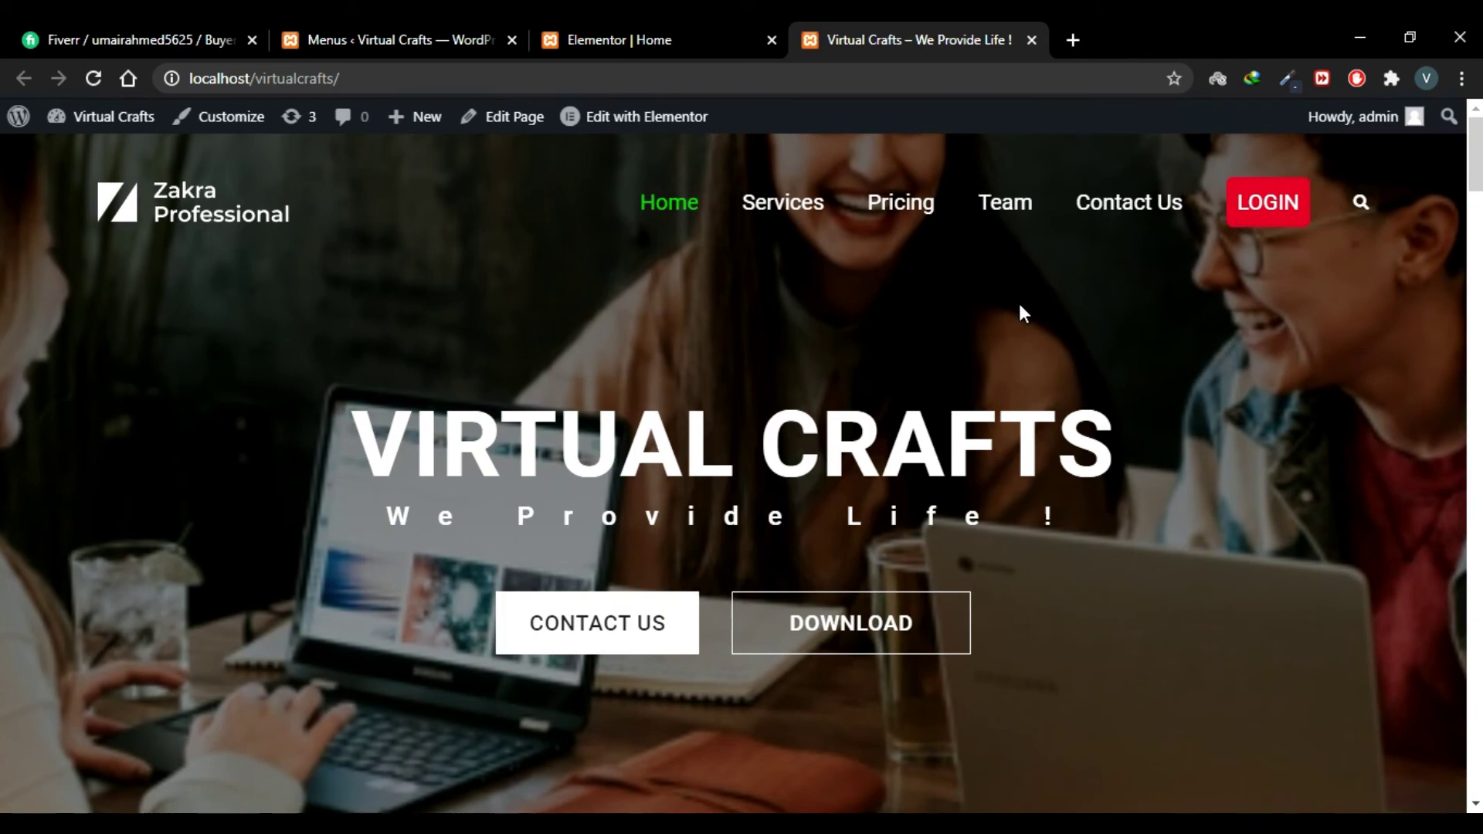
{"action": "scroll", "coordinate": [1418, 704], "scroll_direction": "down", "scroll_amount": 10}
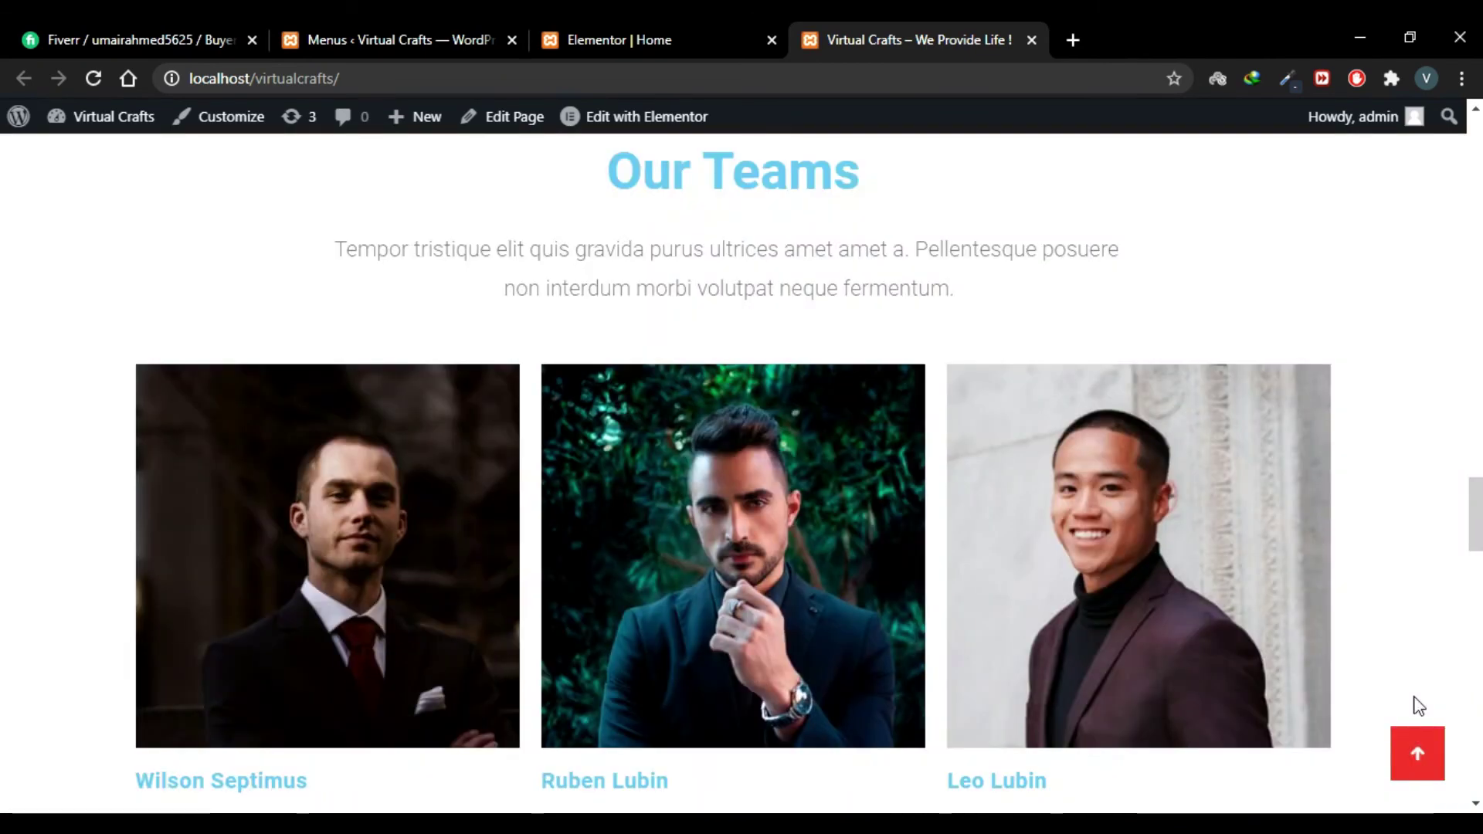
{"action": "left_click", "coordinate": [1420, 756]}
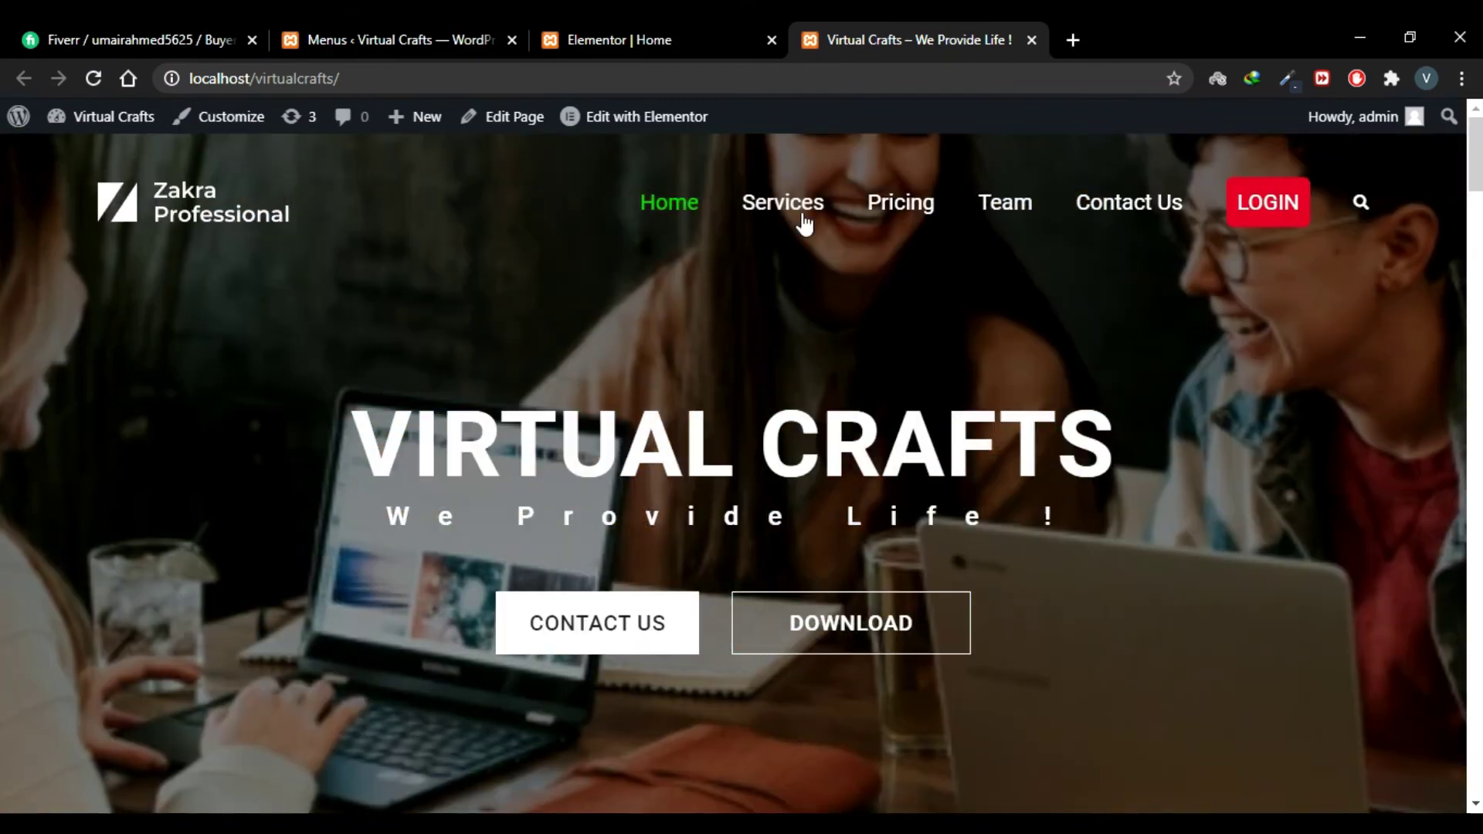
{"action": "left_click", "coordinate": [804, 220]}
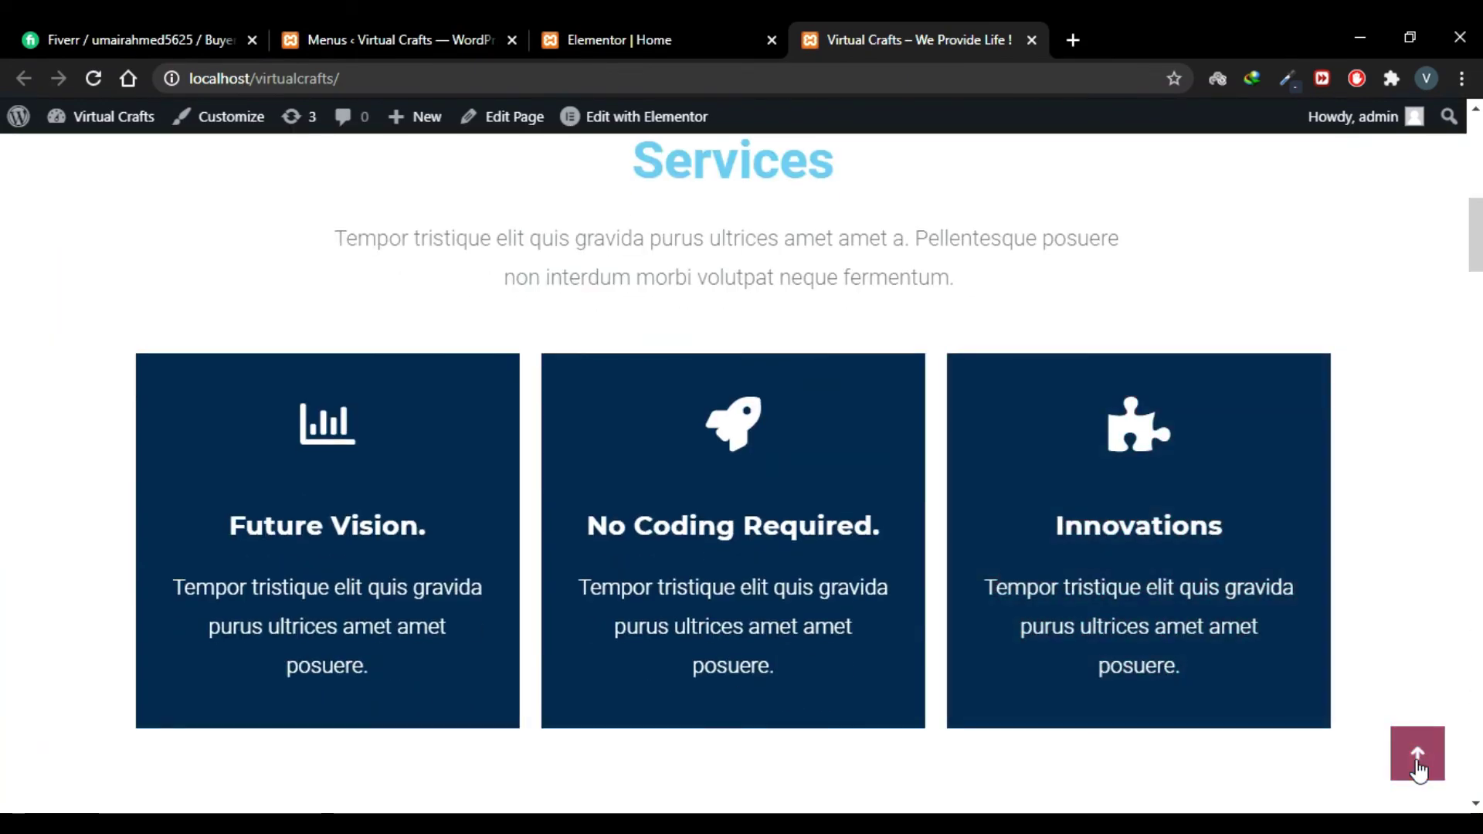
{"action": "left_click", "coordinate": [1418, 764]}
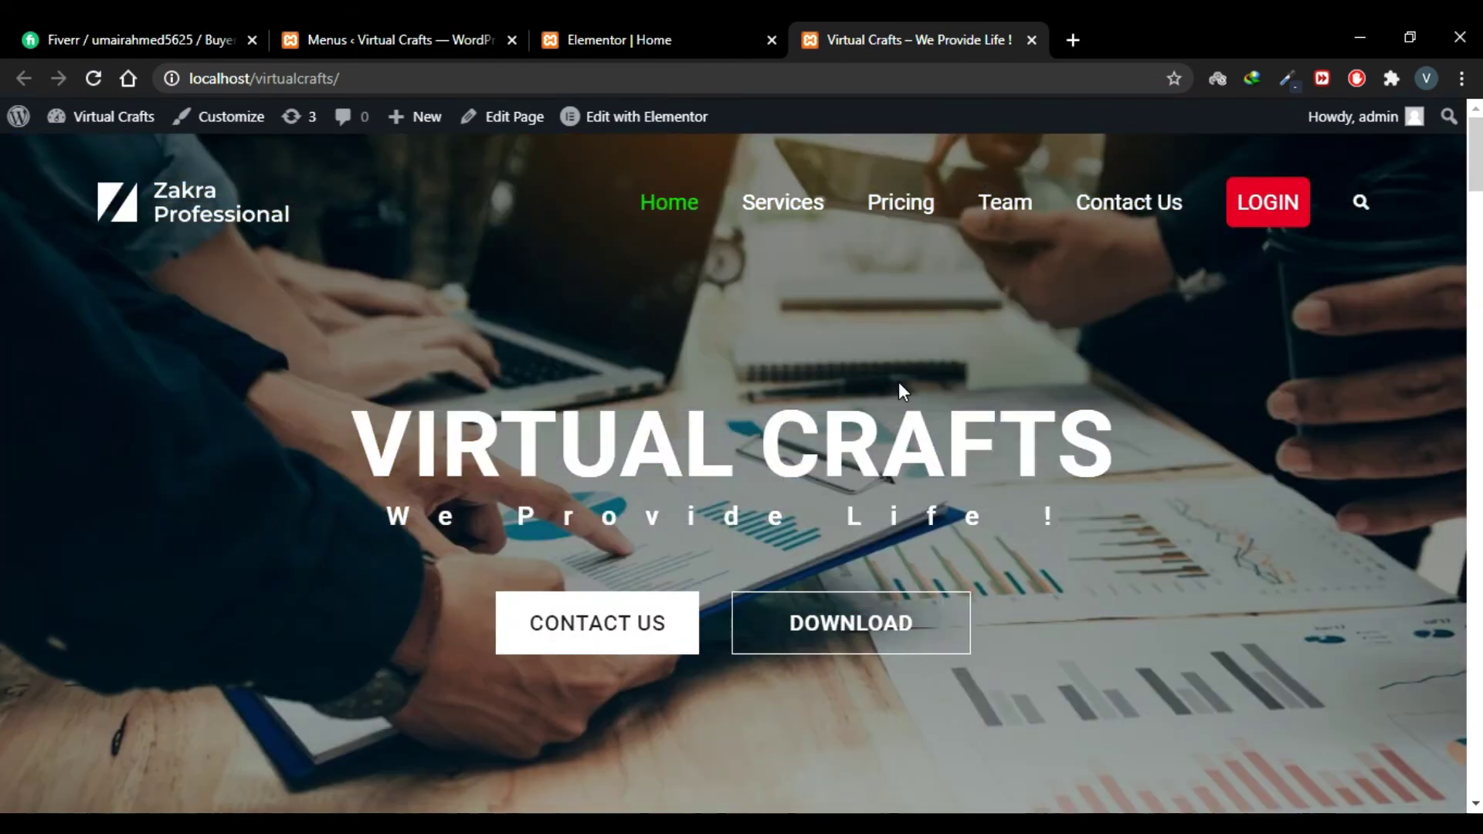
Step: Return to the WordPress Menus page and review the Custom Links form alongside the Main menu's structure
{"action": "left_click", "coordinate": [350, 25]}
{"action": "scroll", "coordinate": [734, 340], "scroll_direction": "down", "scroll_amount": 3}
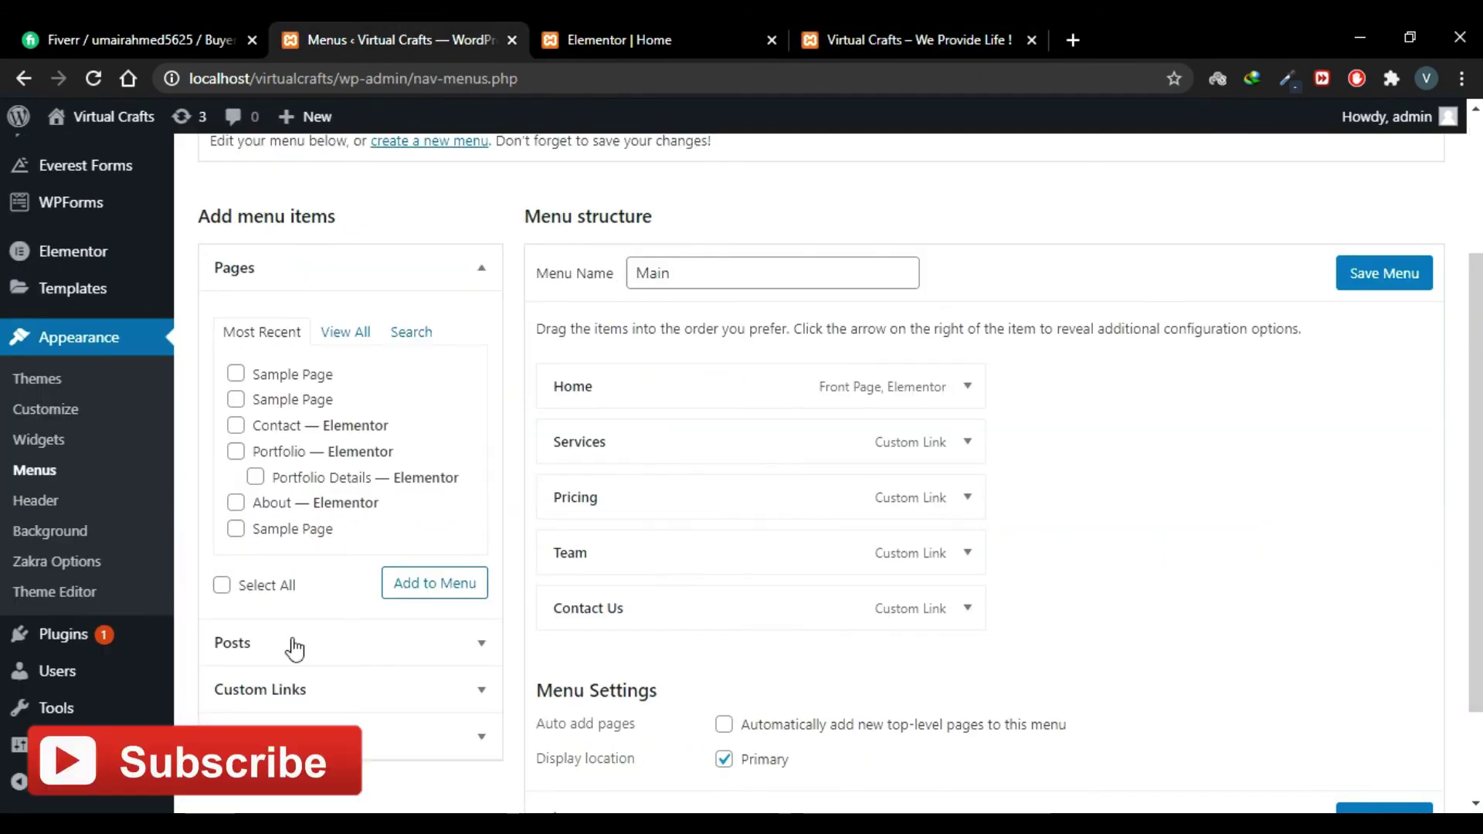
{"action": "left_click", "coordinate": [450, 263]}
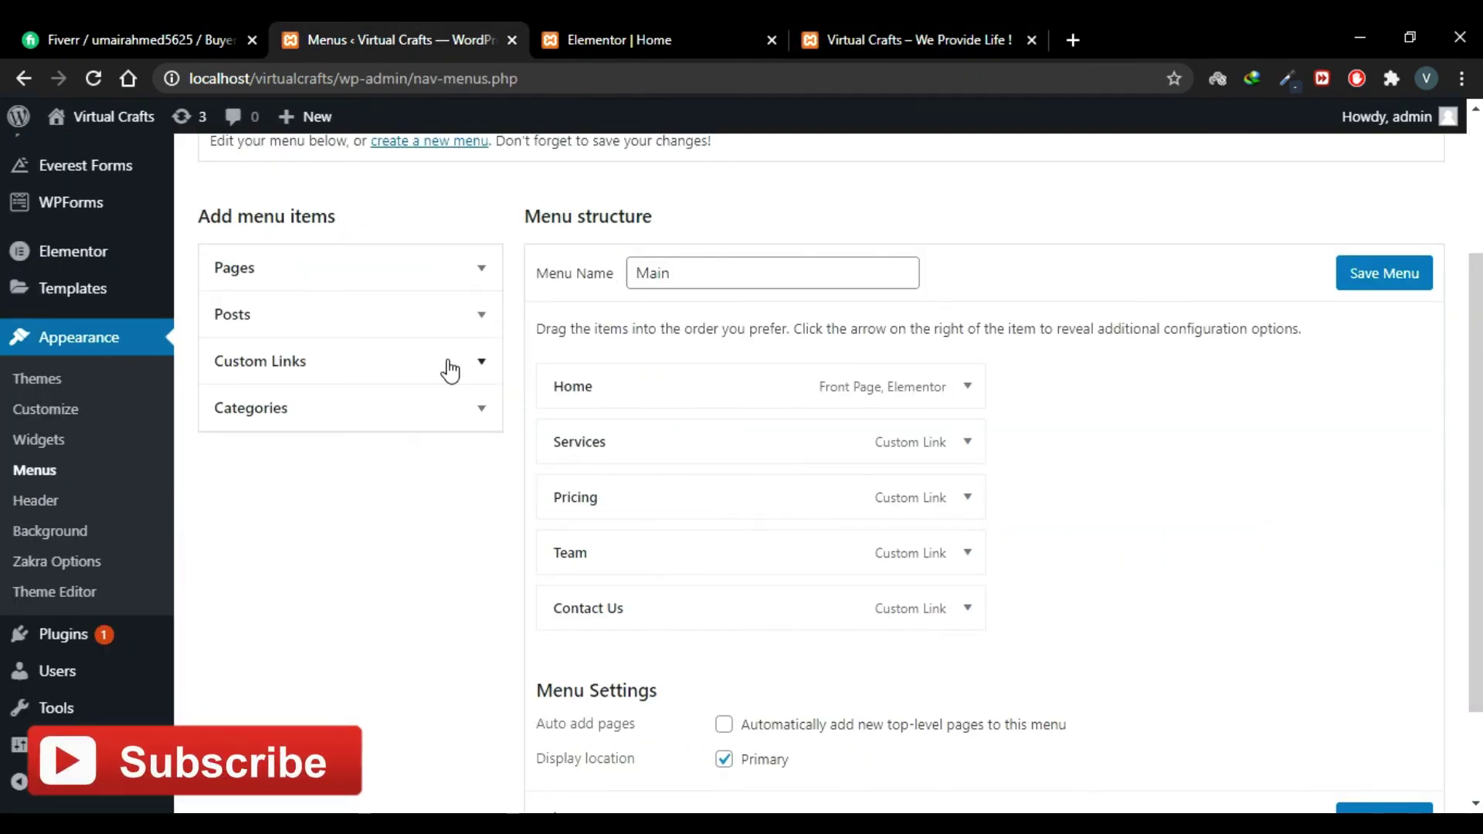
{"action": "left_click", "coordinate": [450, 366]}
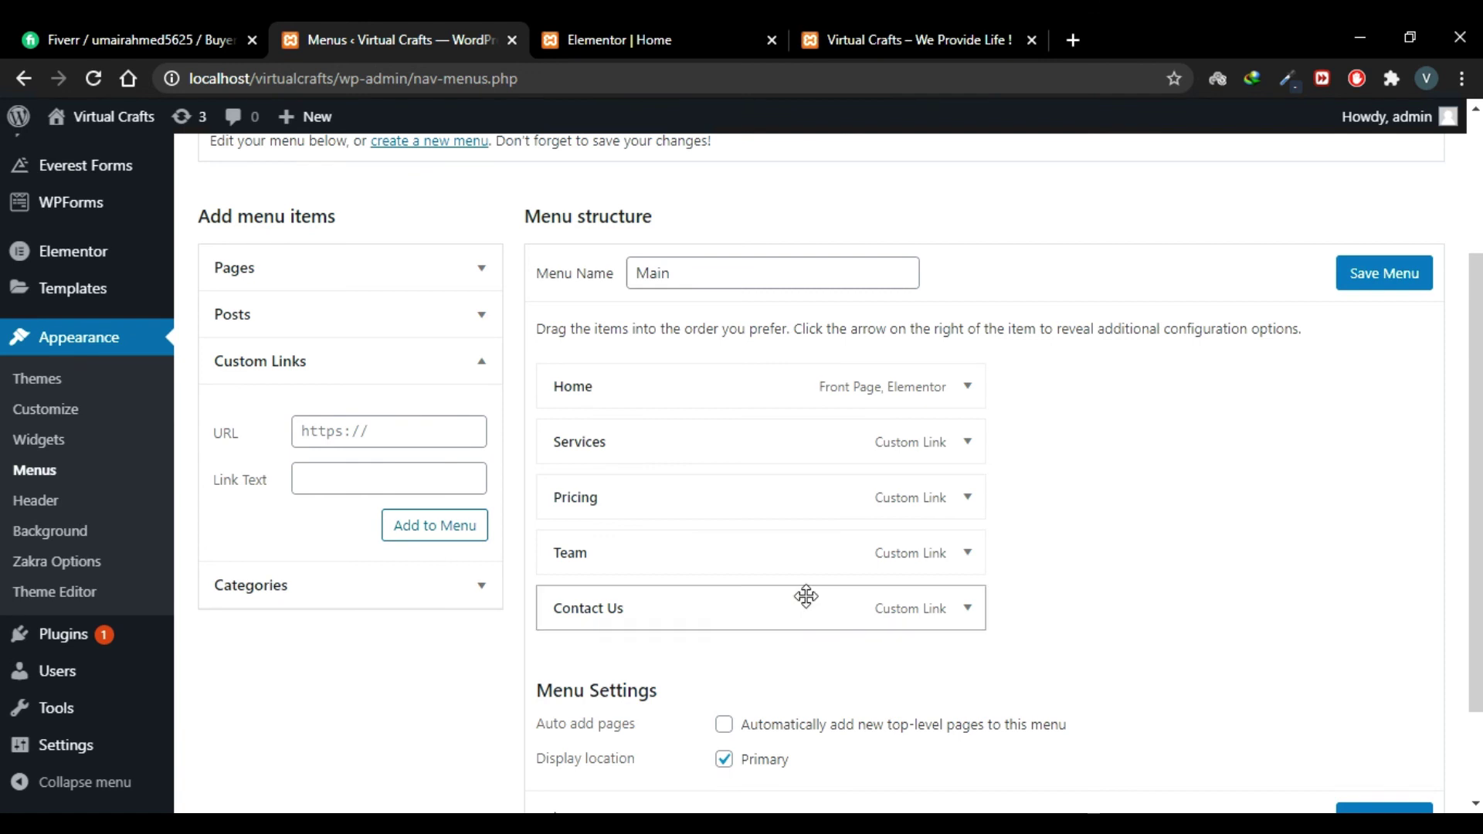
{"action": "scroll", "coordinate": [1125, 474], "scroll_direction": "down", "scroll_amount": 1}
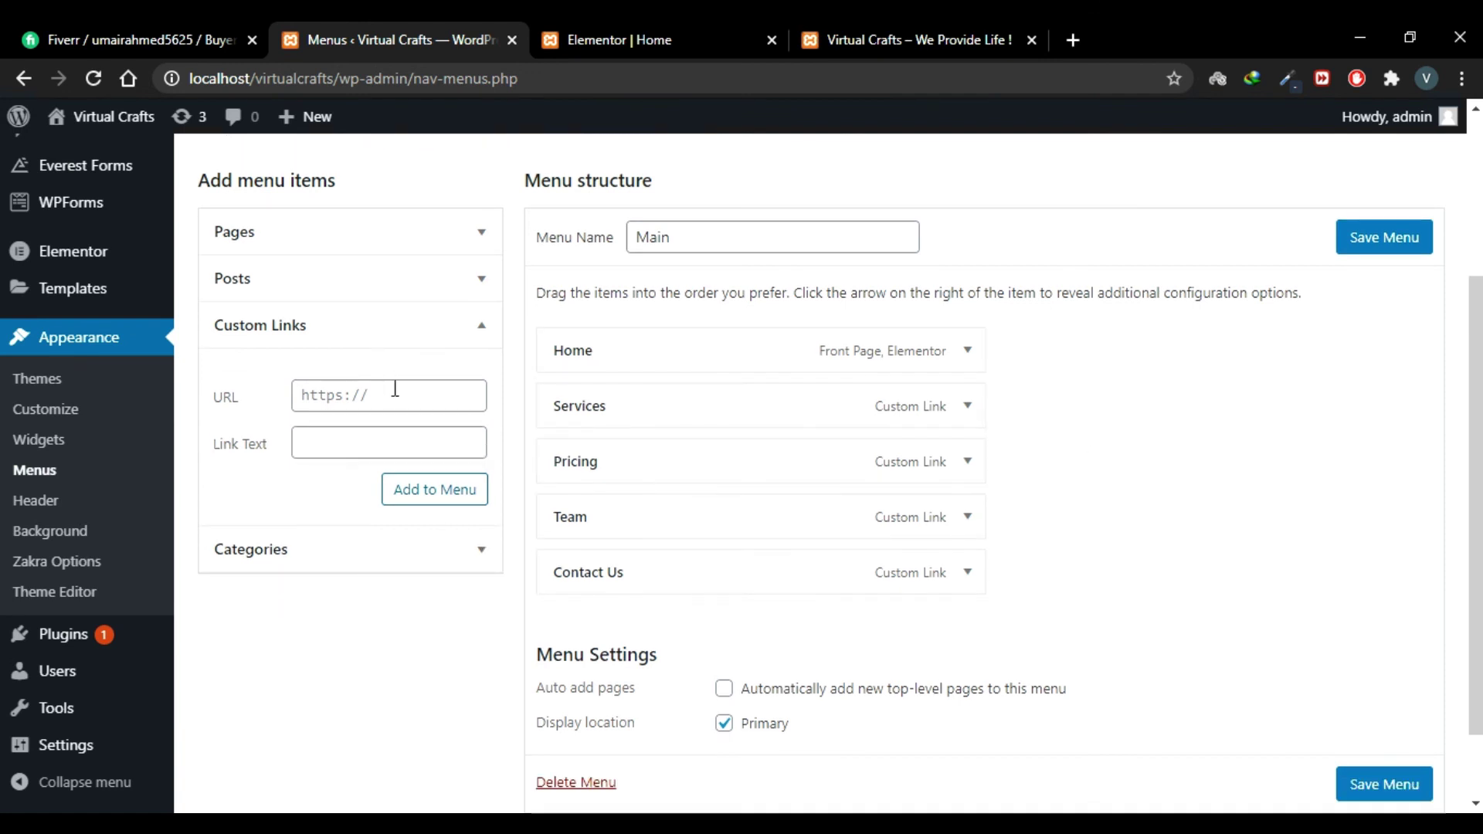